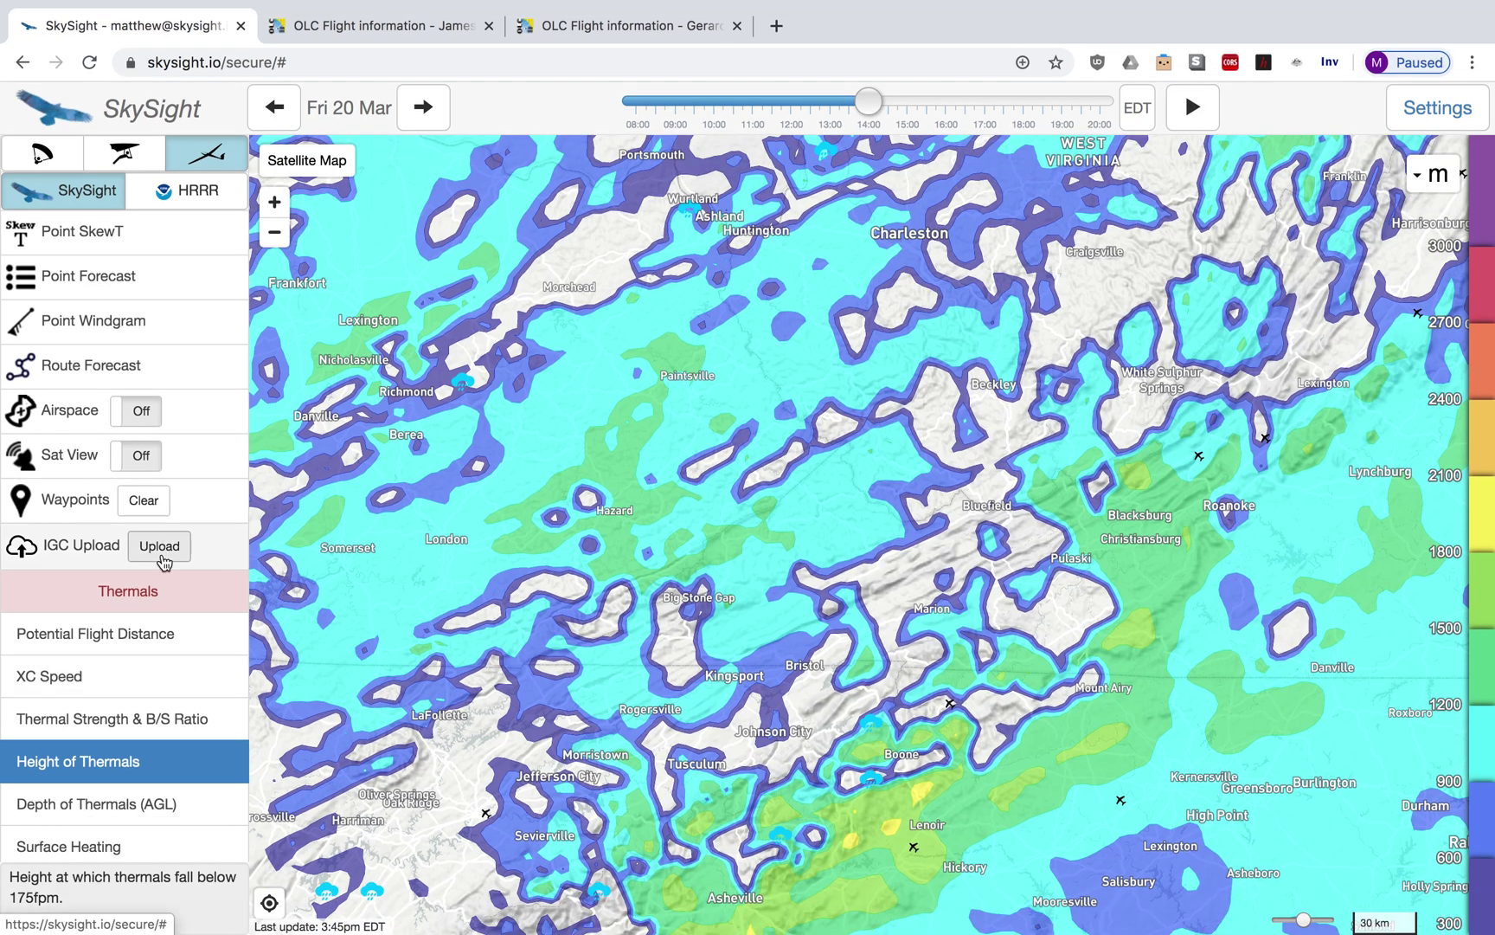
Step: Switch from SkySight to the OLC flight information page
{"action": "left_click", "coordinate": [382, 36]}
Step: Download the flight's 03iv6s01.igc file from OLC and dismiss the download notice
{"action": "scroll", "coordinate": [526, 300], "scroll_direction": "down", "scroll_amount": 1}
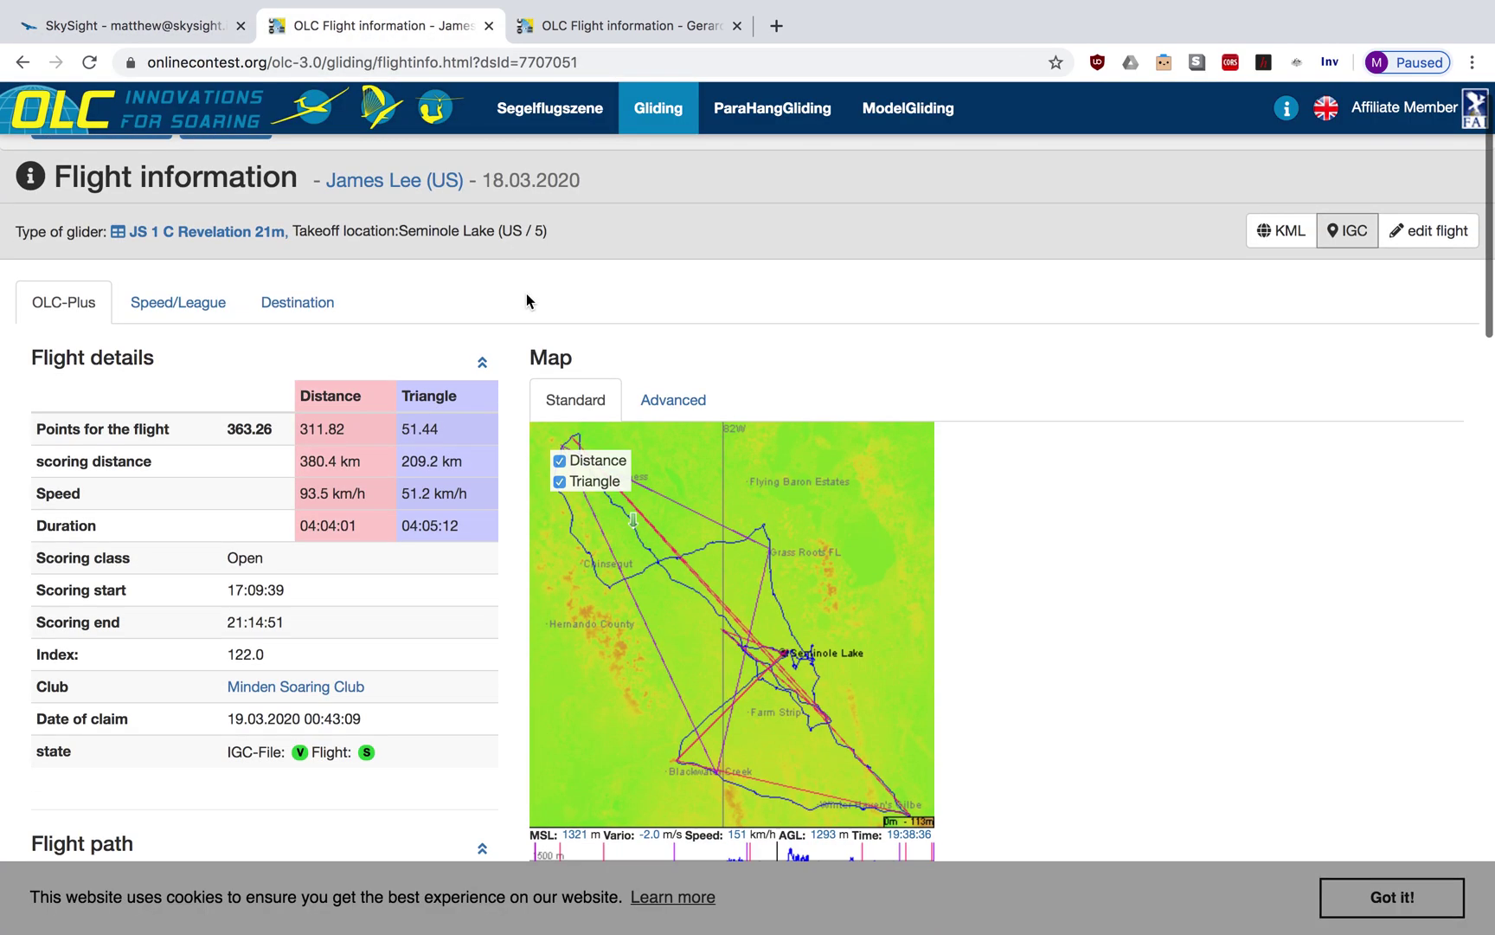
{"action": "scroll", "coordinate": [1010, 290], "scroll_direction": "down", "scroll_amount": 6}
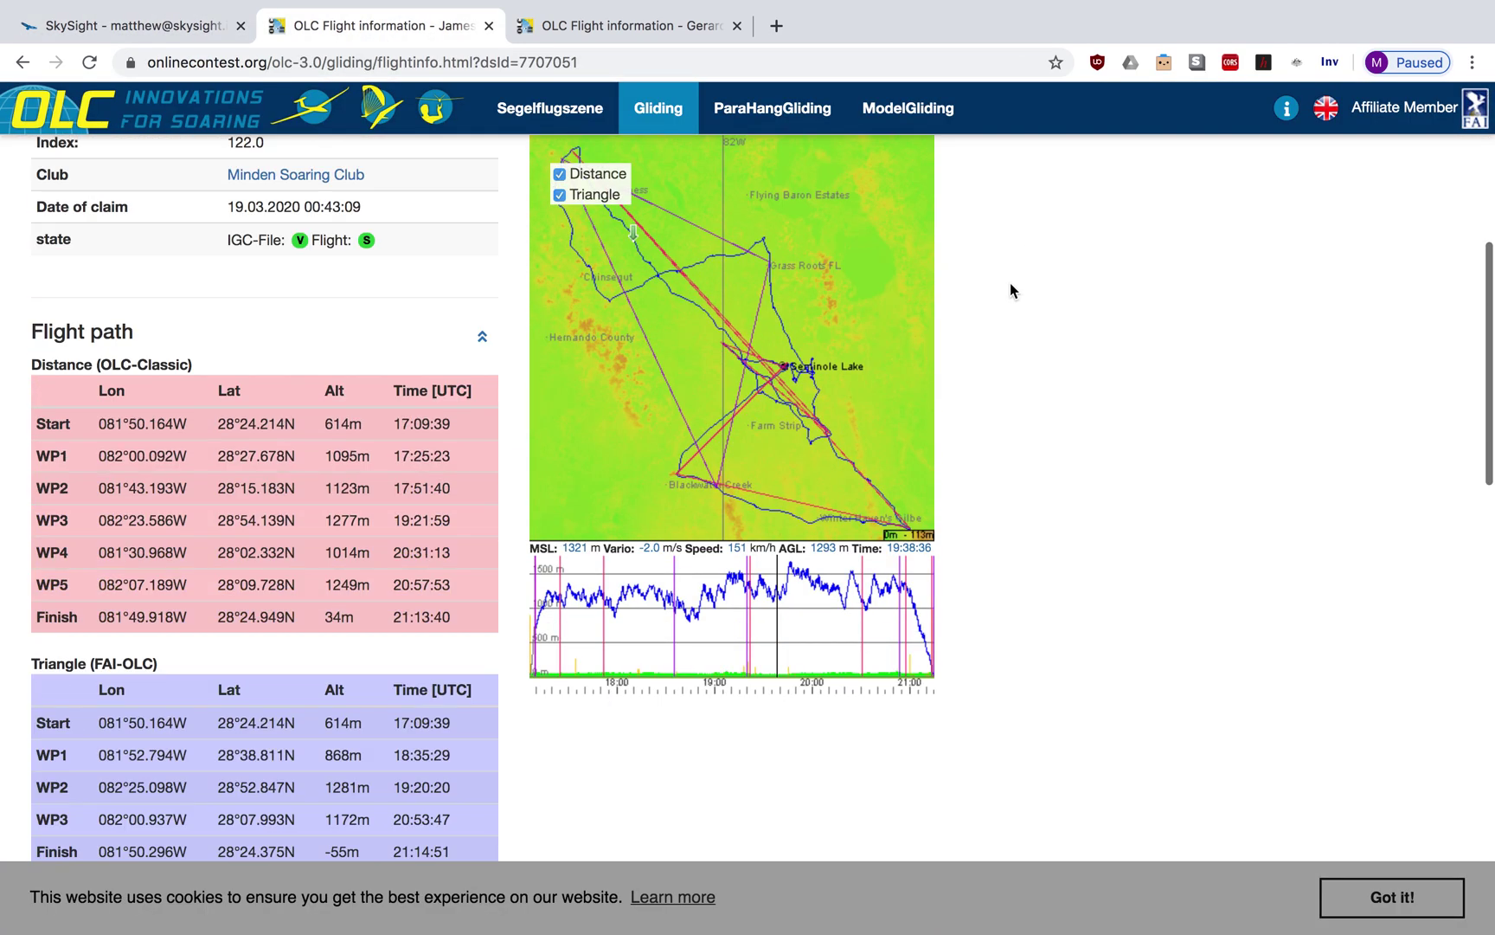
{"action": "scroll", "coordinate": [1011, 290], "scroll_direction": "up", "scroll_amount": 7}
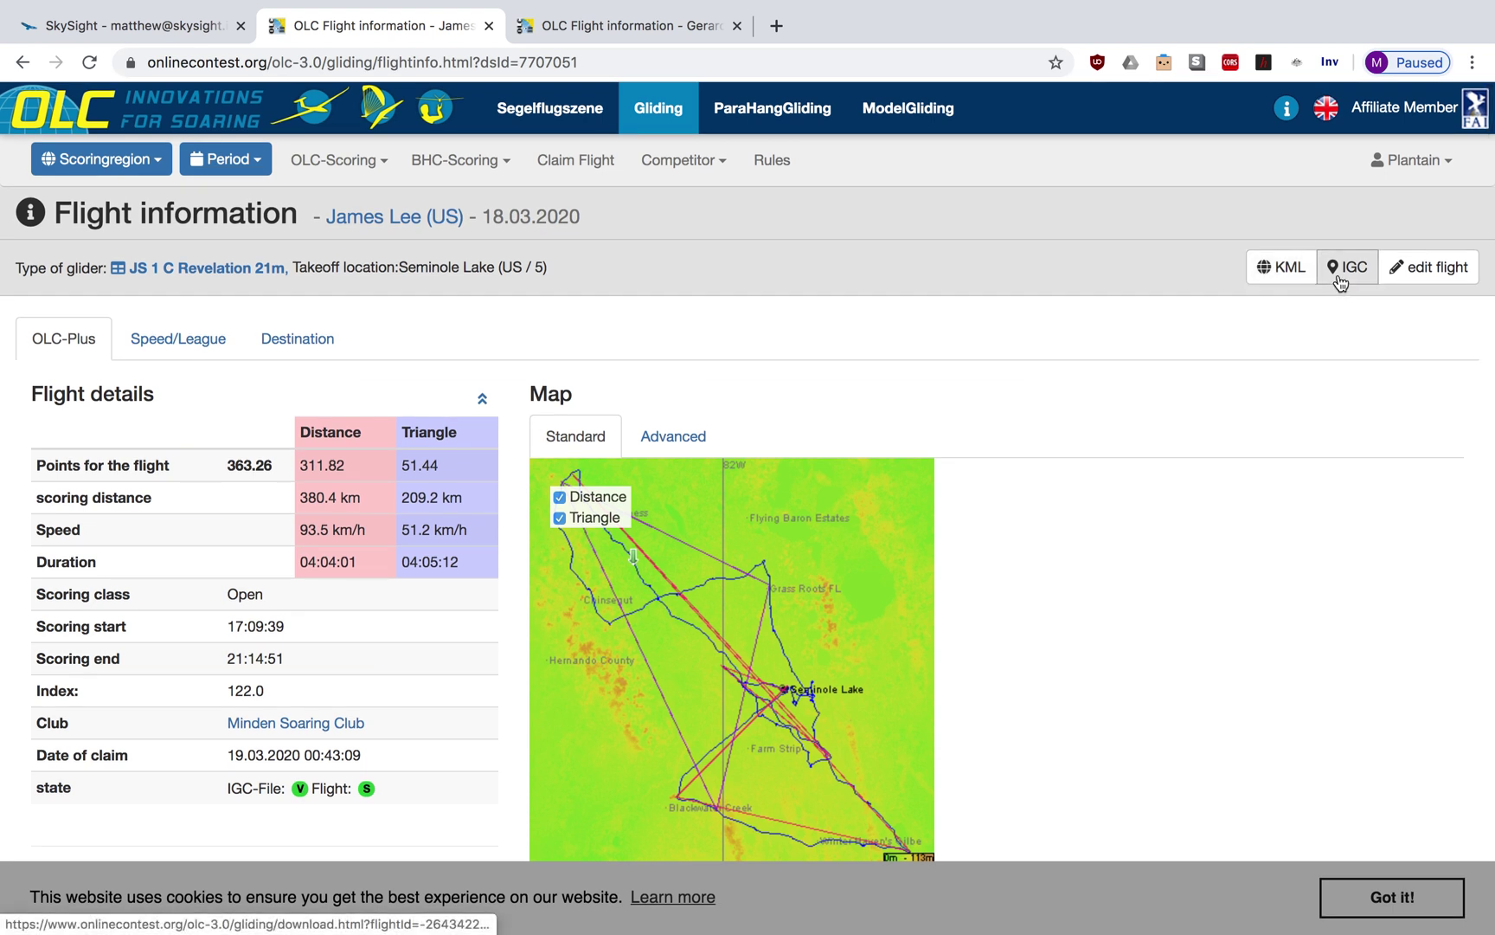
{"action": "left_click", "coordinate": [1340, 279]}
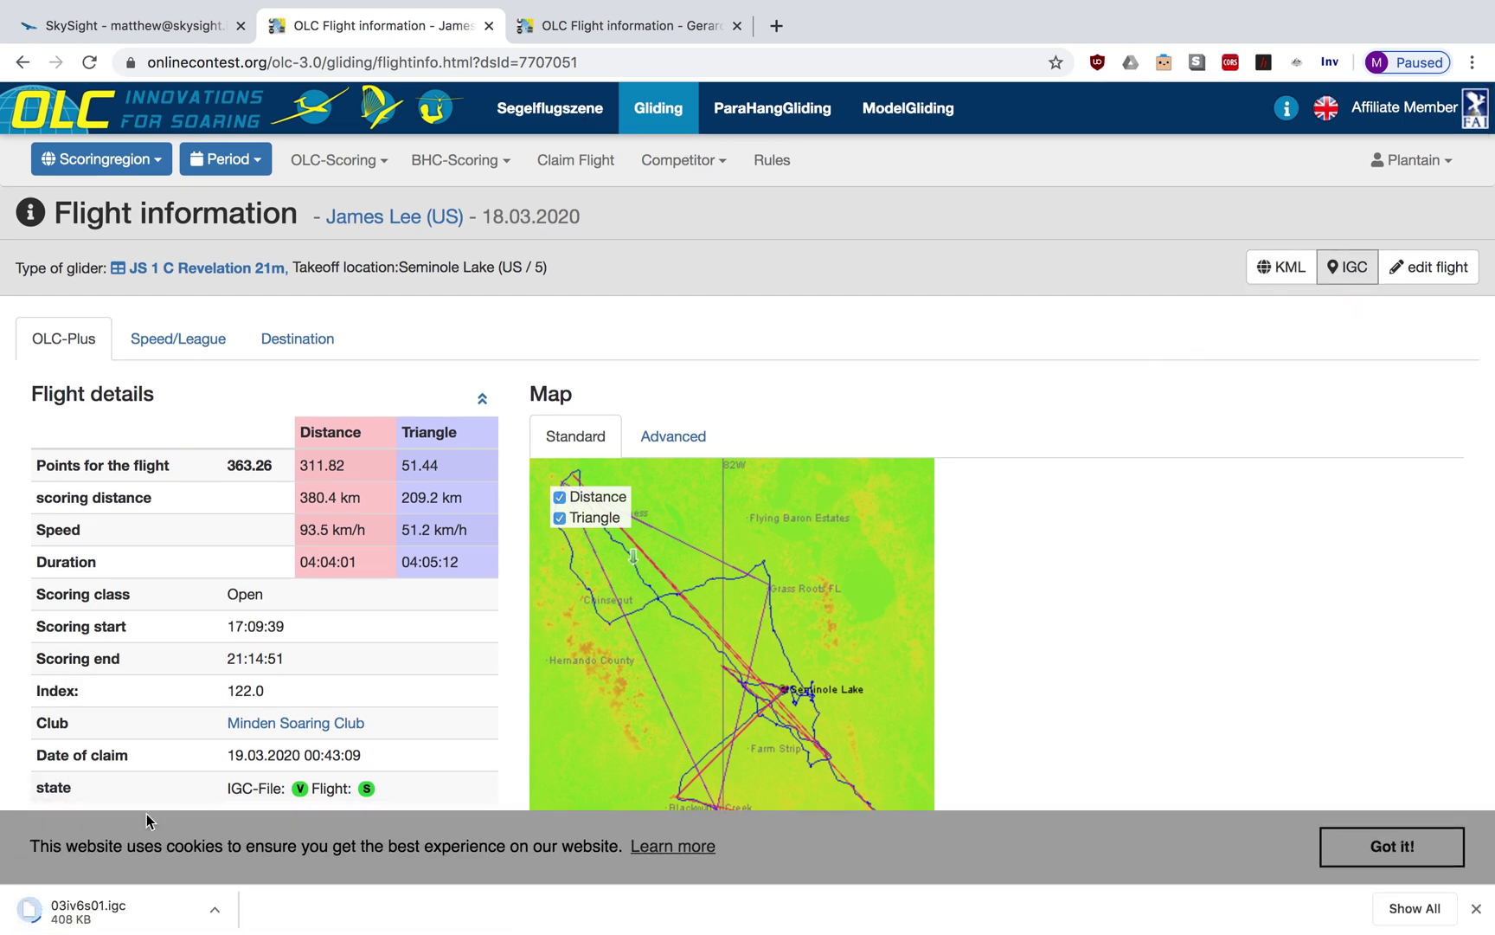
{"action": "left_click", "coordinate": [1475, 908]}
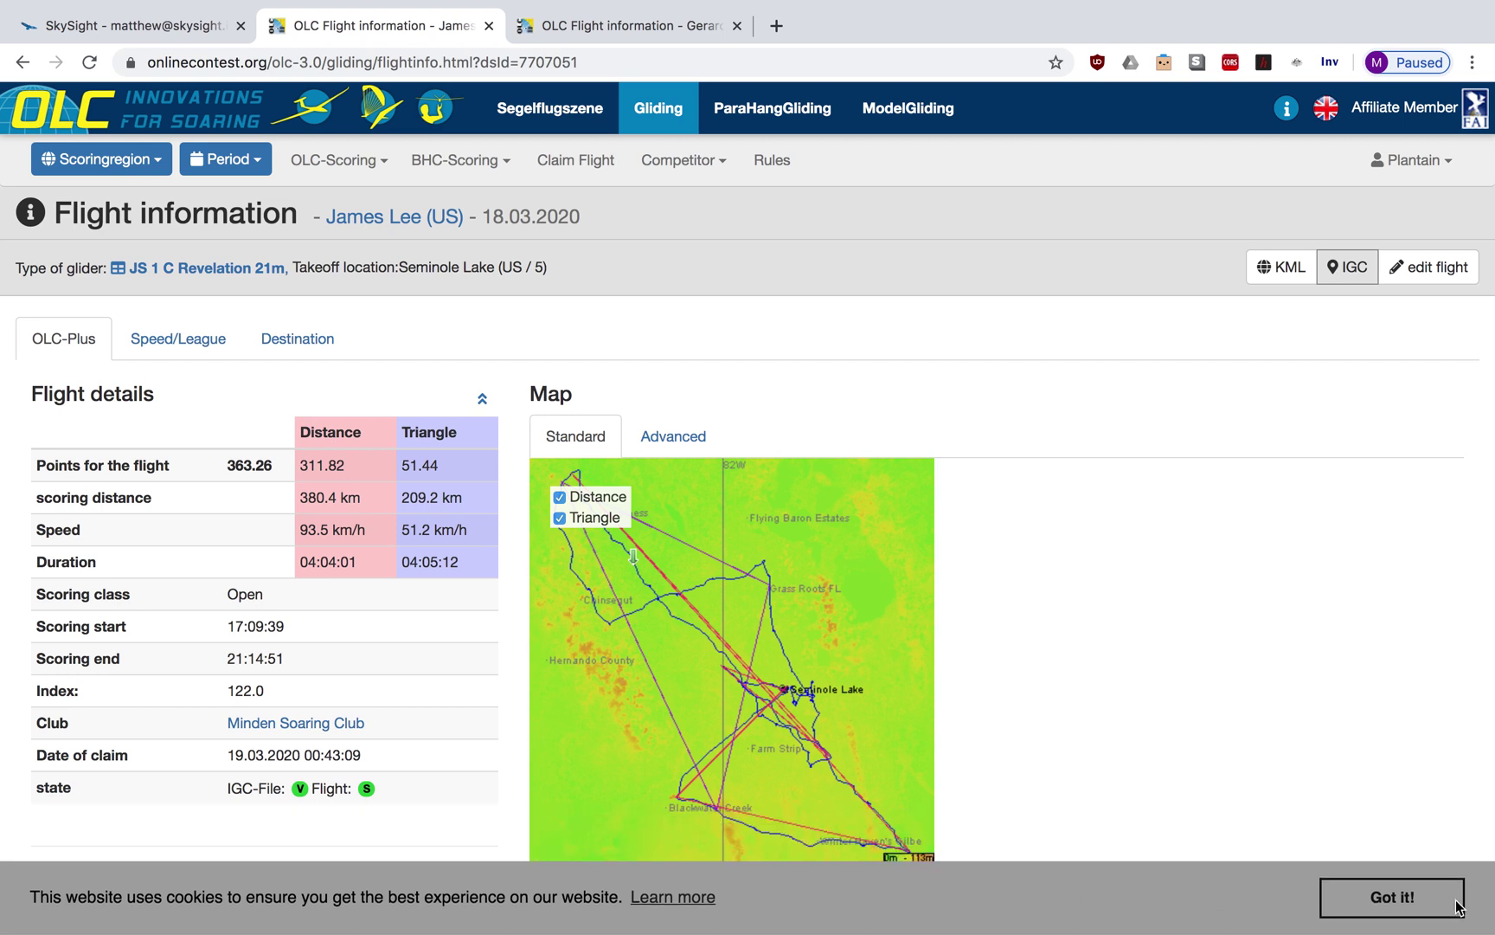
Step: Upload 03iv6s01.igc from Downloads into SkySight, switching the forecast to Wed 18 Mar
{"action": "left_click", "coordinate": [104, 28]}
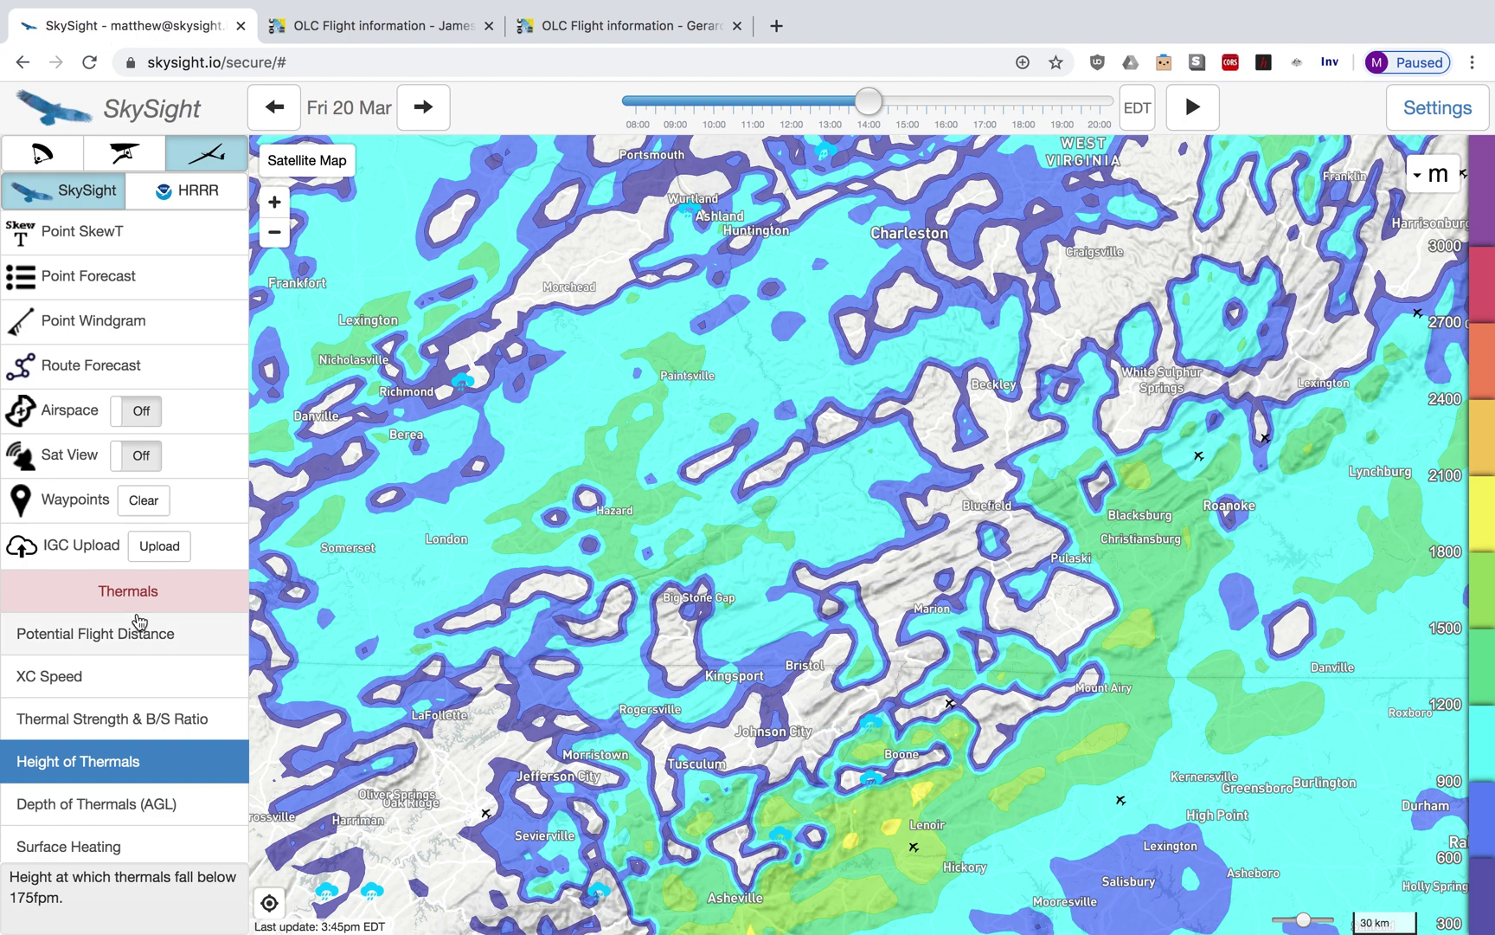
{"action": "left_click", "coordinate": [159, 546]}
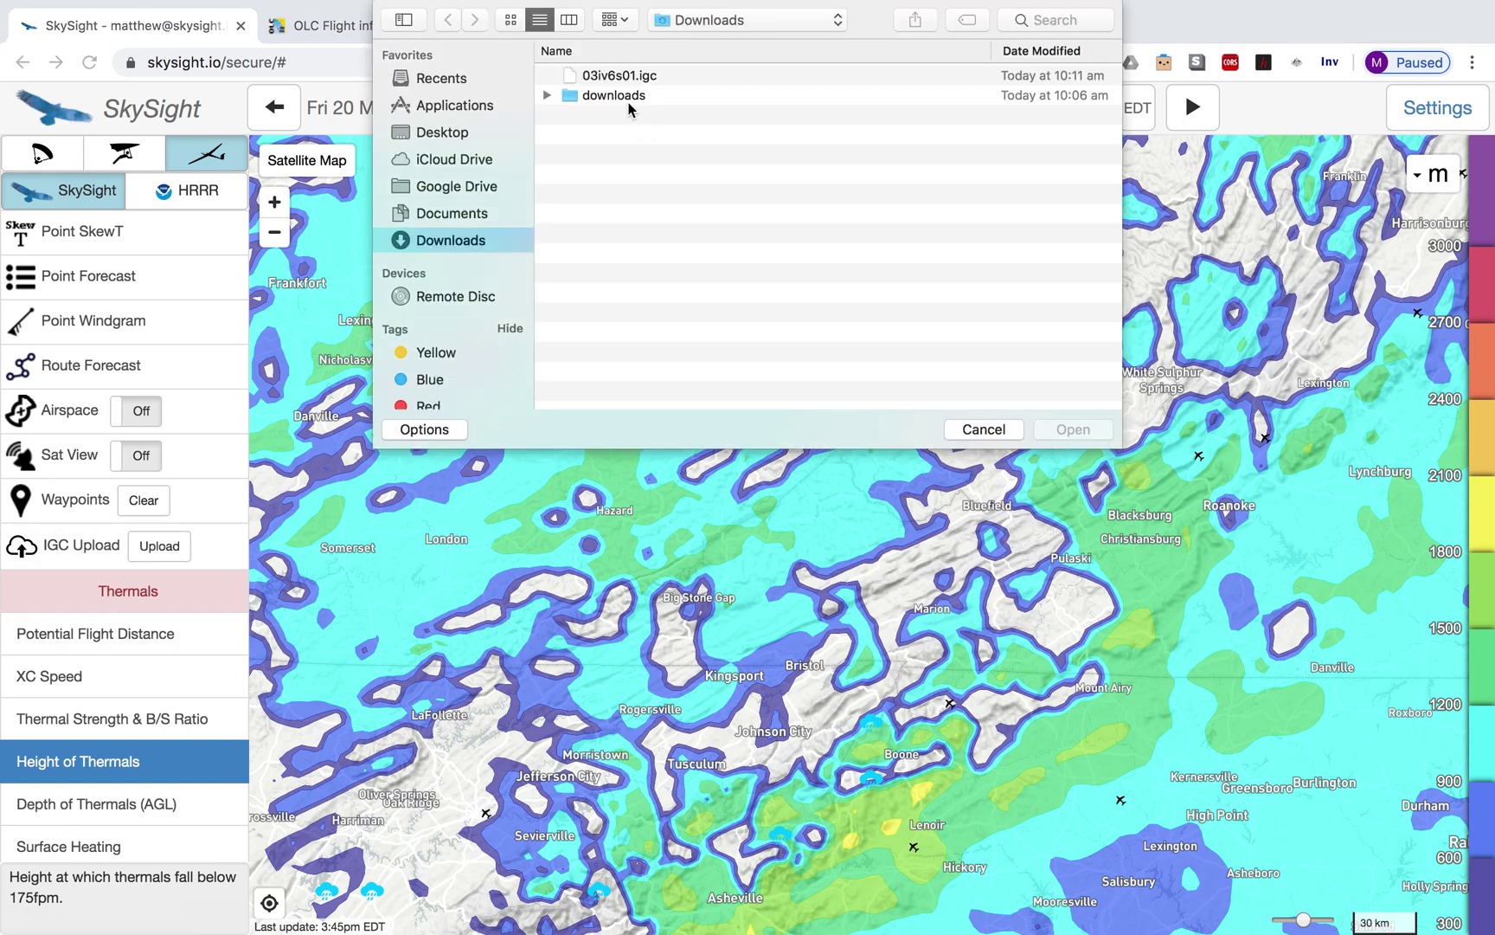
{"action": "left_click", "coordinate": [618, 77]}
{"action": "left_click", "coordinate": [1081, 431]}
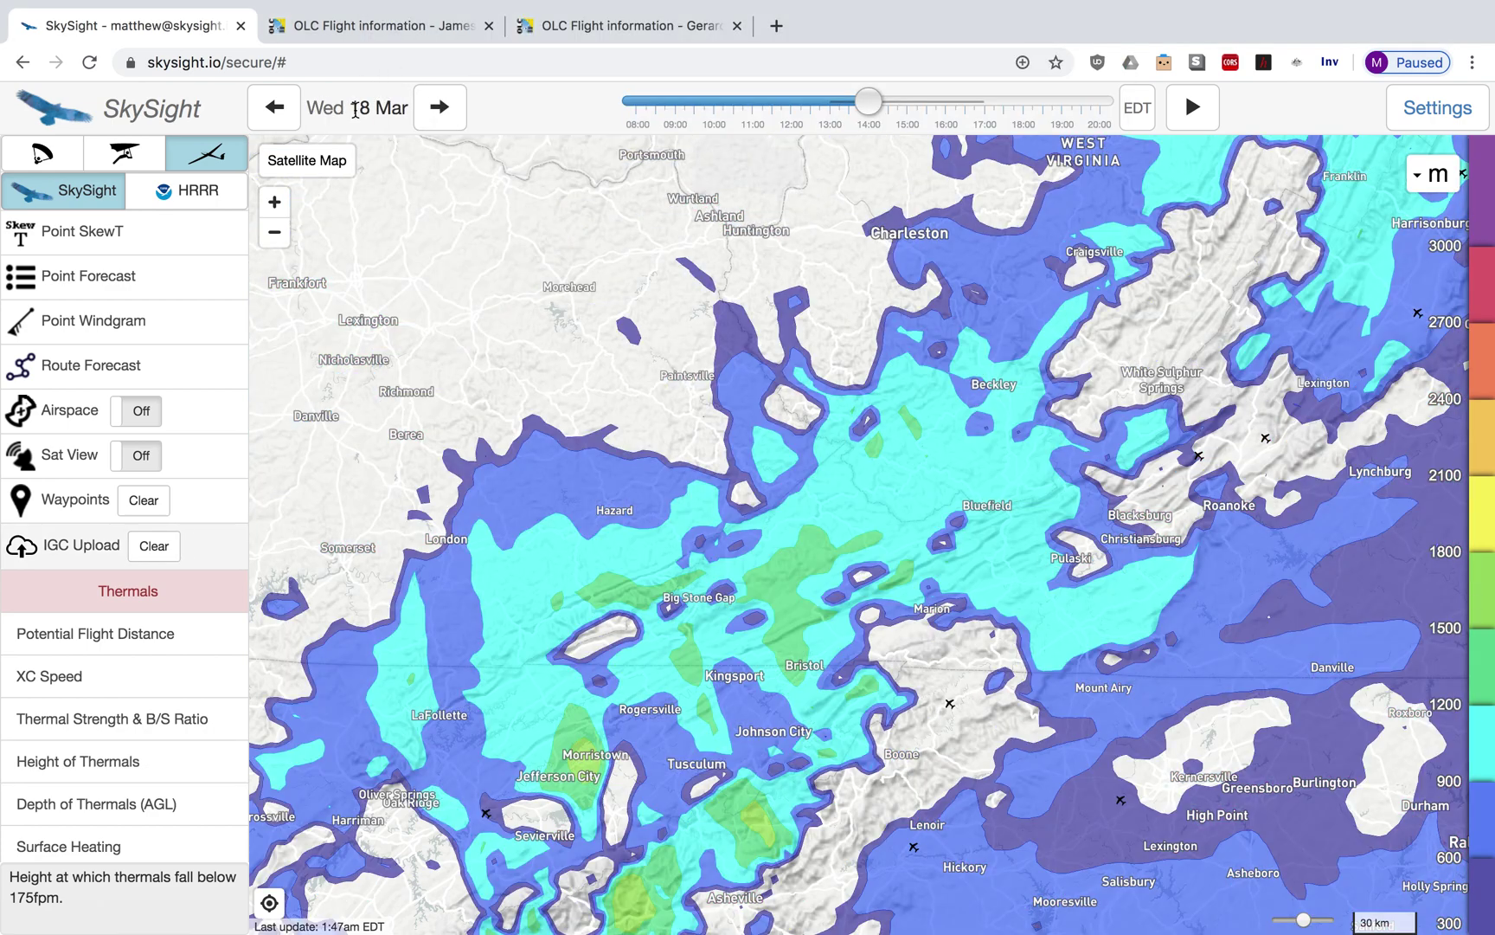
Step: Pan the SkySight map south to the flight track over central Florida and zoom in
{"action": "left_click", "coordinate": [360, 35]}
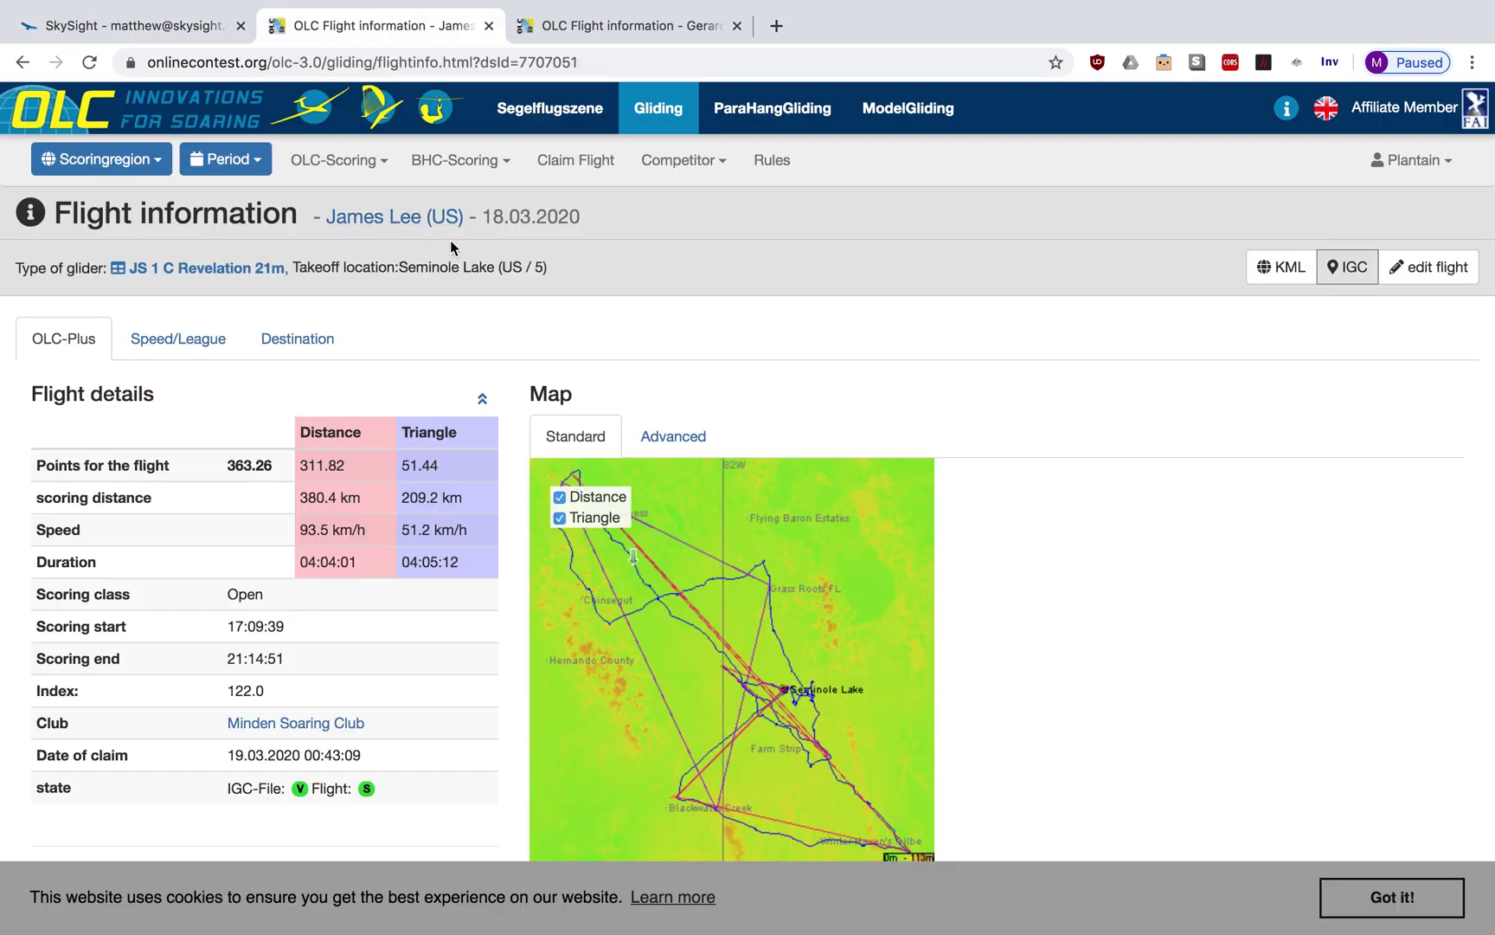
{"action": "left_click", "coordinate": [130, 26]}
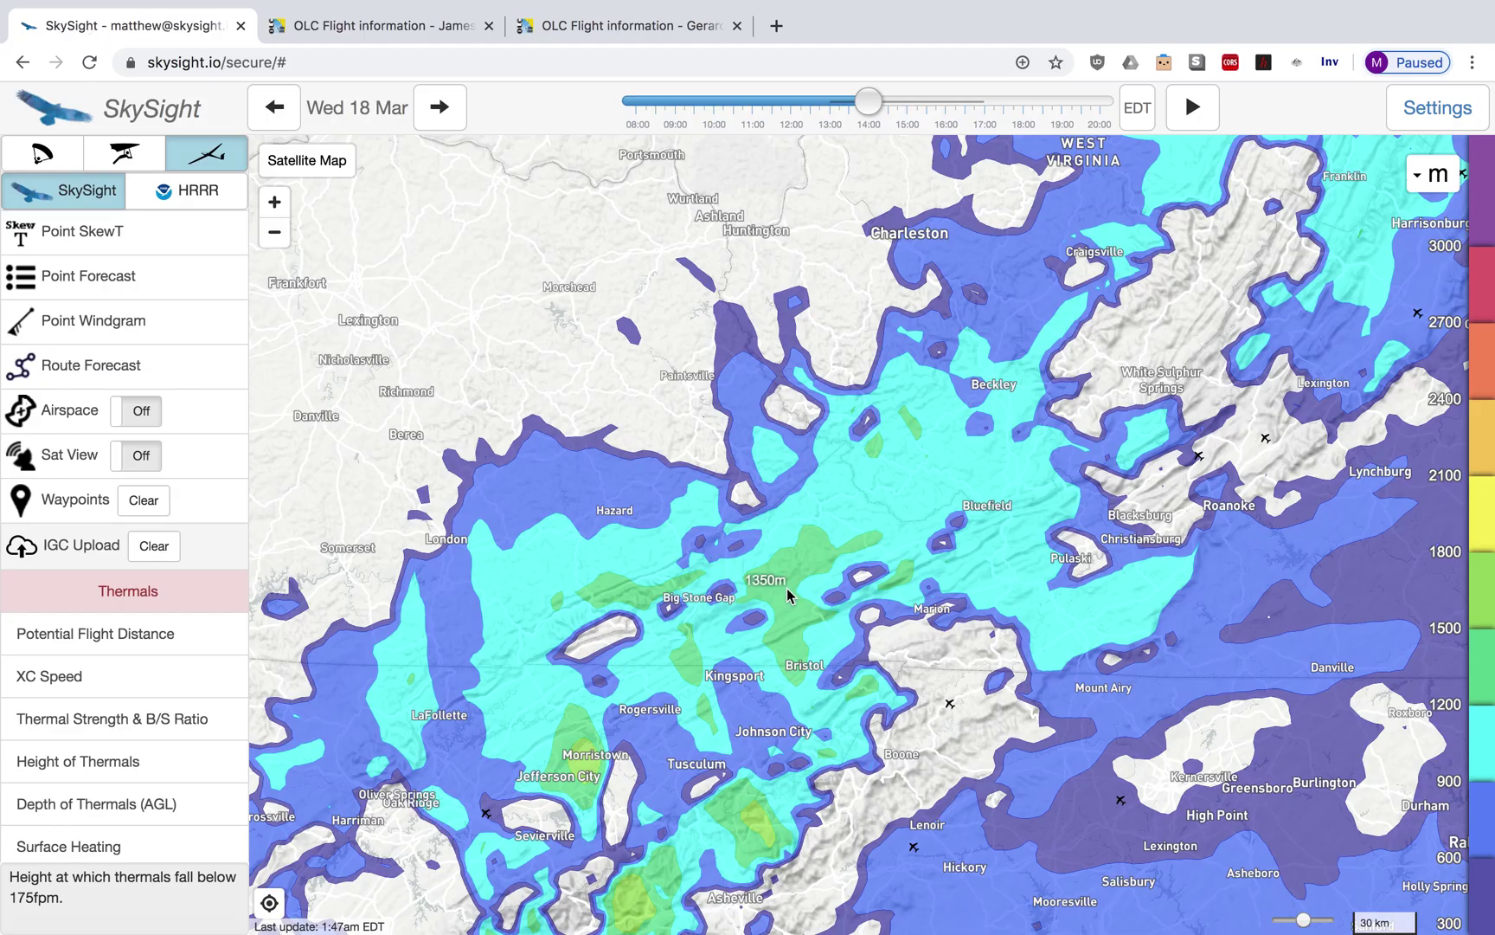
{"action": "scroll", "coordinate": [928, 665], "scroll_direction": "down", "scroll_amount": 2}
{"action": "left_click_drag", "start_coordinate": [917, 618], "coordinate": [897, 327]}
{"action": "left_click_drag", "start_coordinate": [928, 658], "coordinate": [1086, 402]}
{"action": "left_click_drag", "start_coordinate": [1125, 748], "coordinate": [1061, 400]}
{"action": "mouse_move", "coordinate": [967, 650]}
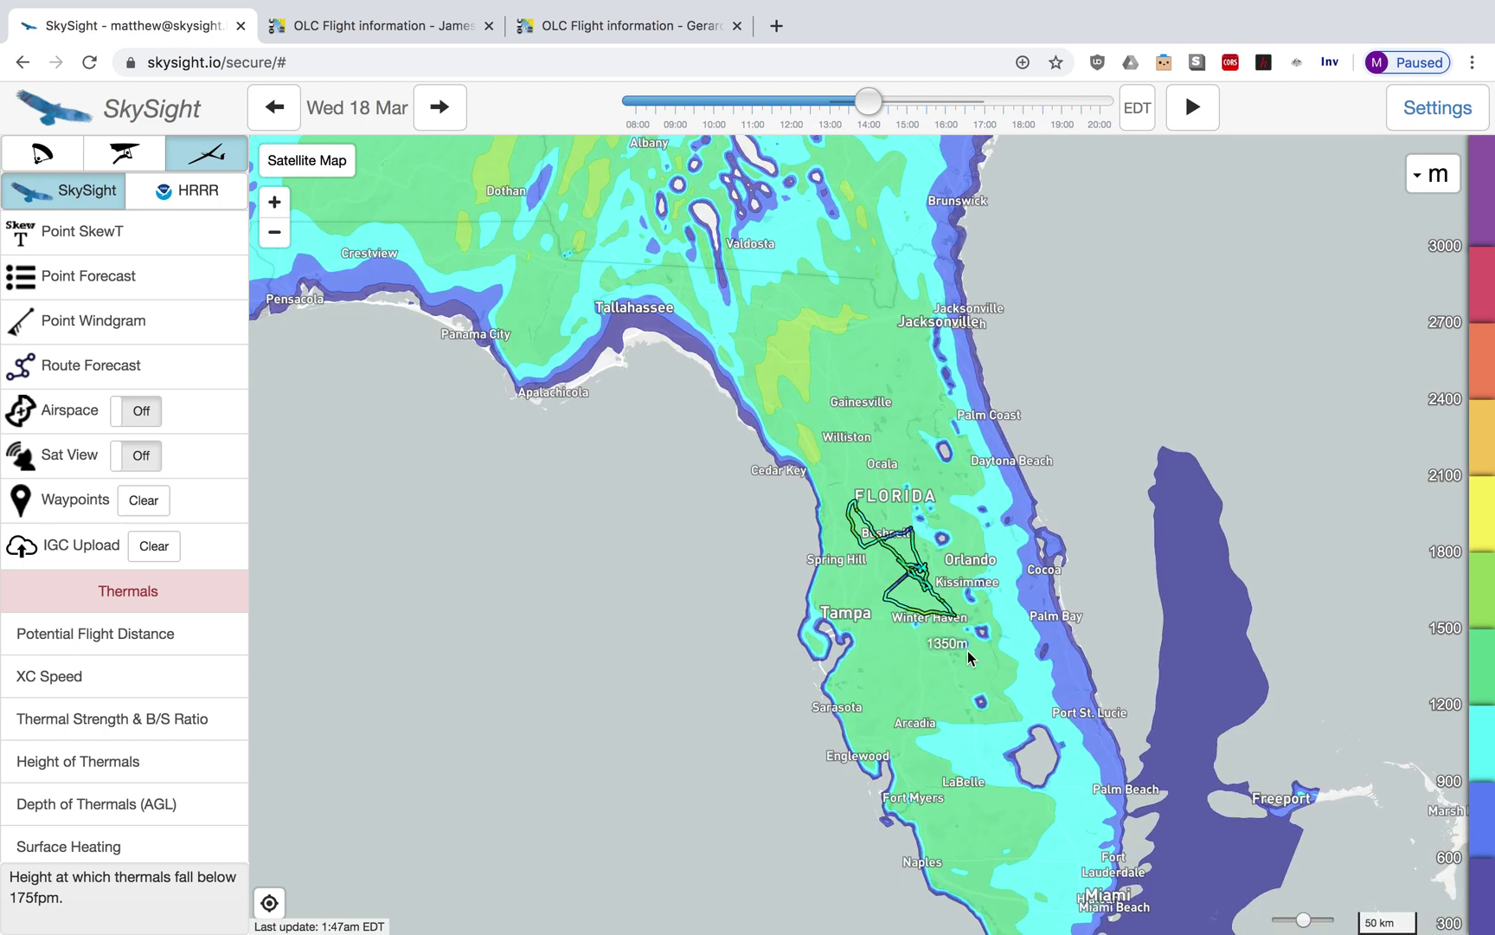
{"action": "scroll", "coordinate": [968, 650], "scroll_direction": "up", "scroll_amount": 2}
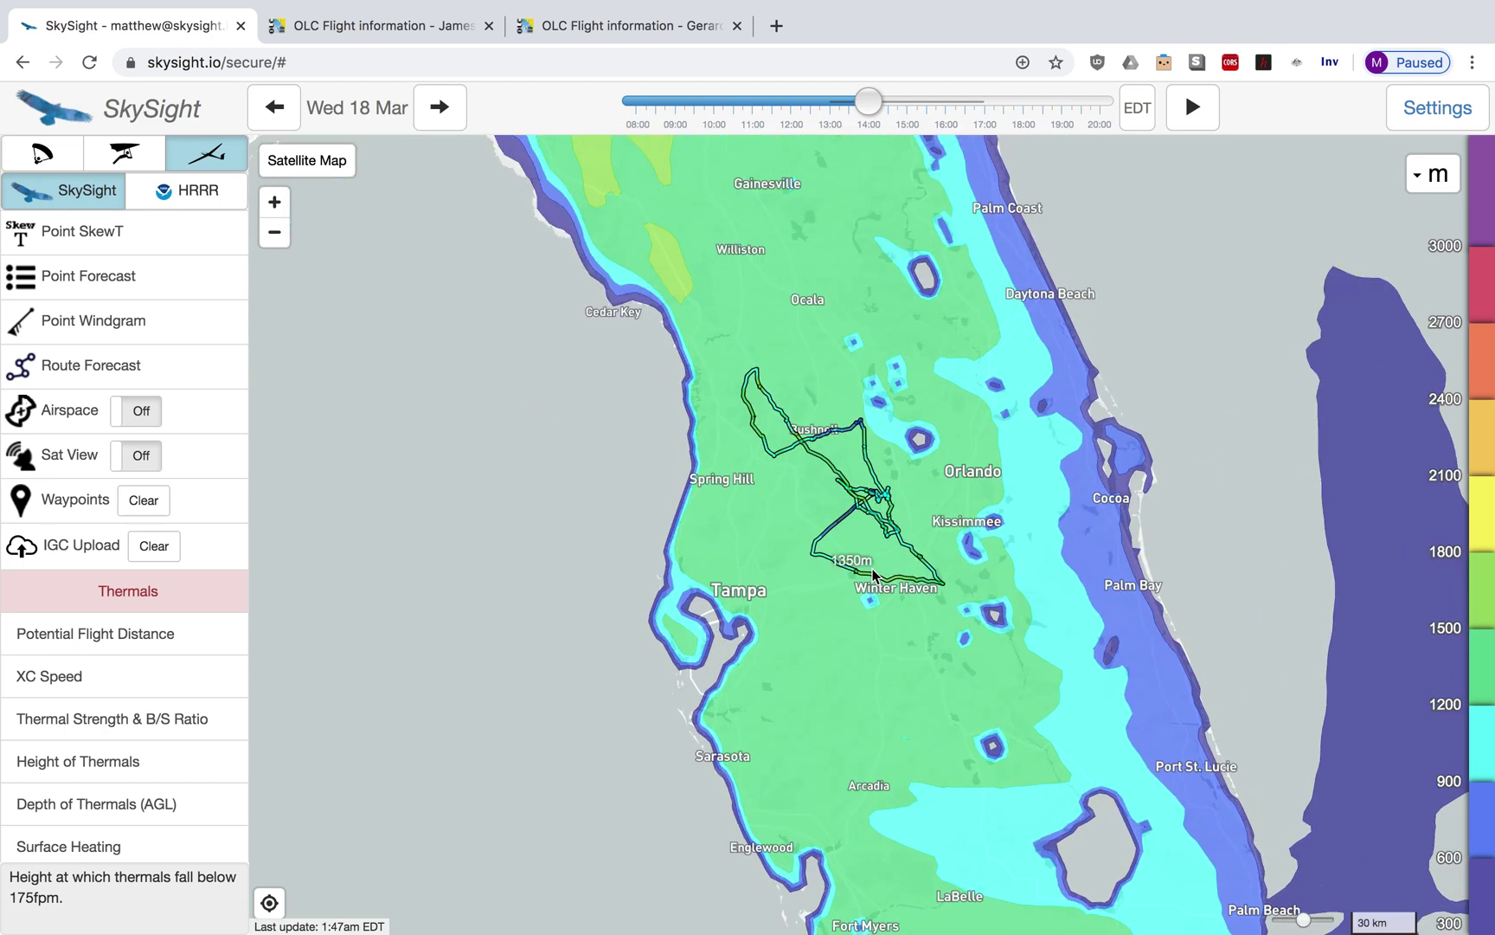
{"action": "scroll", "coordinate": [872, 575], "scroll_direction": "up", "scroll_amount": 2}
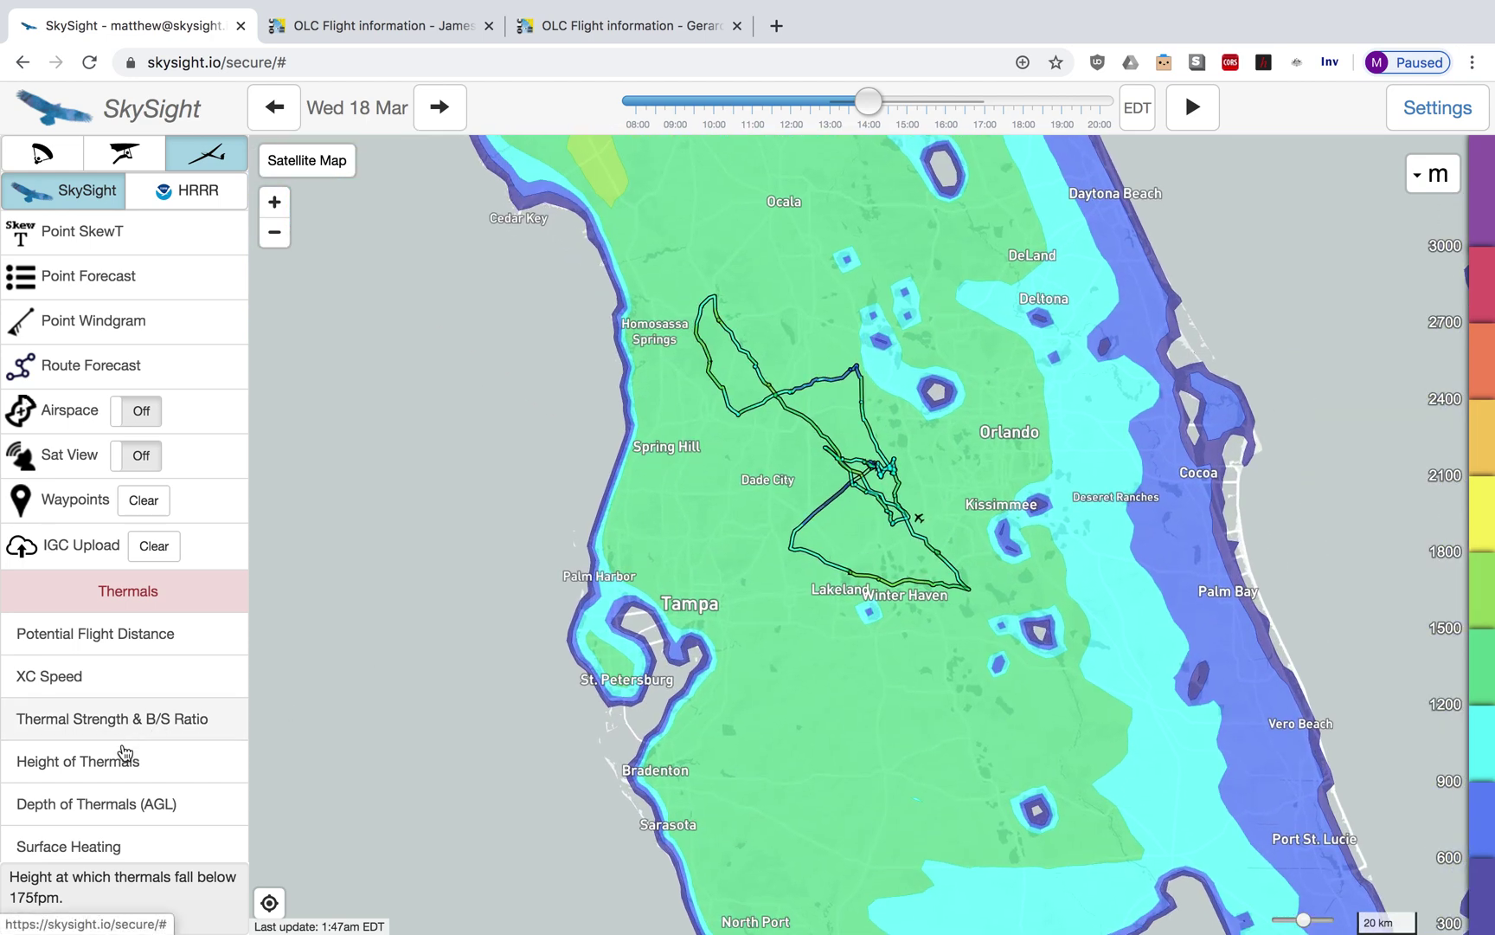
{"action": "scroll", "coordinate": [124, 753], "scroll_direction": "down", "scroll_amount": 1}
Step: Show Height of Thermals, centre the track, and set the forecast time to 13:00
{"action": "left_click", "coordinate": [124, 750]}
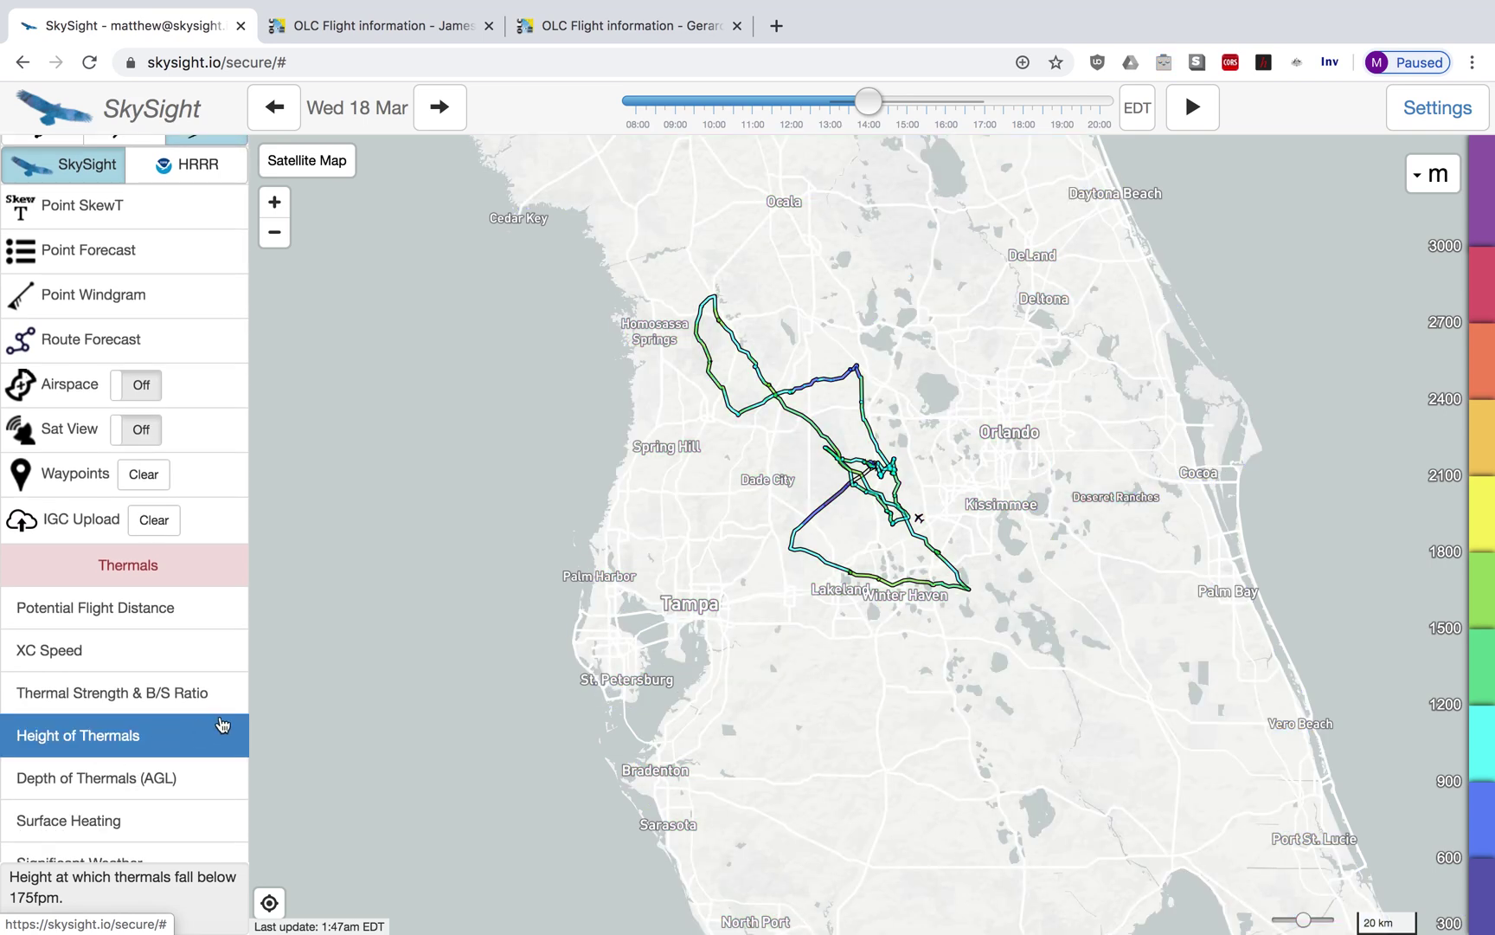
{"action": "left_click_drag", "start_coordinate": [956, 502], "coordinate": [951, 428]}
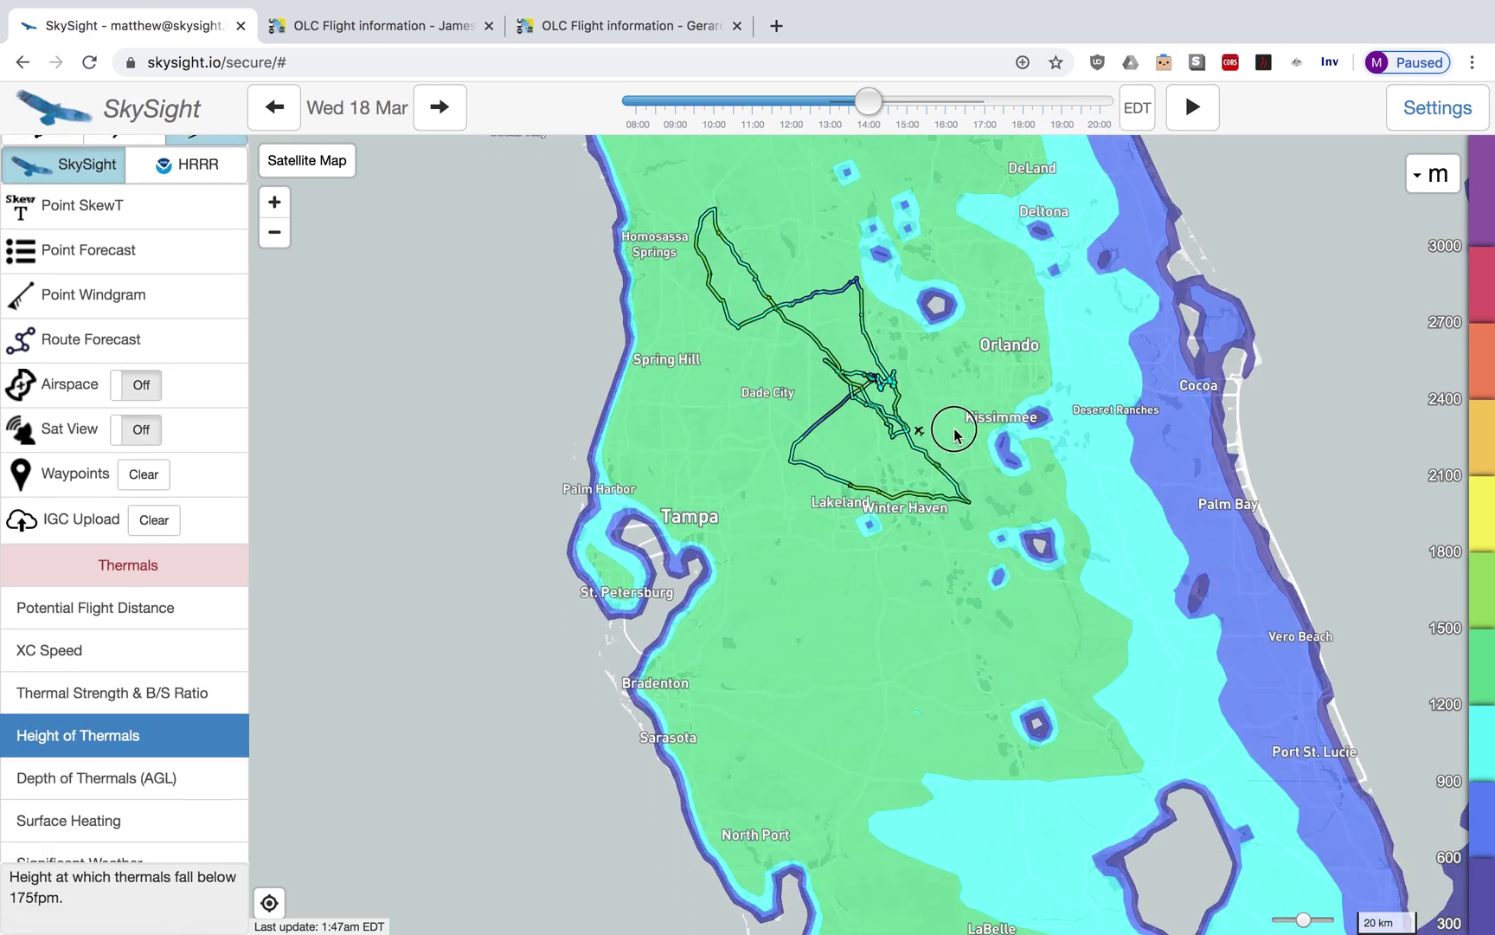
{"action": "scroll", "coordinate": [798, 383], "scroll_direction": "up", "scroll_amount": 3}
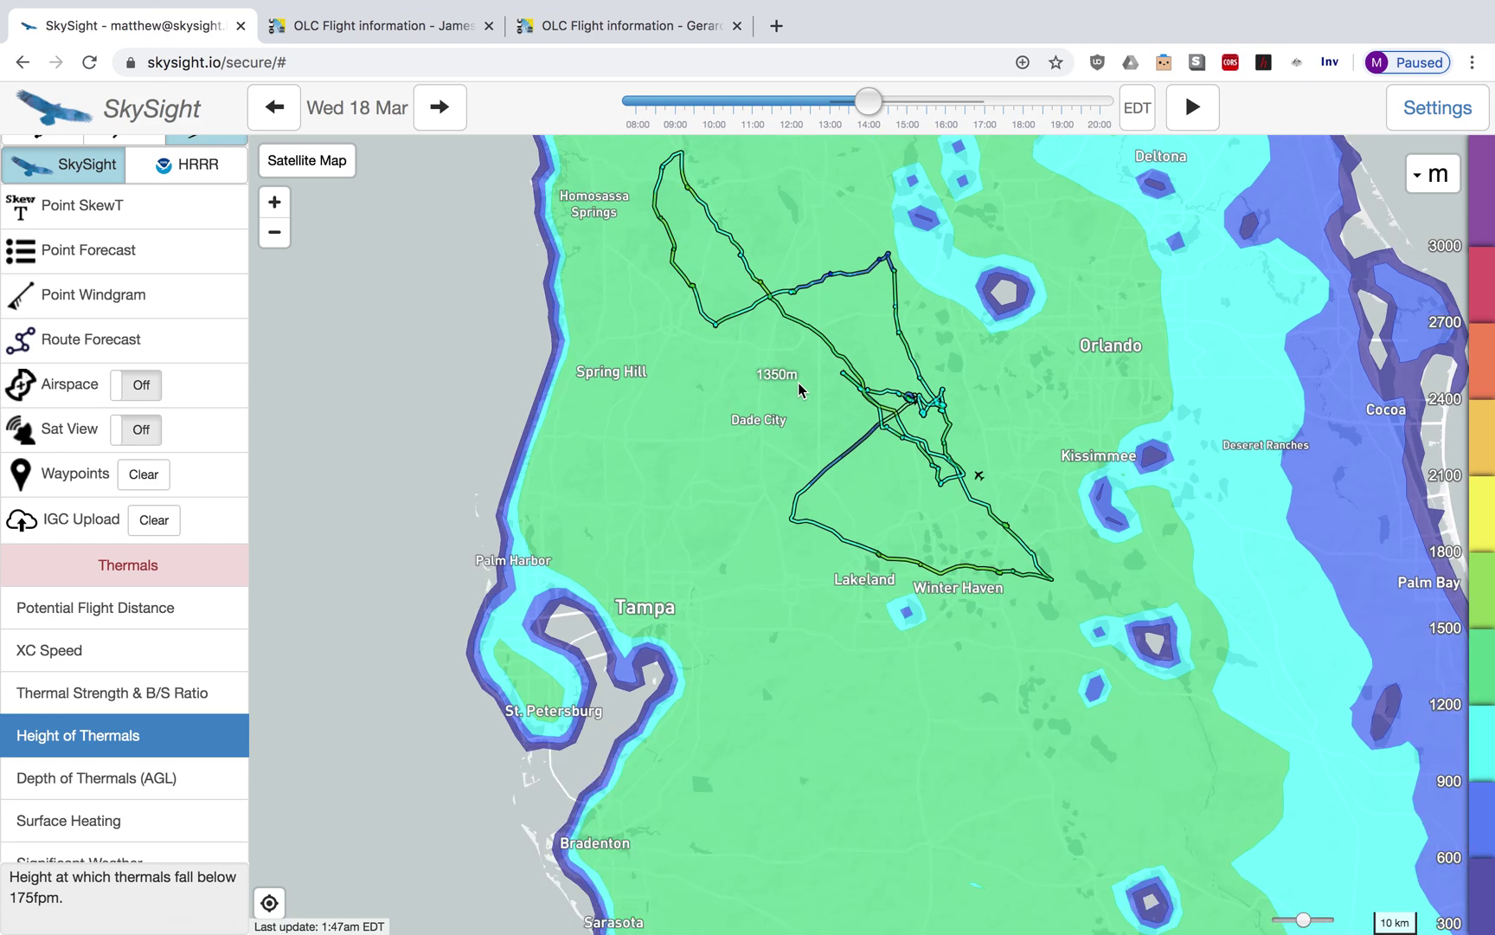
{"action": "left_click_drag", "start_coordinate": [883, 341], "coordinate": [886, 427]}
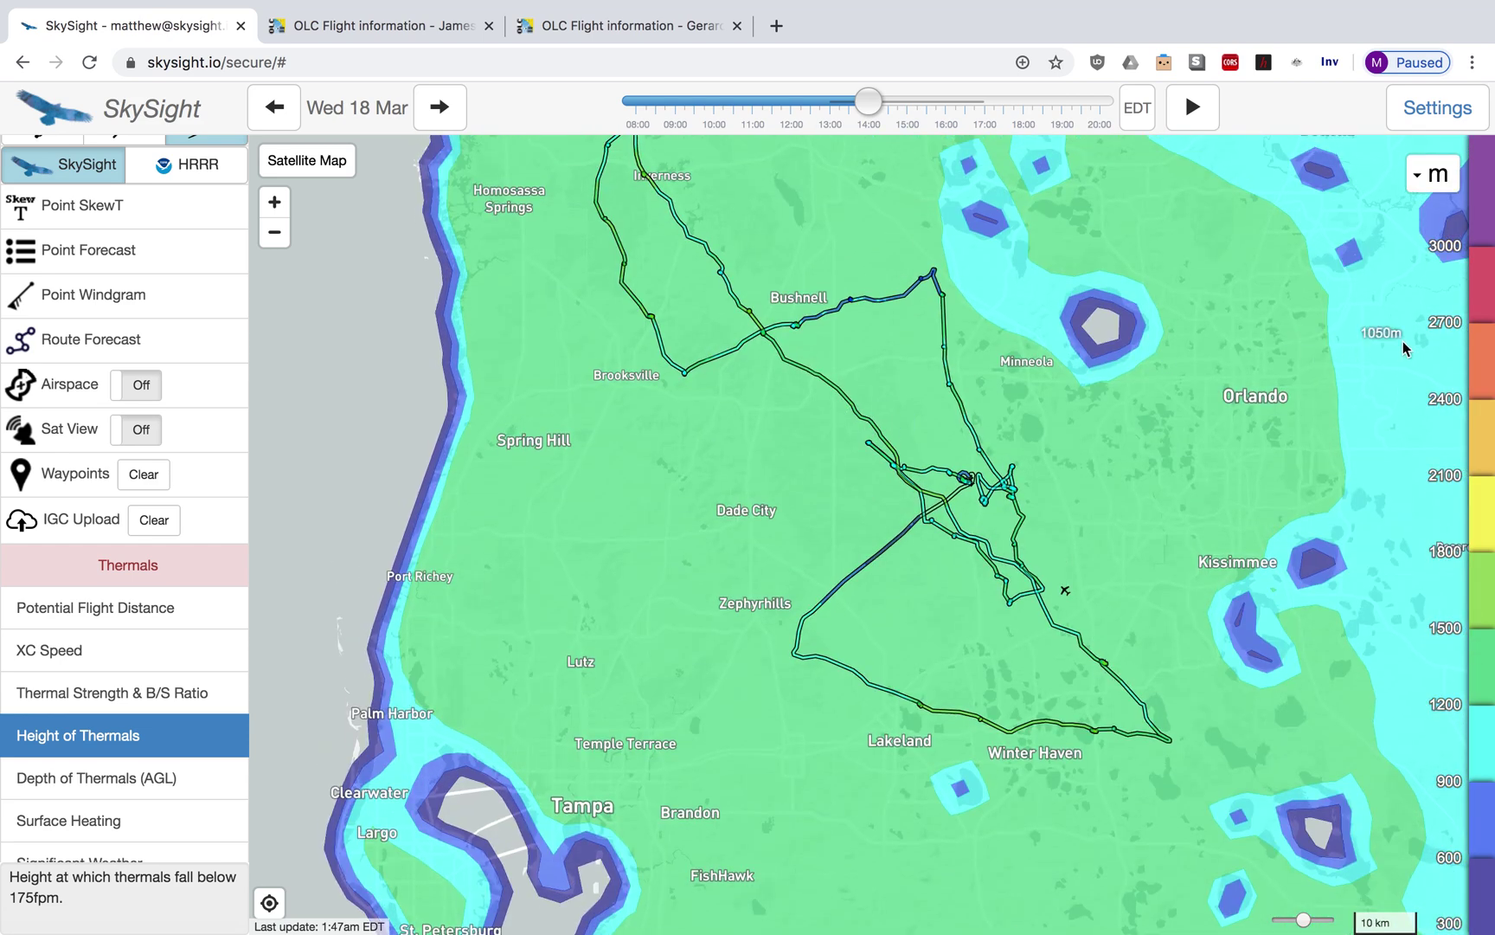
{"action": "scroll", "coordinate": [813, 442], "scroll_direction": "up", "scroll_amount": 1}
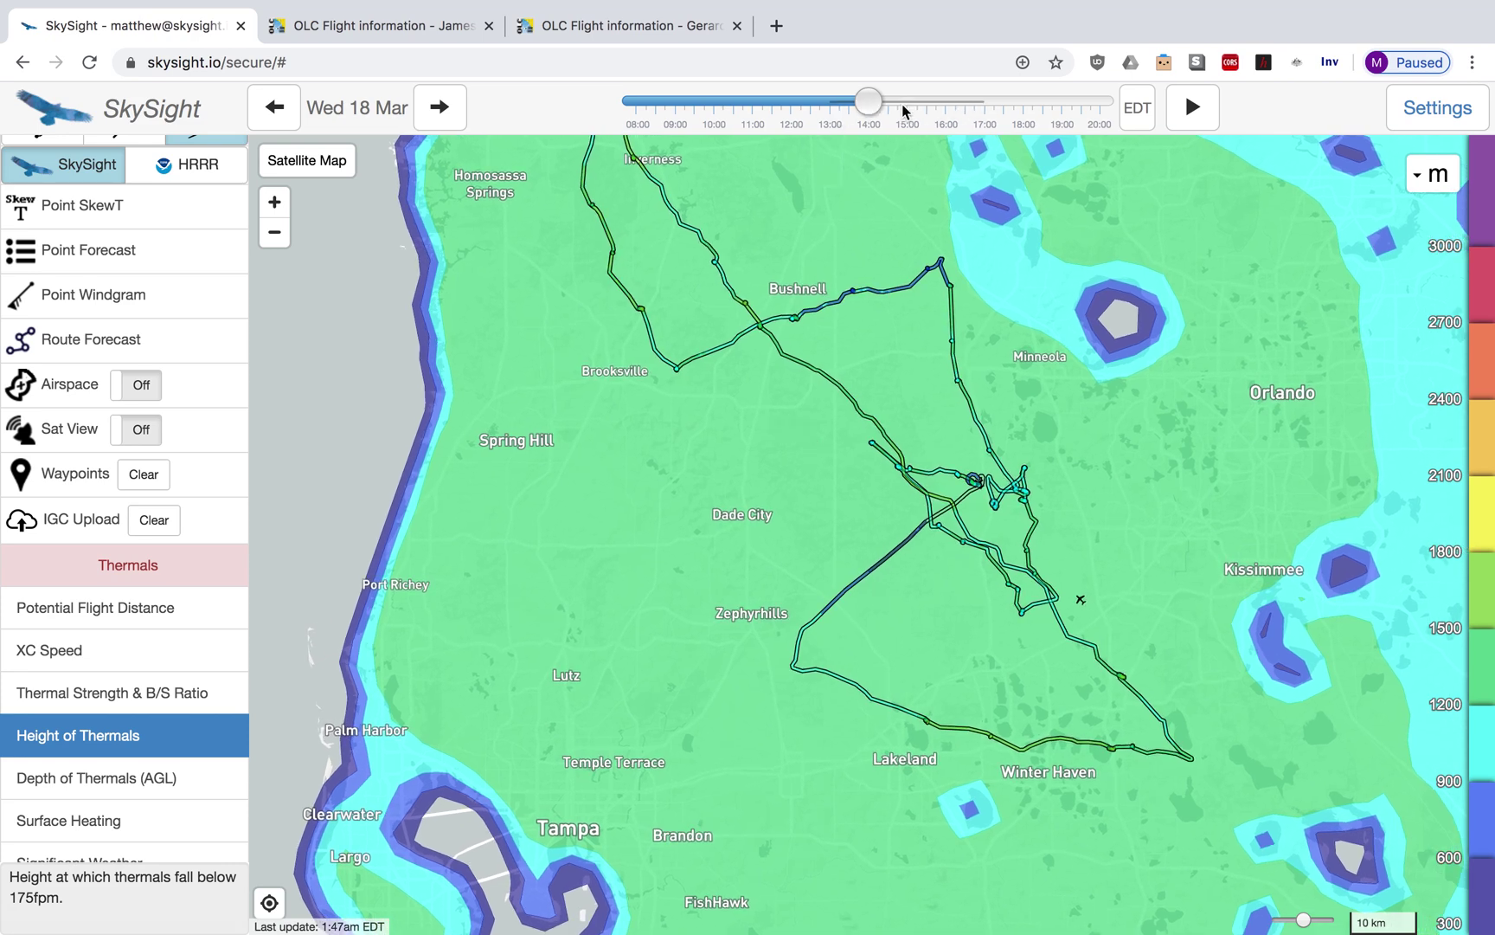
{"action": "left_click_drag", "start_coordinate": [874, 111], "coordinate": [831, 109]}
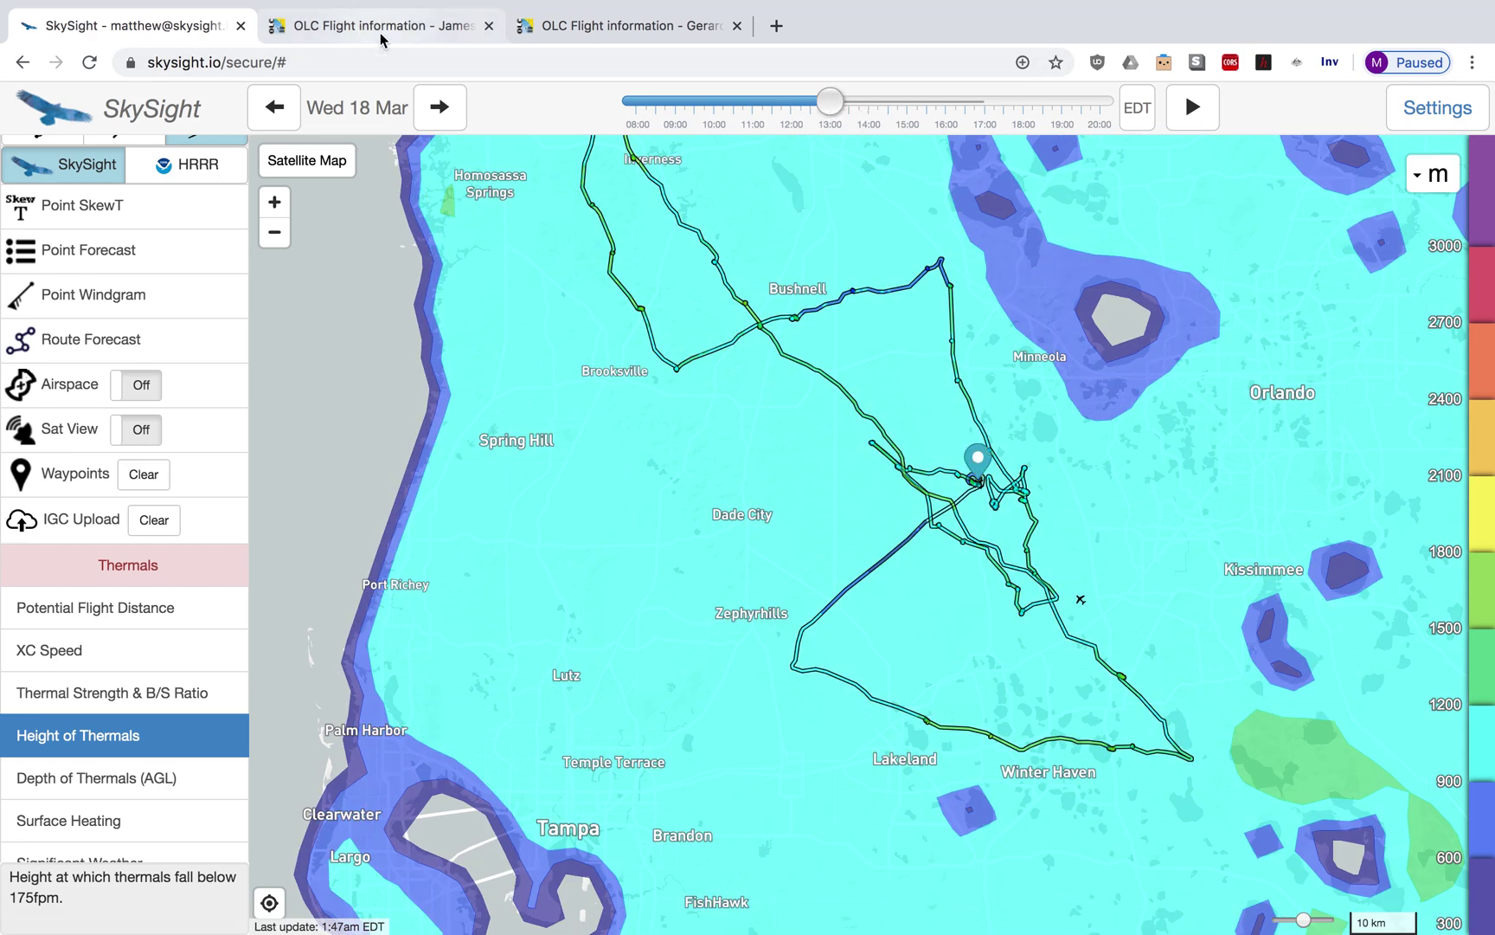
{"action": "left_click", "coordinate": [380, 31]}
{"action": "scroll", "coordinate": [461, 394], "scroll_direction": "down", "scroll_amount": 5}
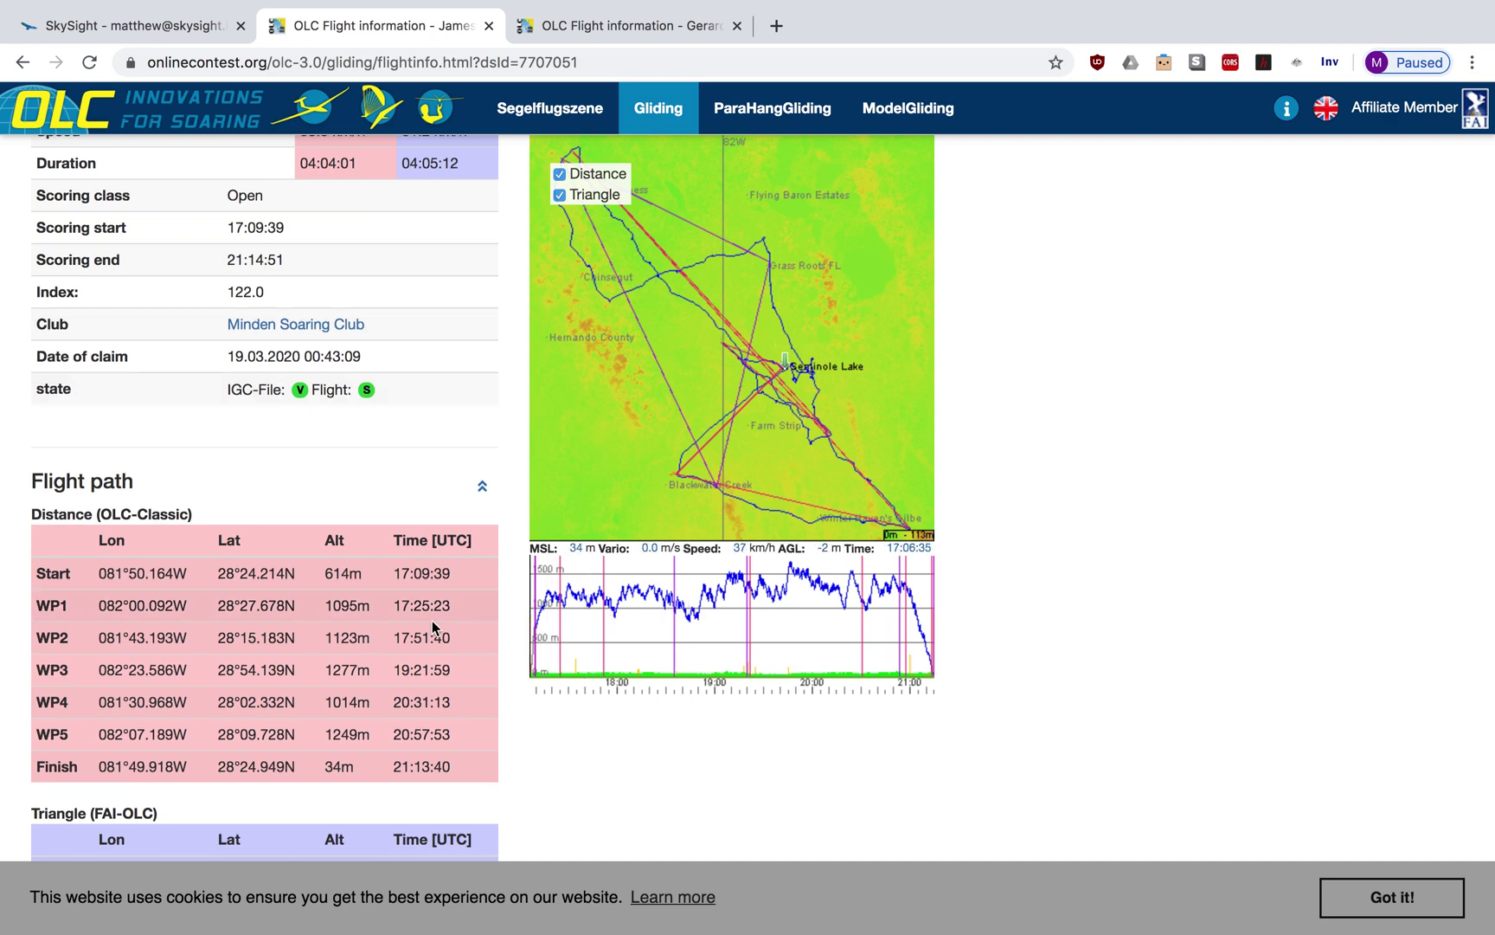
{"action": "left_click", "coordinate": [113, 39]}
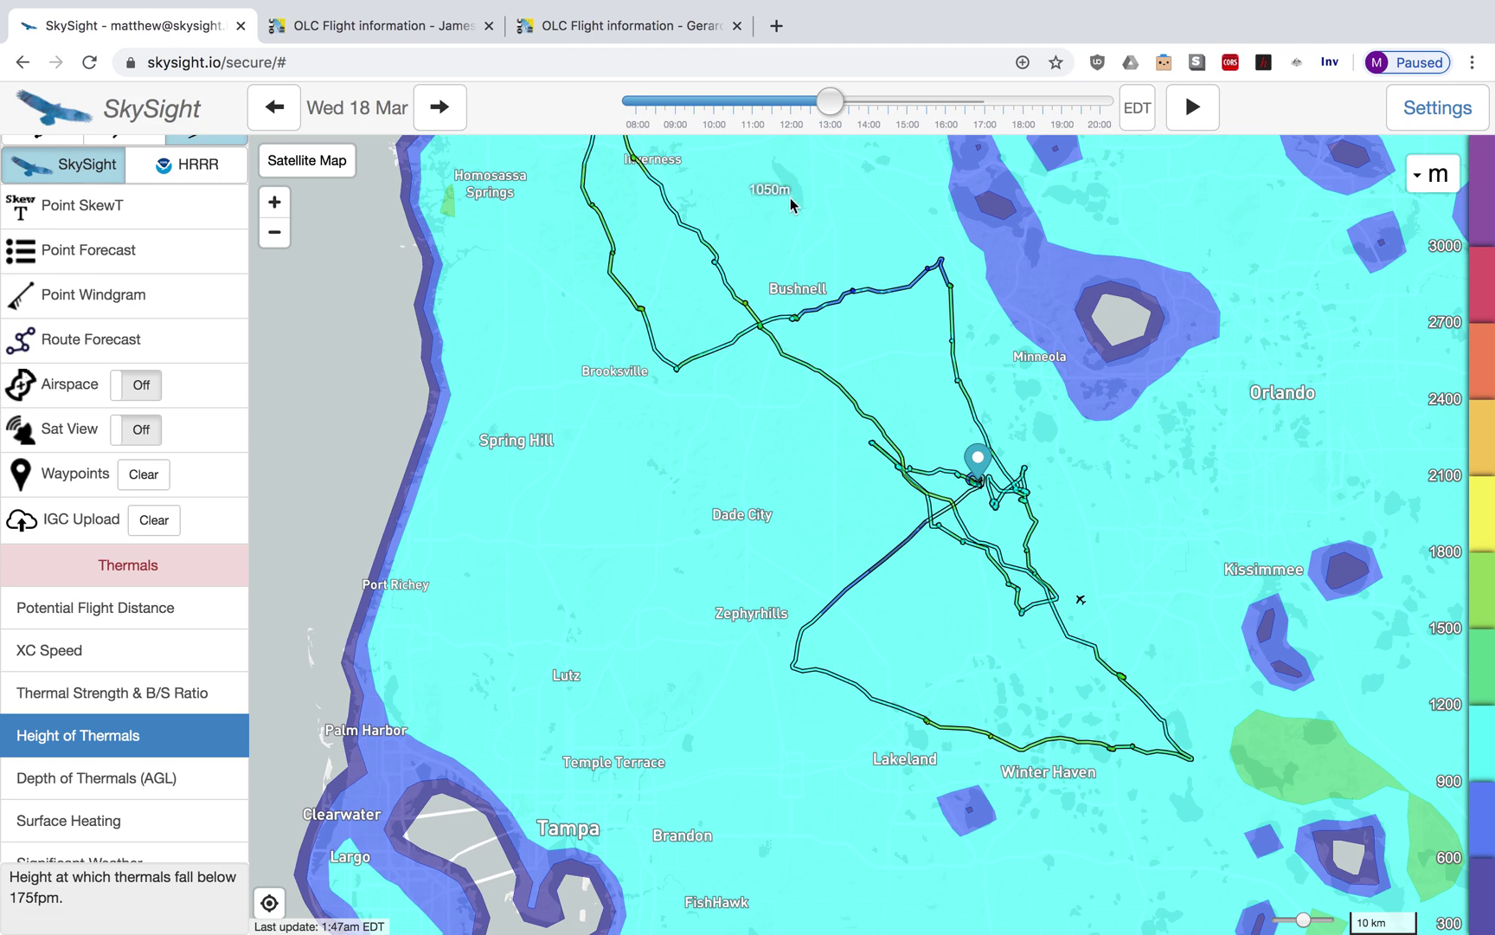
Step: Scrub and animate the forecast between 13:00 and 17:00, ending at about 16:00
{"action": "mouse_move", "coordinate": [831, 115]}
{"action": "left_mouse_down"}
{"action": "mouse_move", "coordinate": [973, 115]}
{"action": "mouse_move", "coordinate": [901, 115]}
{"action": "left_mouse_up"}
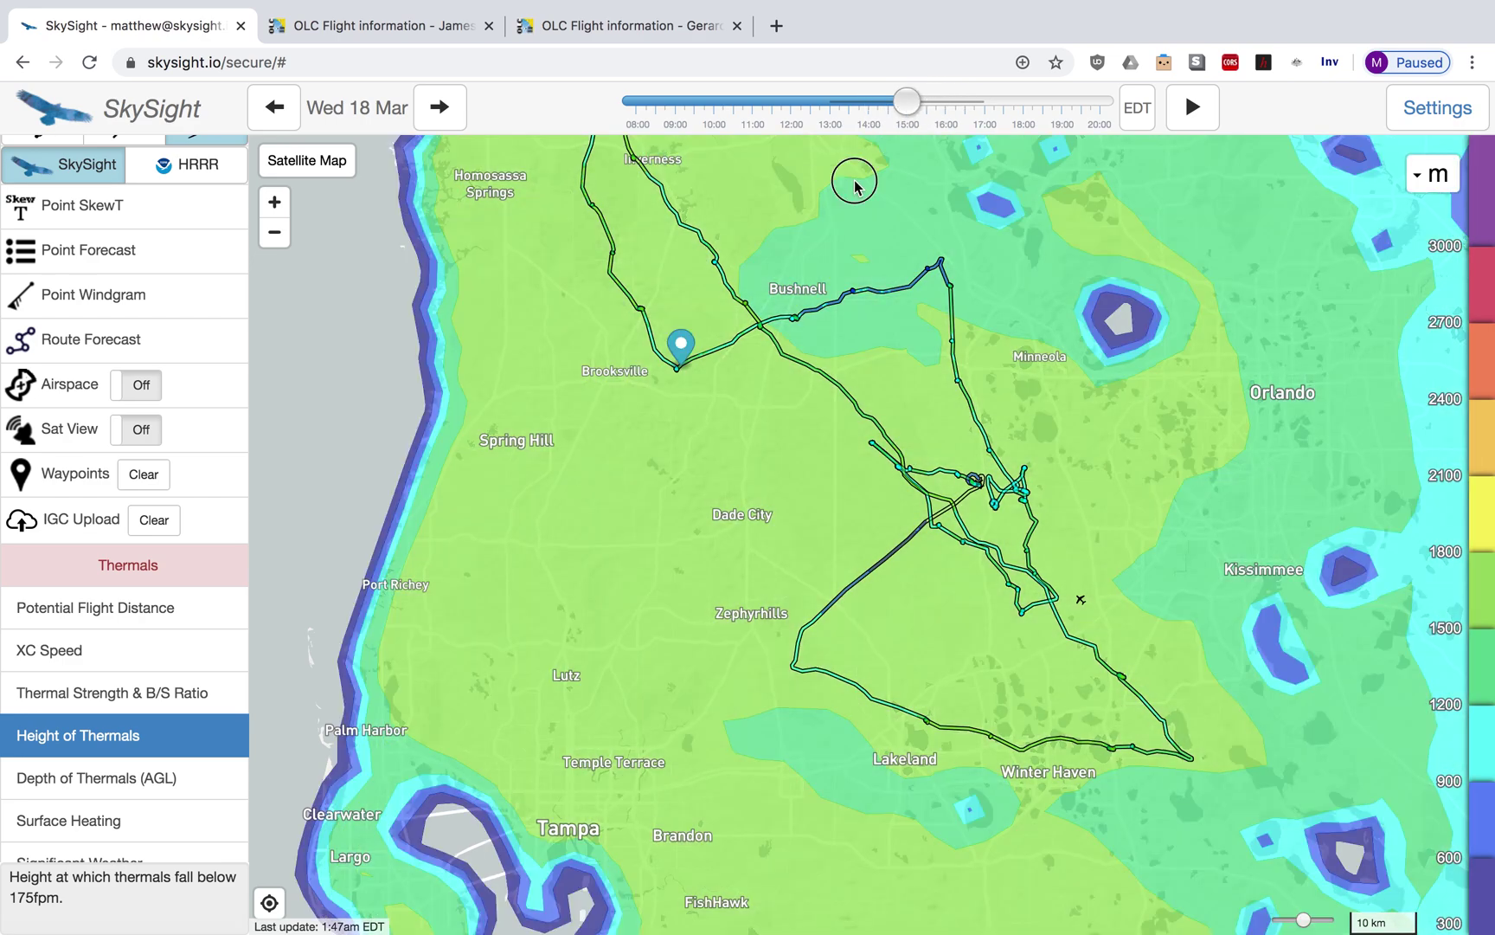
{"action": "left_click_drag", "start_coordinate": [854, 180], "coordinate": [857, 229]}
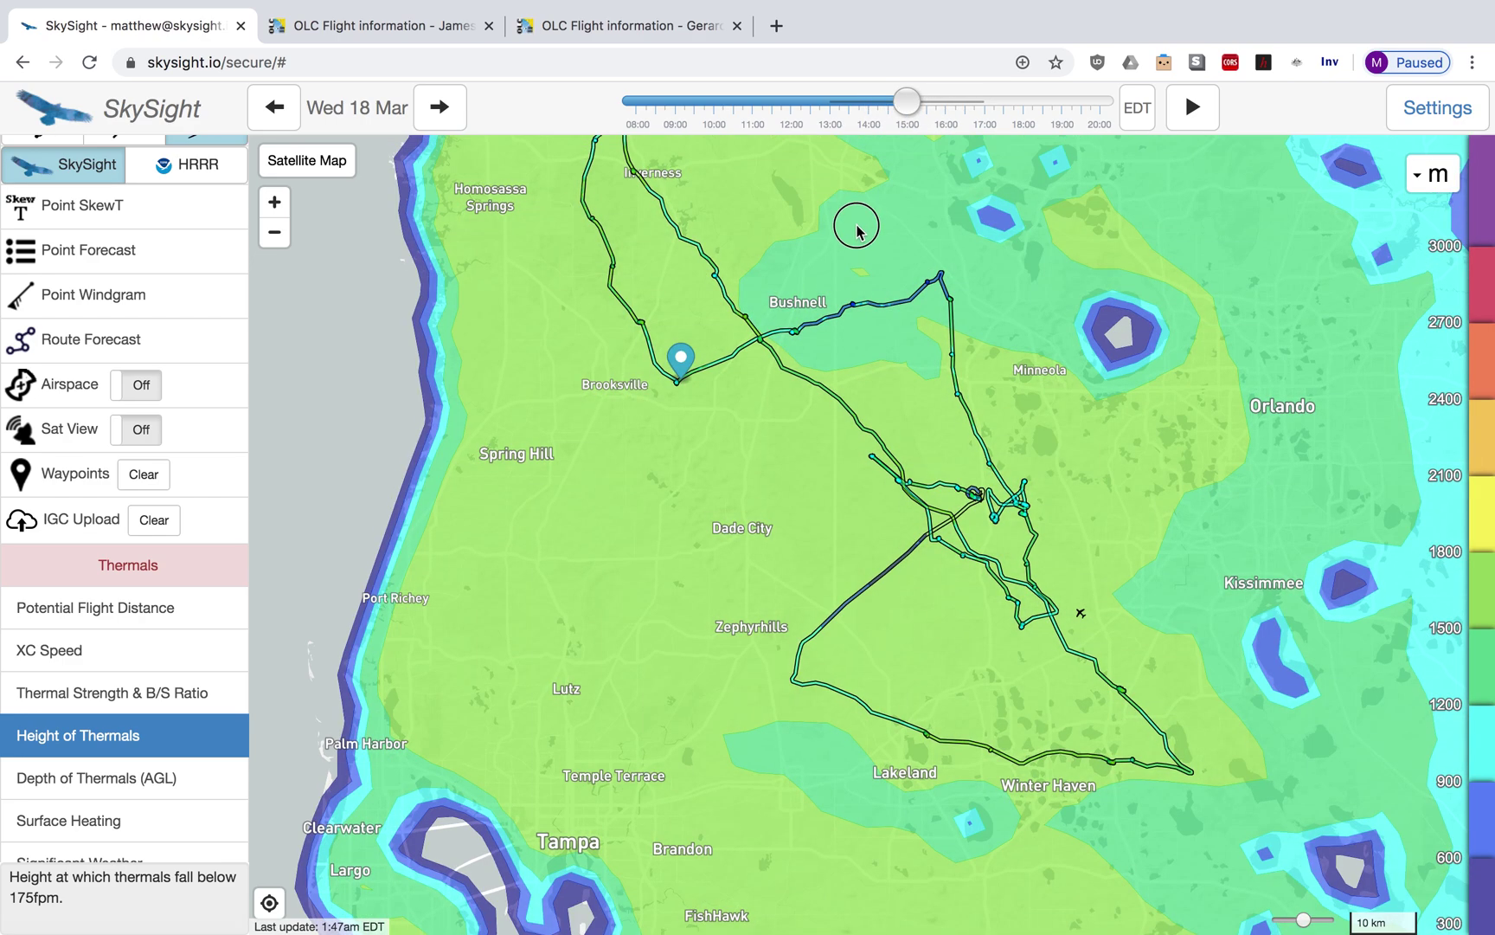
{"action": "mouse_move", "coordinate": [682, 389]}
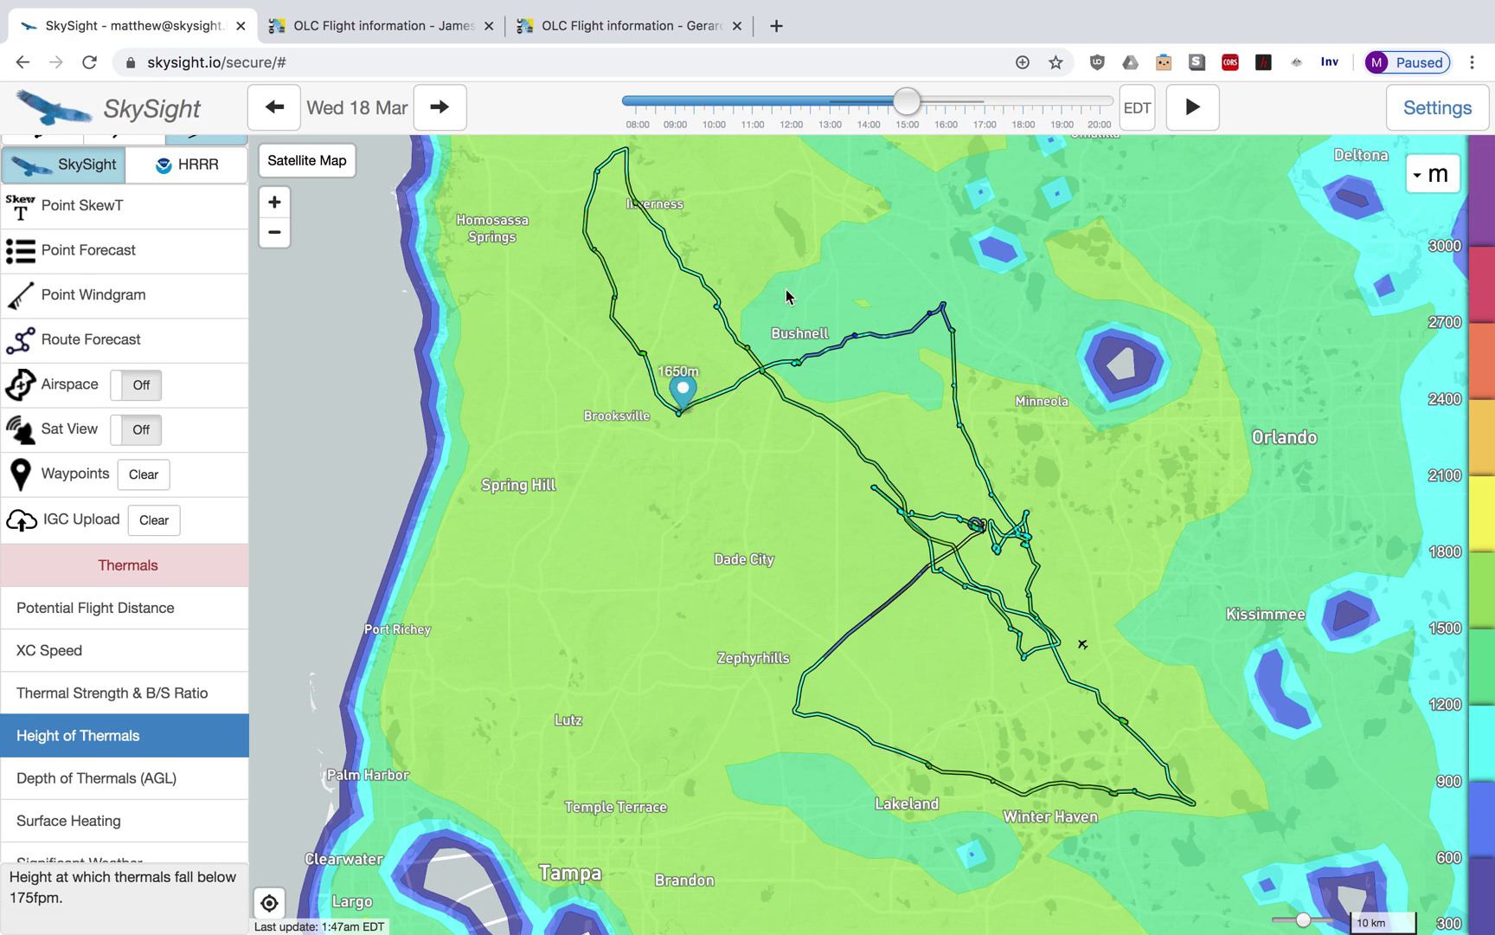
{"action": "left_click_drag", "start_coordinate": [877, 107], "coordinate": [835, 110]}
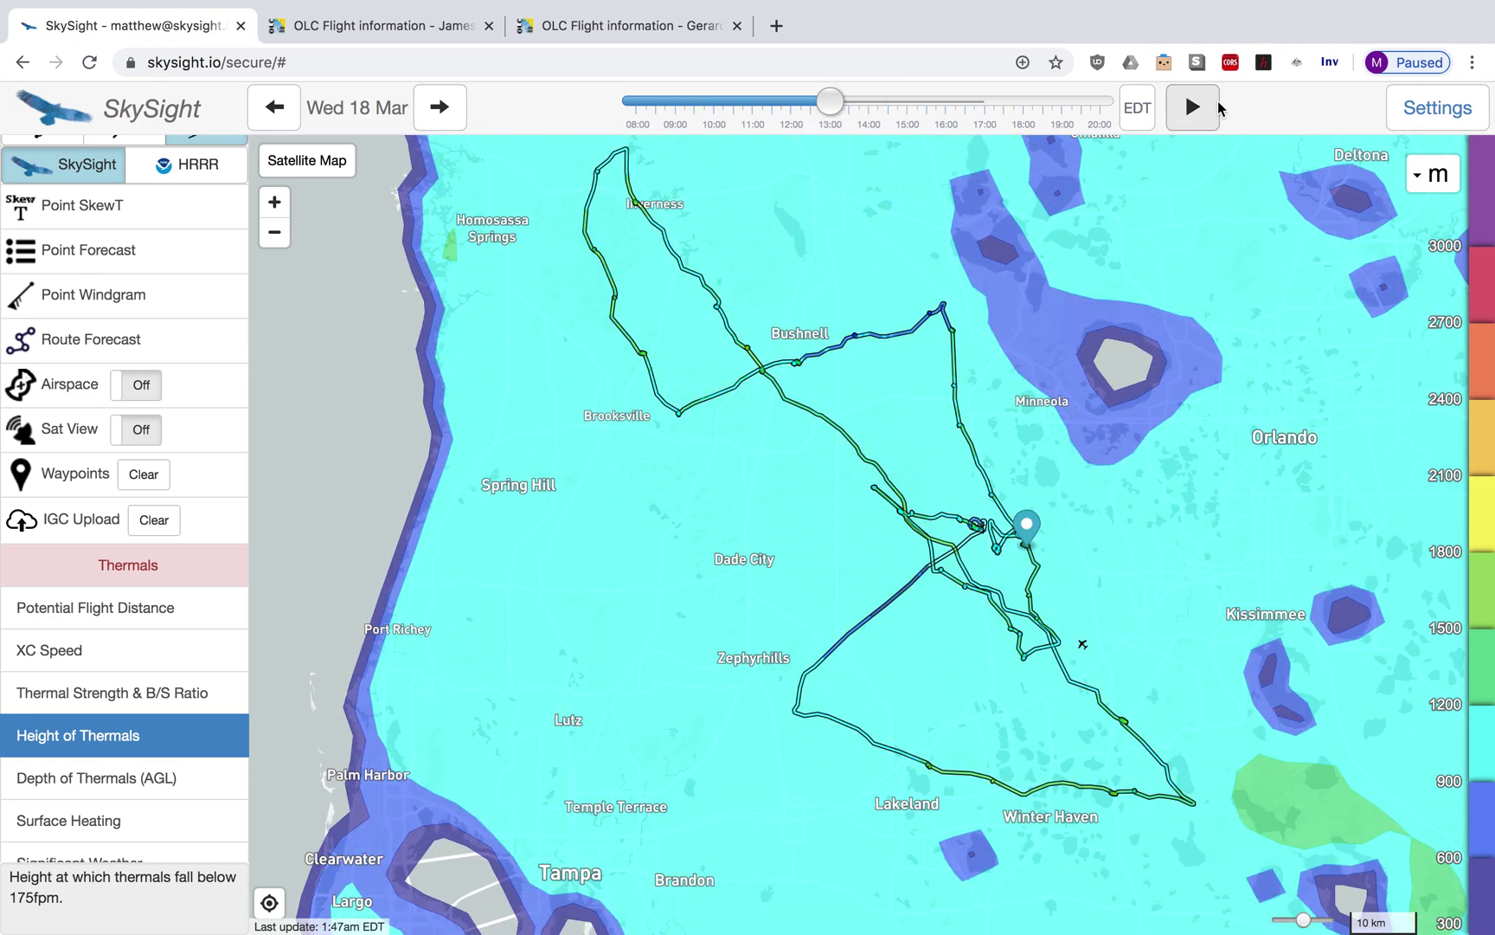
{"action": "left_click", "coordinate": [1206, 109]}
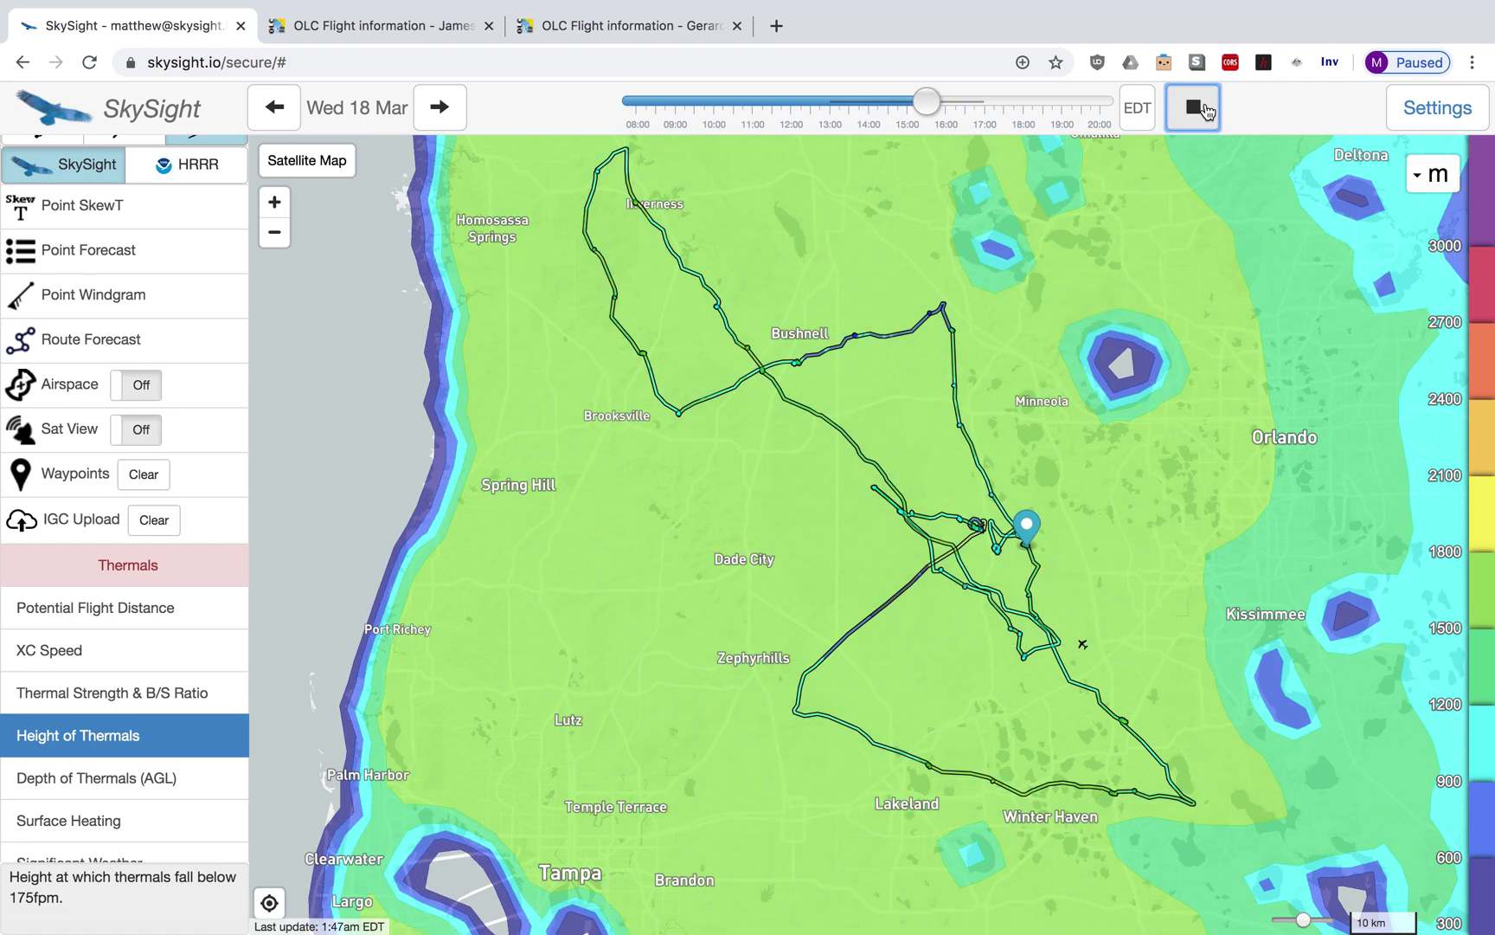
{"action": "left_click_drag", "start_coordinate": [927, 102], "coordinate": [991, 112]}
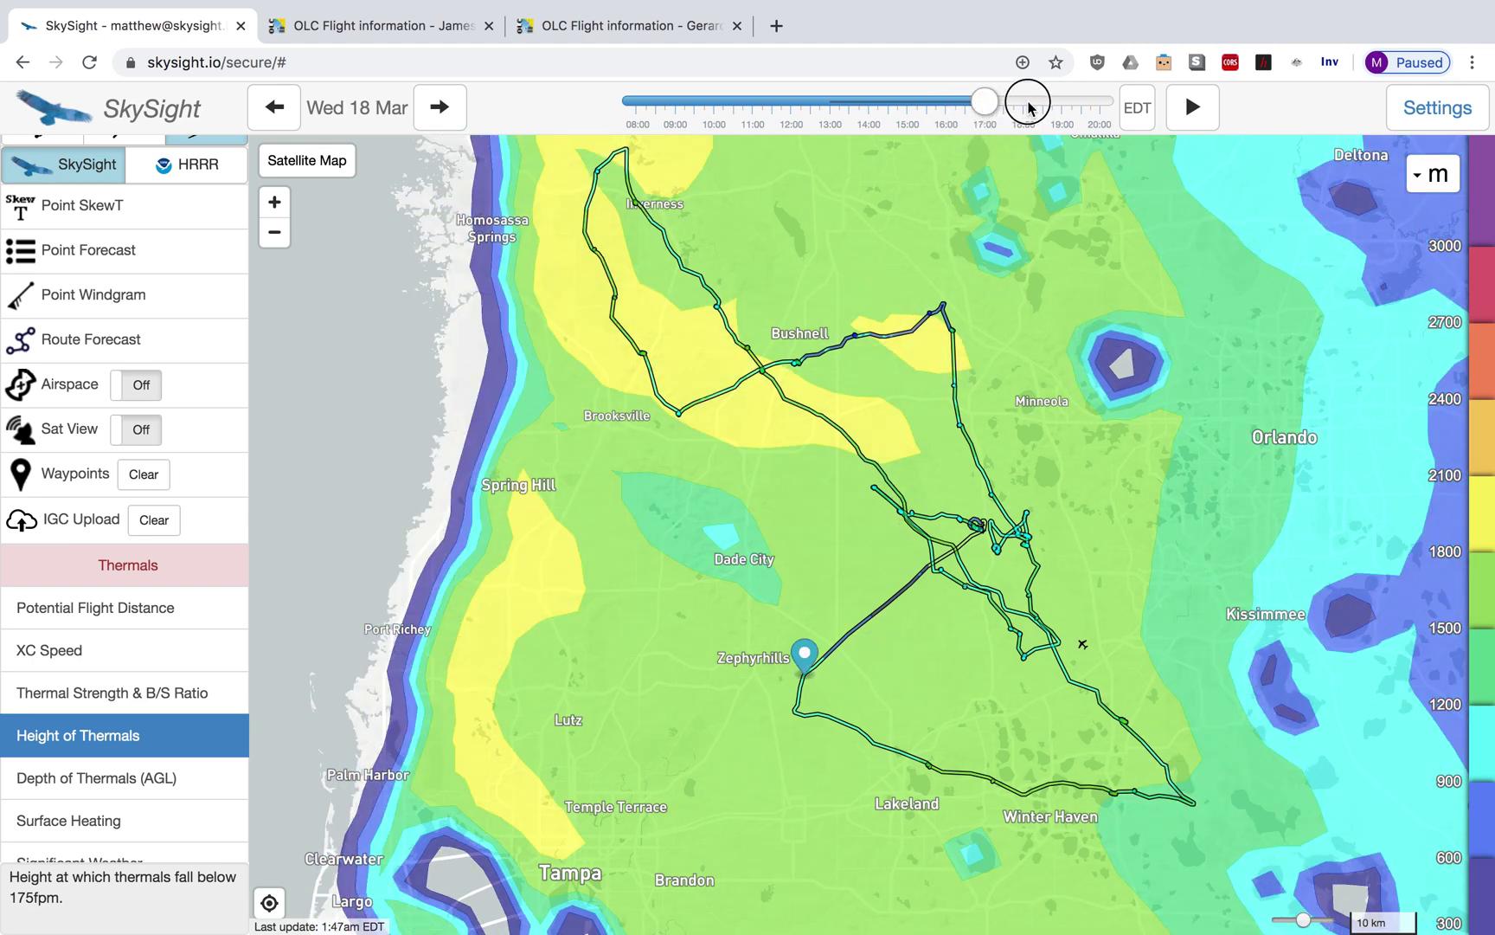
{"action": "left_click_drag", "start_coordinate": [985, 103], "coordinate": [822, 108]}
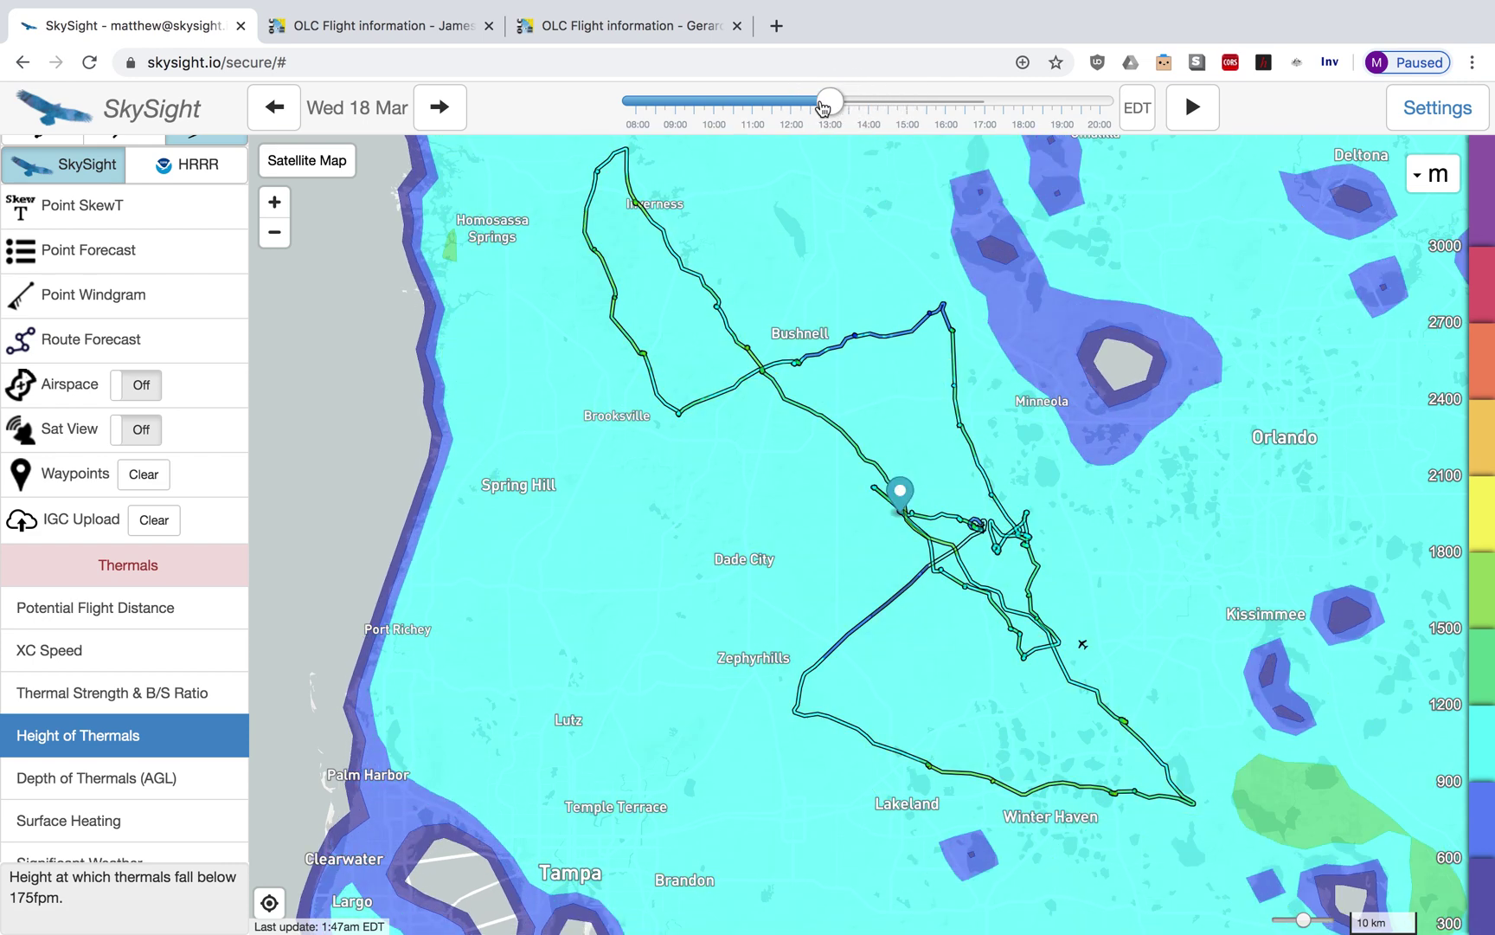
{"action": "left_click_drag", "start_coordinate": [822, 108], "coordinate": [950, 124]}
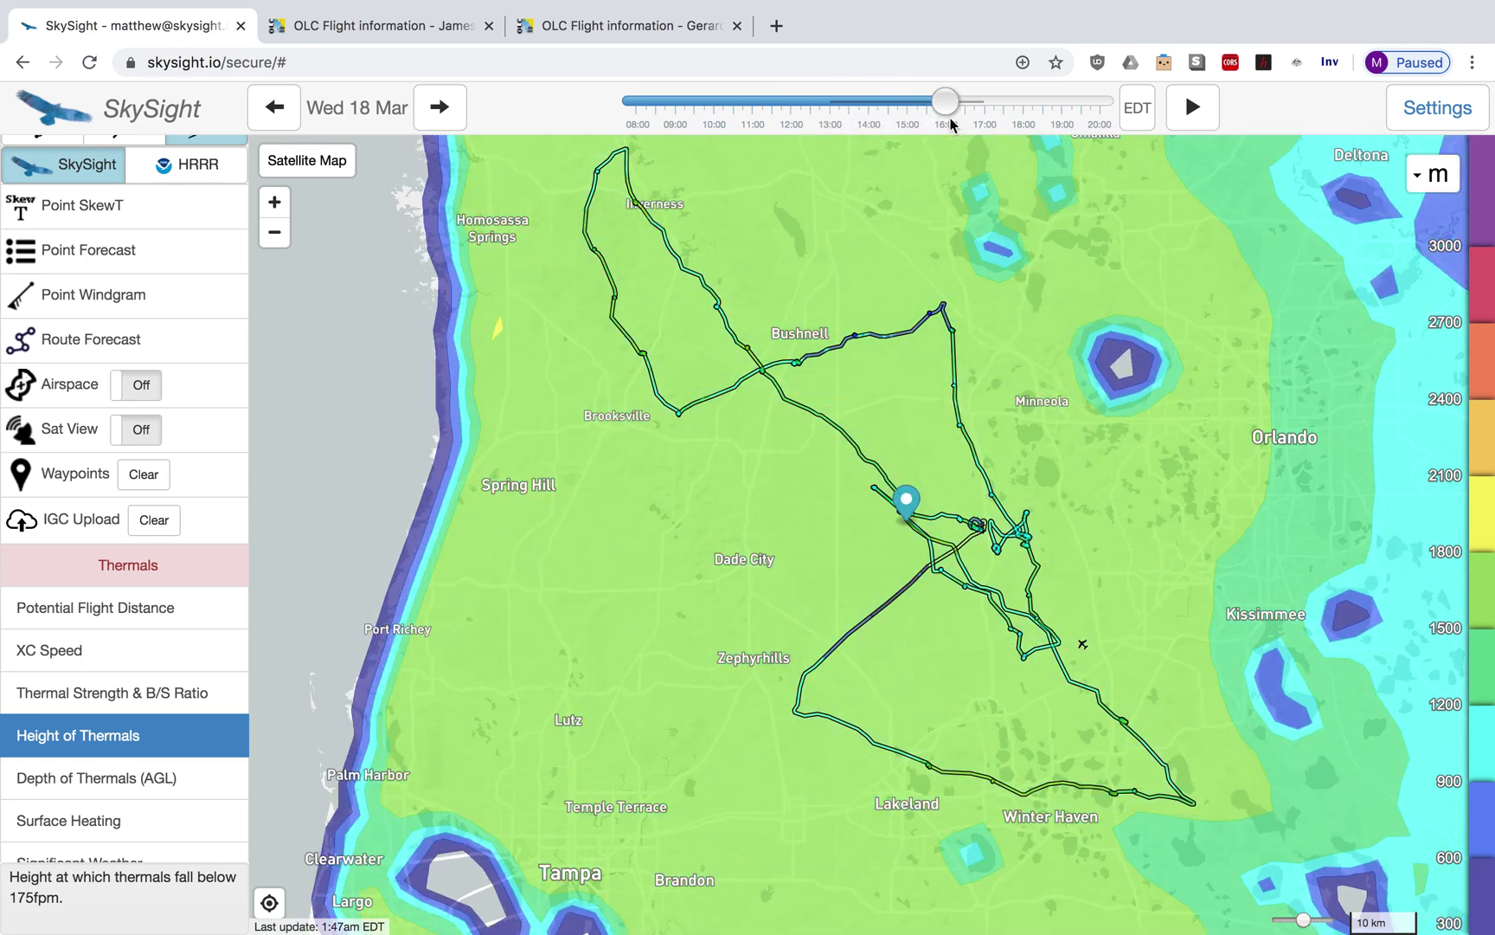
Step: Zoom out and pan until the whole track, Tampa and Orlando are visible
{"action": "left_click_drag", "start_coordinate": [1144, 540], "coordinate": [1134, 483]}
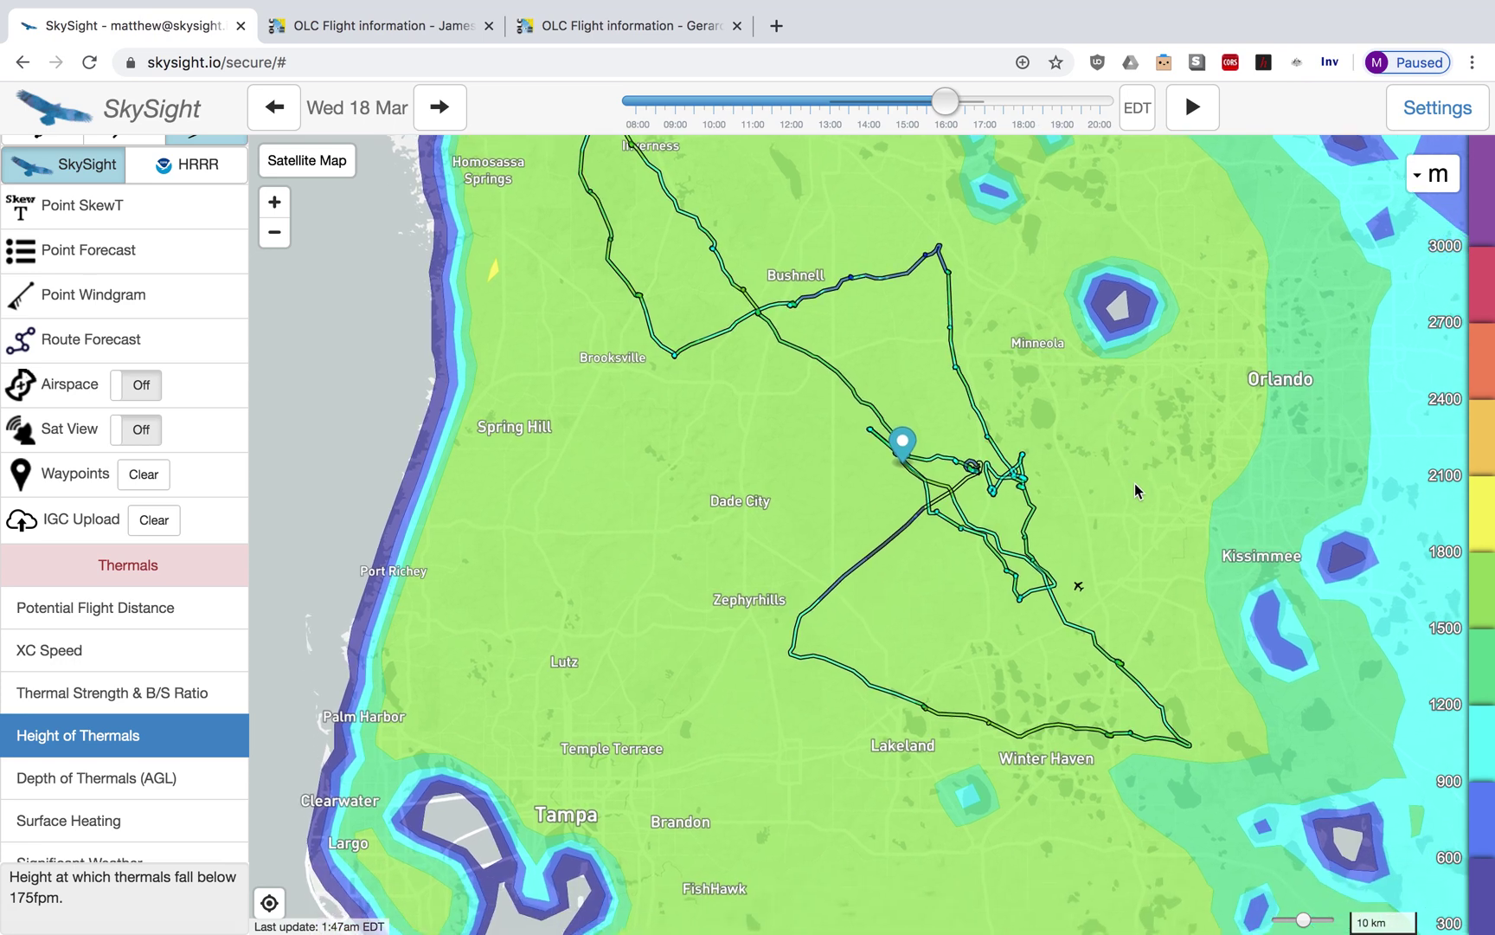
{"action": "scroll", "coordinate": [821, 250], "scroll_direction": "up", "scroll_amount": 2}
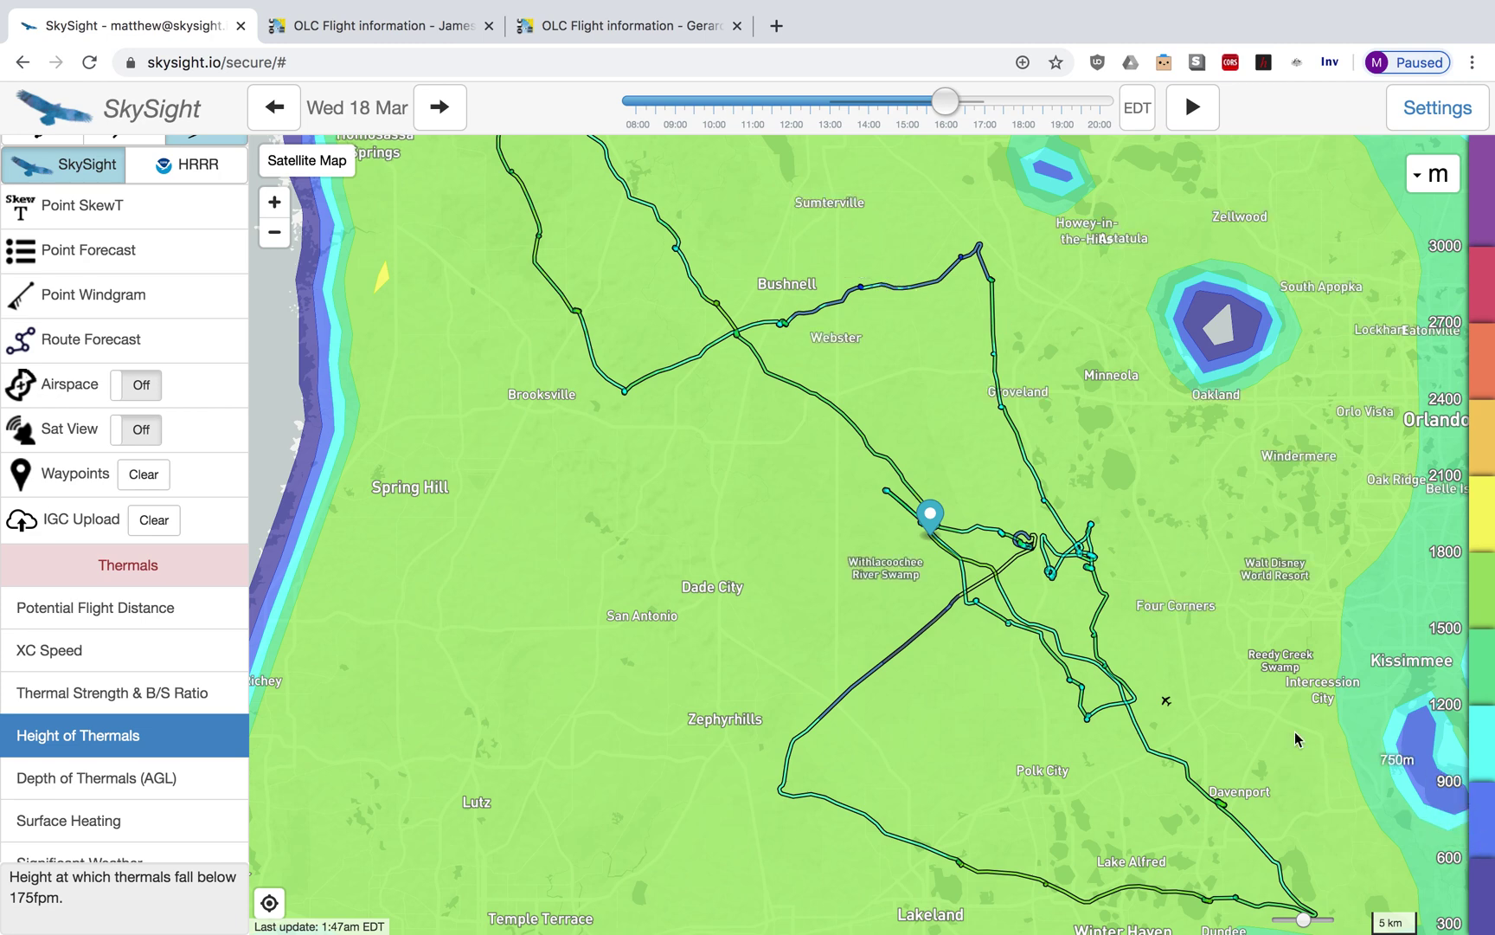
{"action": "left_click_drag", "start_coordinate": [1081, 791], "coordinate": [1004, 604]}
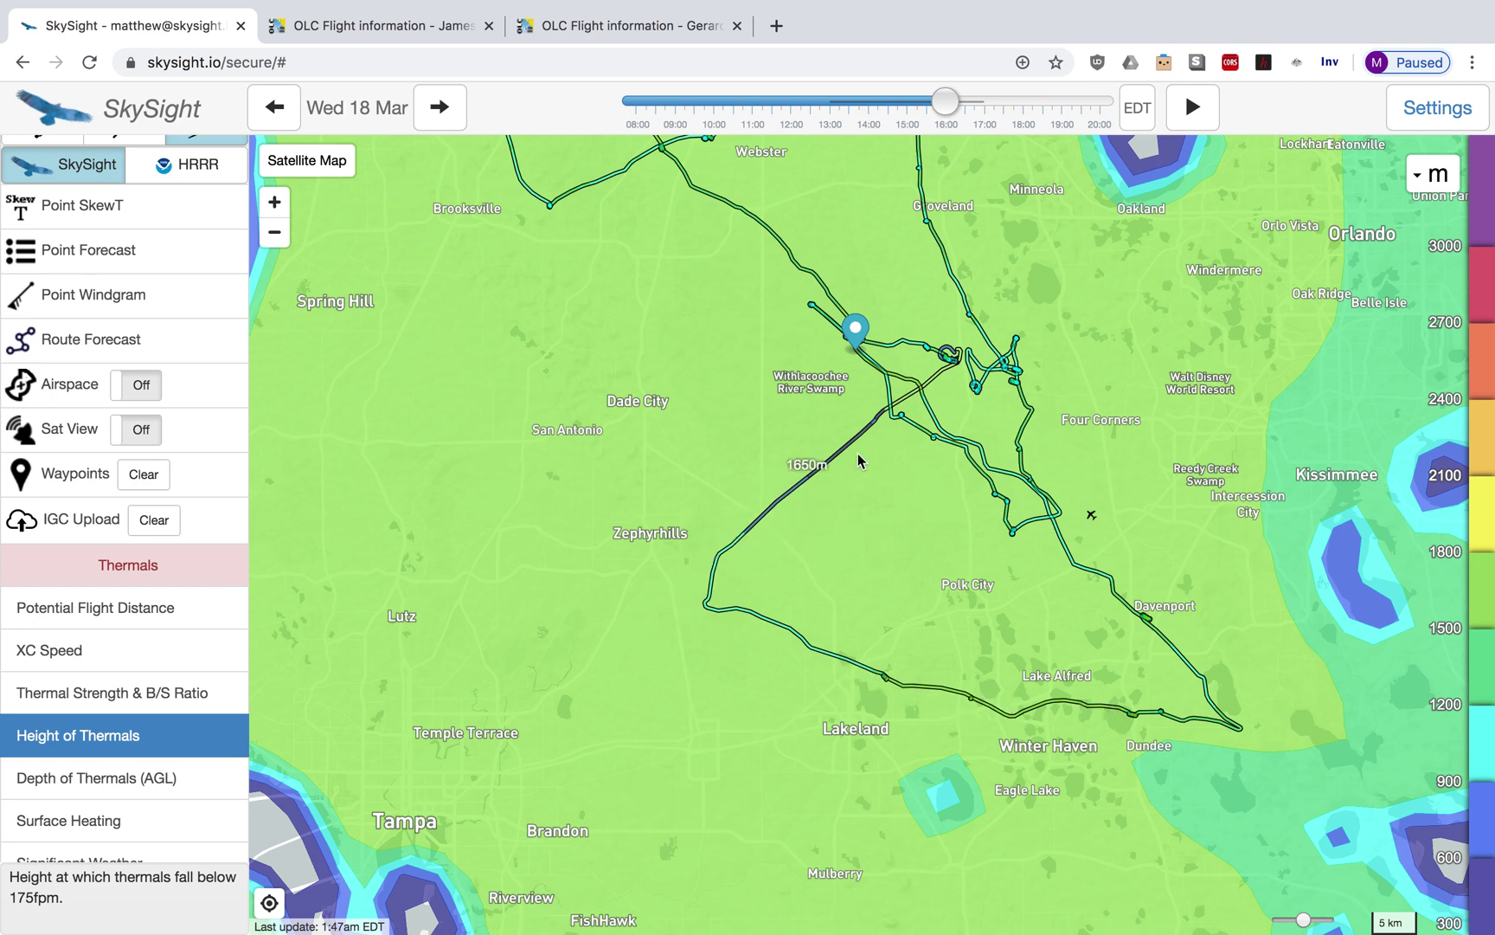
{"action": "left_click_drag", "start_coordinate": [926, 315], "coordinate": [1048, 595]}
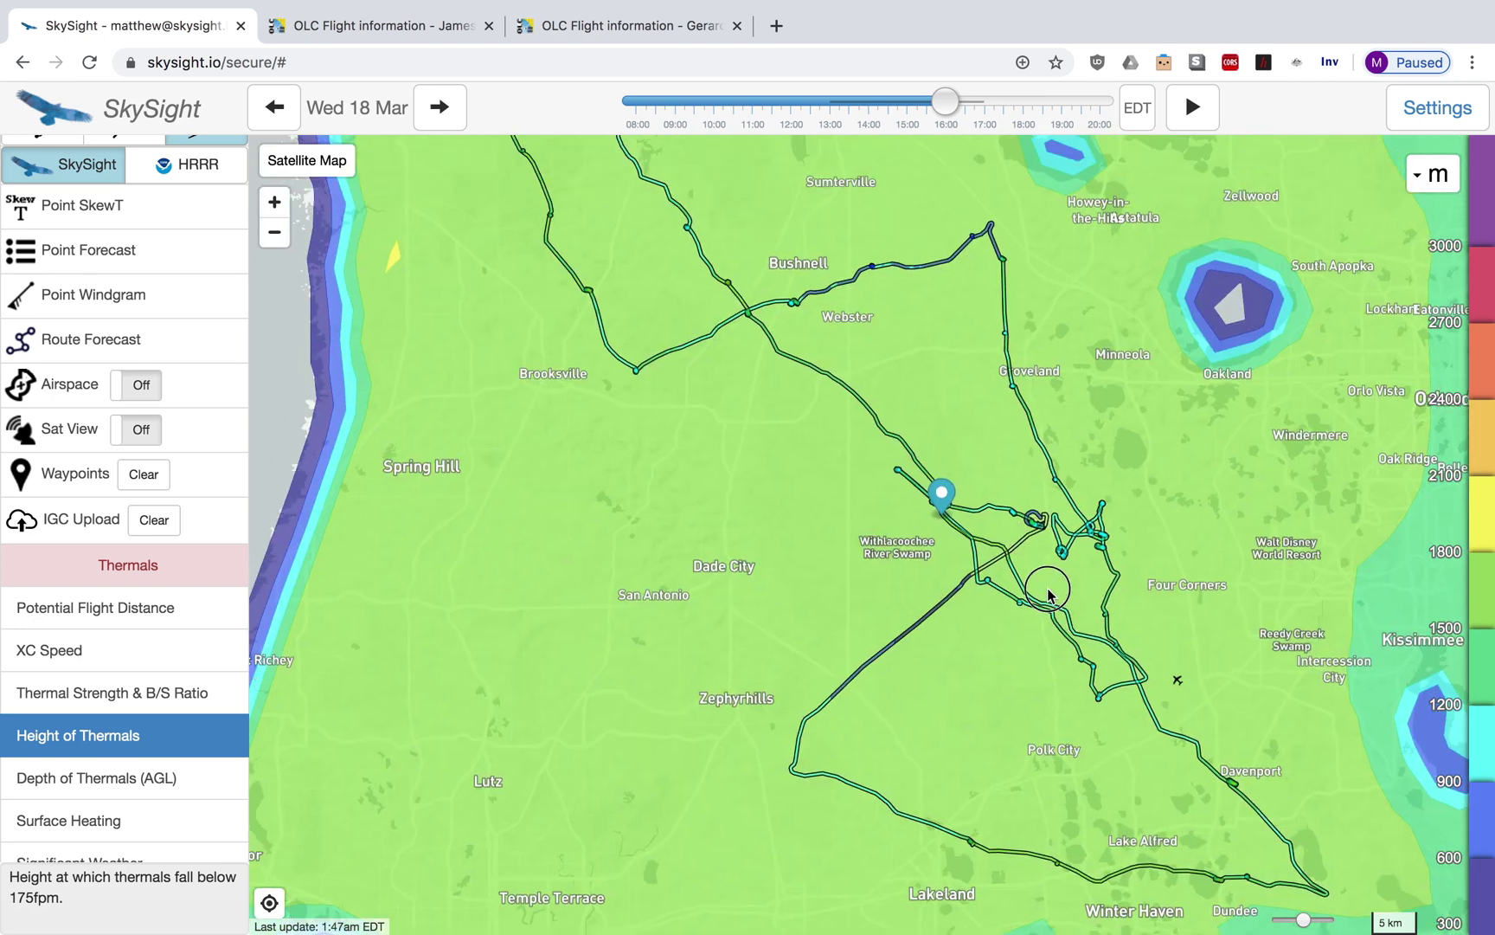
{"action": "scroll", "coordinate": [1049, 596], "scroll_direction": "down", "scroll_amount": 2}
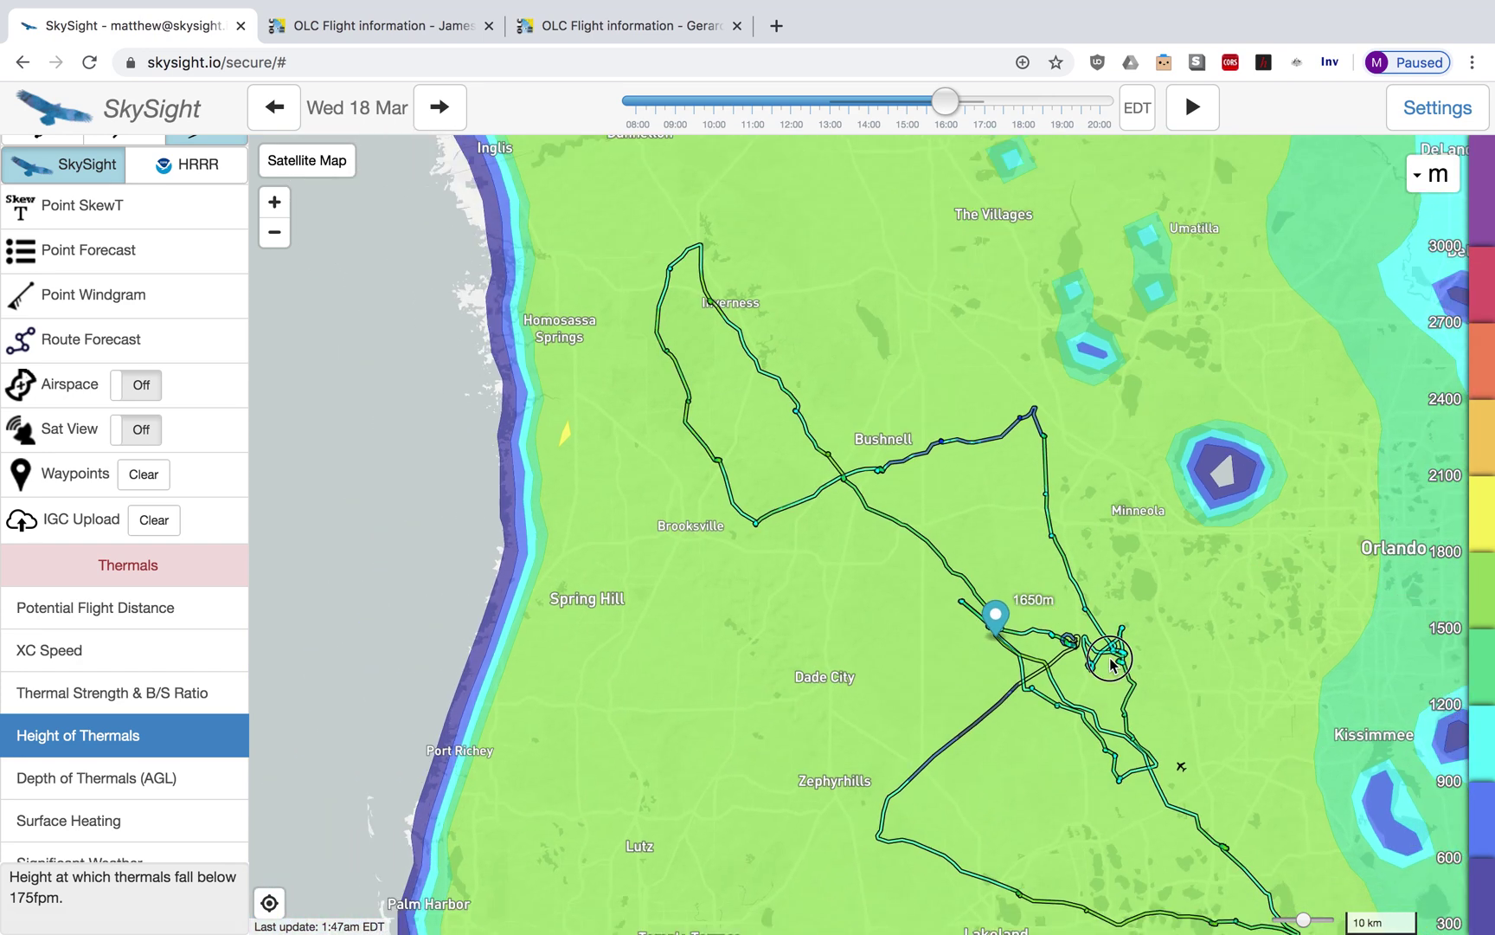
{"action": "left_click_drag", "start_coordinate": [1038, 561], "coordinate": [925, 491]}
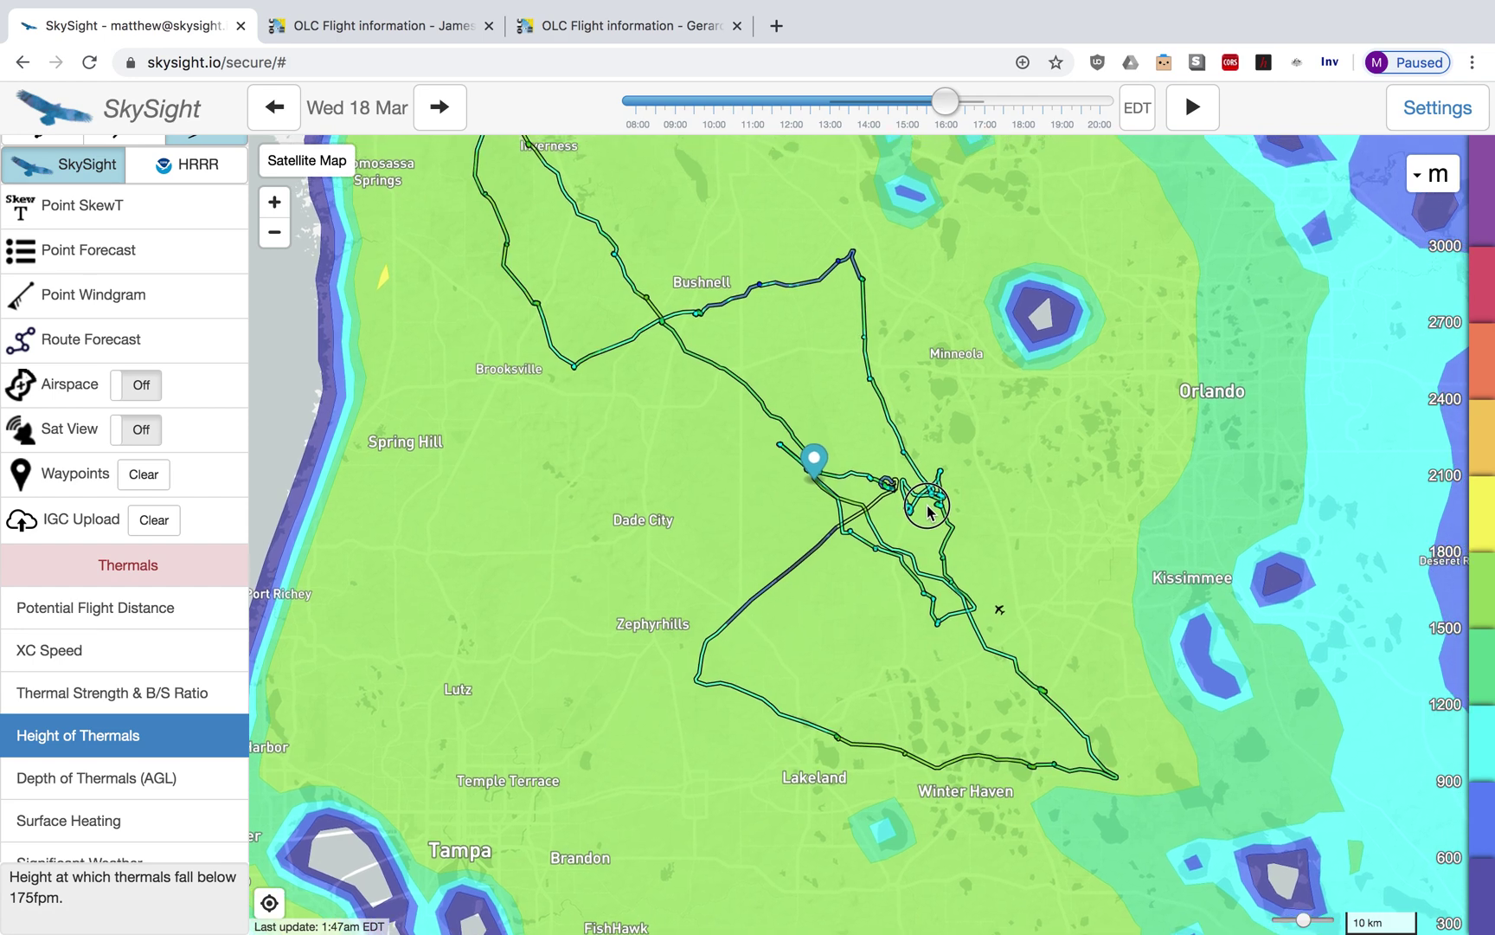
Step: Show the Vertical Velocity 4km/13kft forecast layer
{"action": "scroll", "coordinate": [143, 537], "scroll_direction": "down", "scroll_amount": 15}
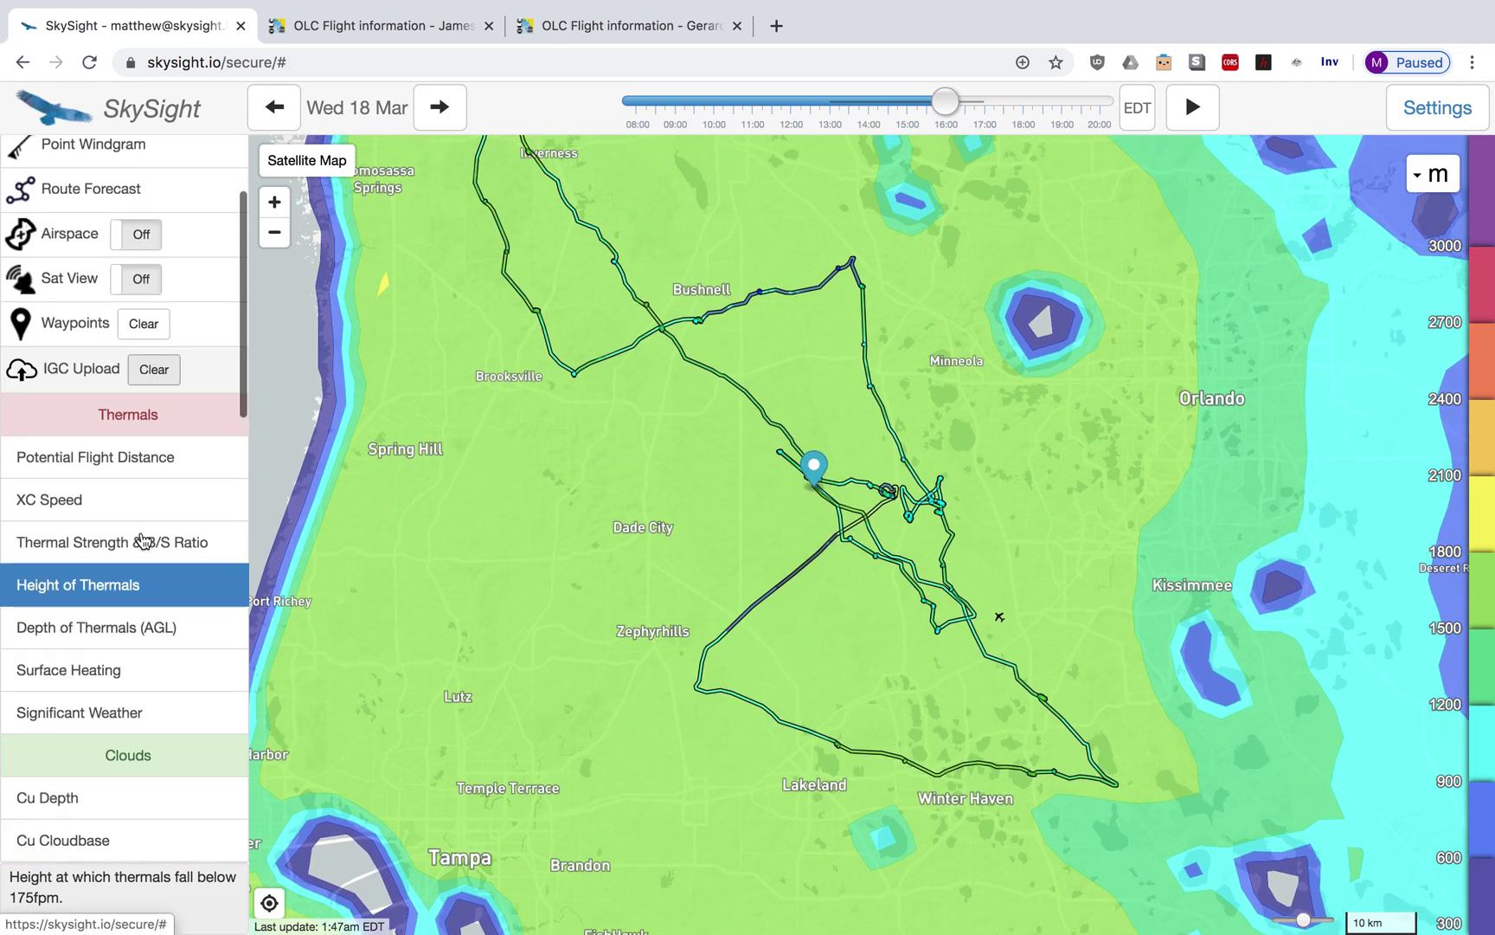
{"action": "scroll", "coordinate": [144, 540], "scroll_direction": "down", "scroll_amount": 4}
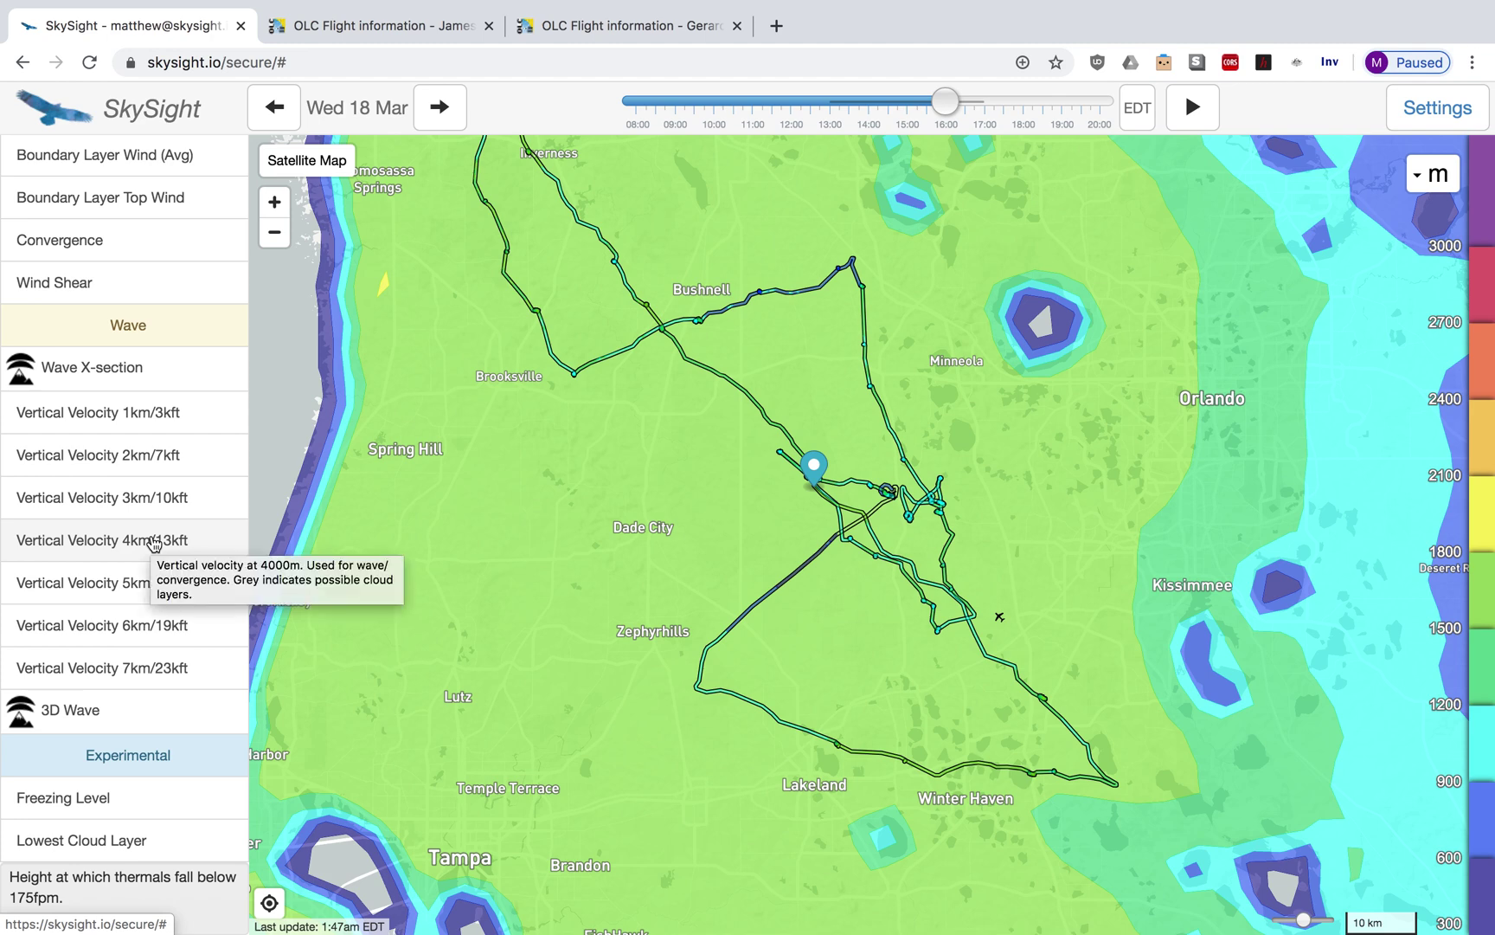
{"action": "left_click", "coordinate": [173, 540]}
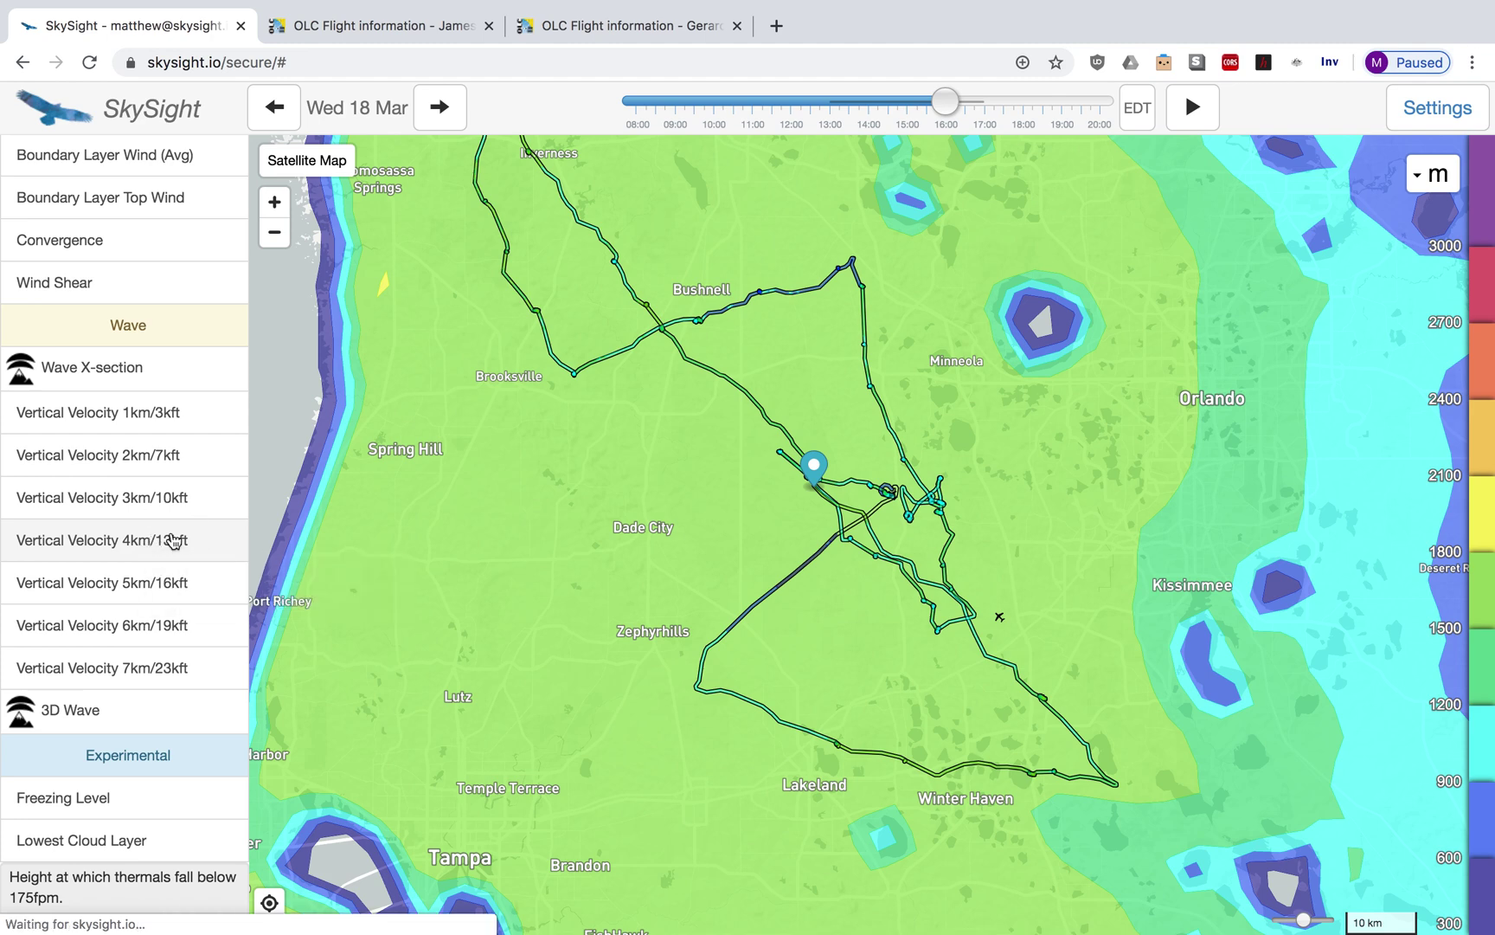
Step: Set the forecast region to Europe and move to the second OLC flight page
{"action": "left_click", "coordinate": [1432, 107]}
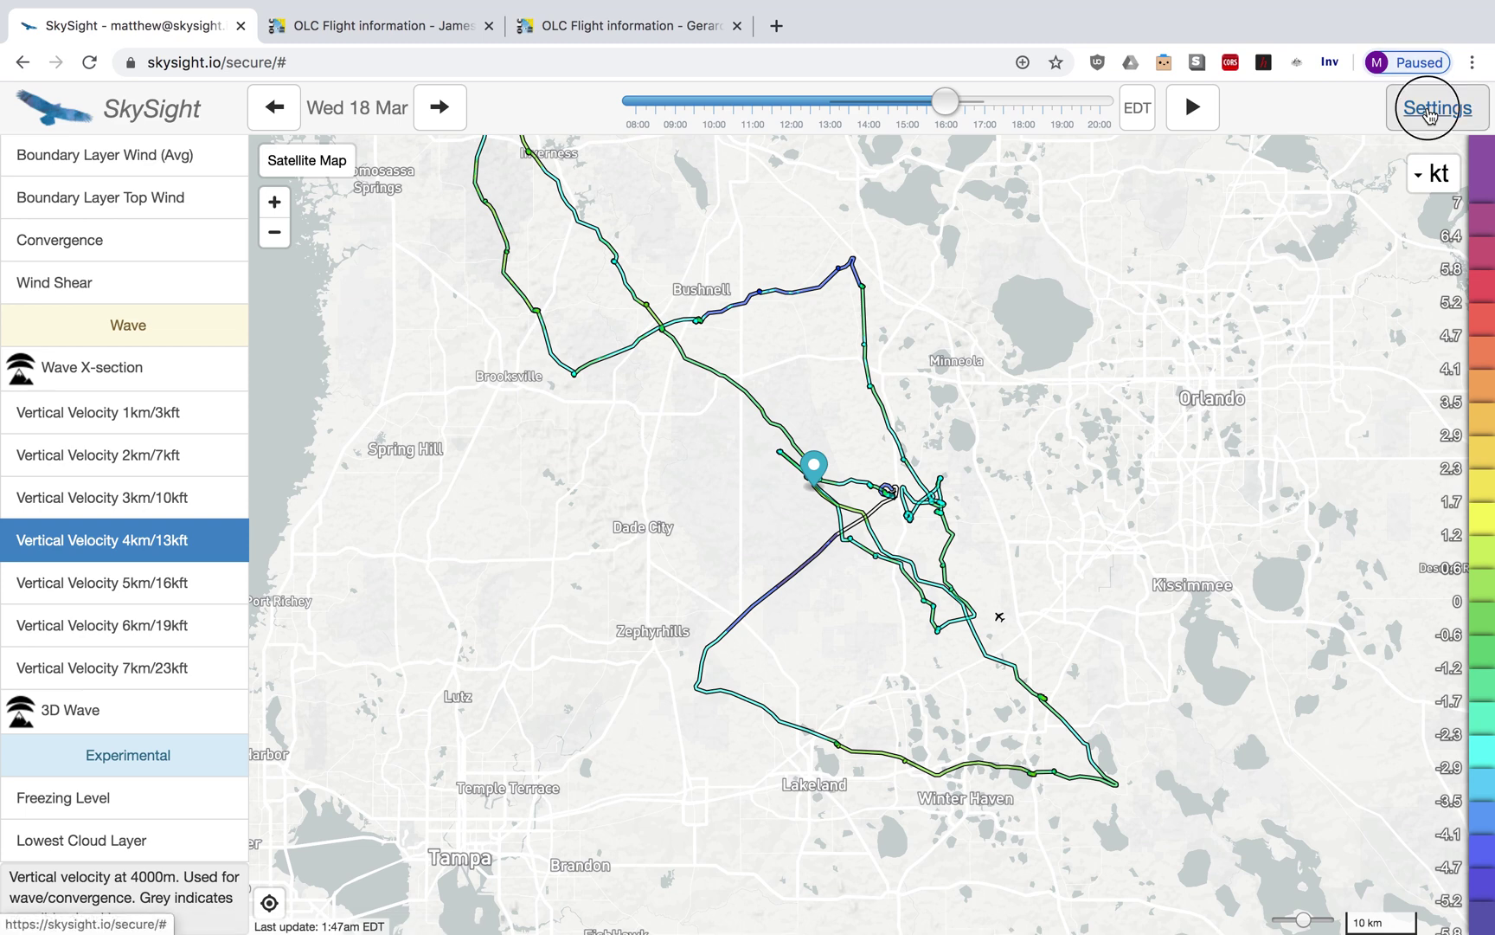
{"action": "left_click", "coordinate": [1376, 260]}
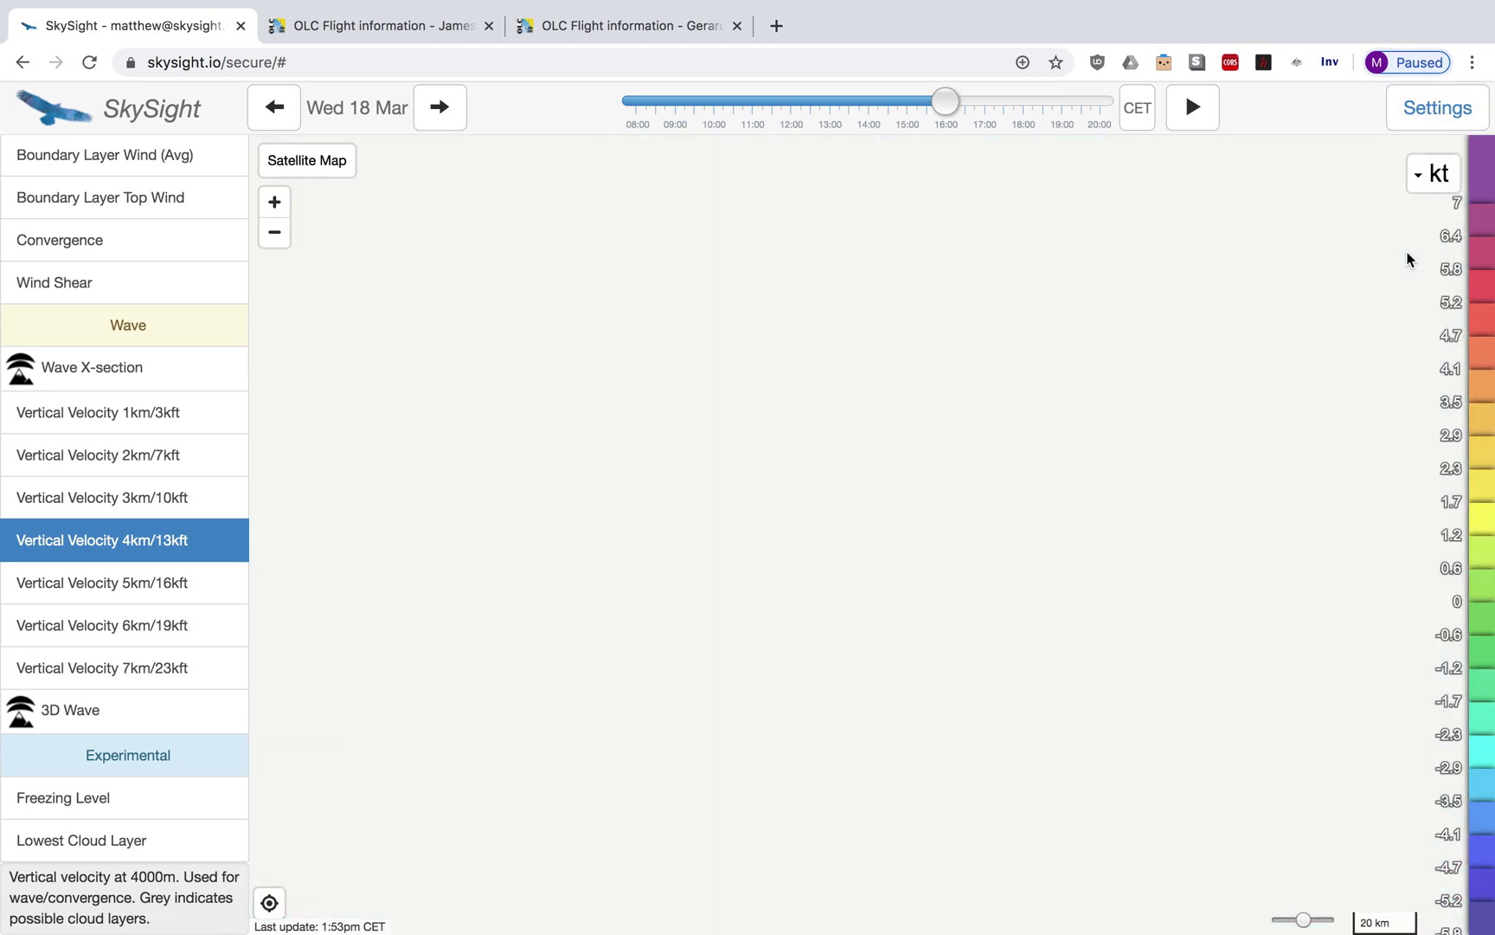
{"action": "left_click", "coordinate": [615, 33]}
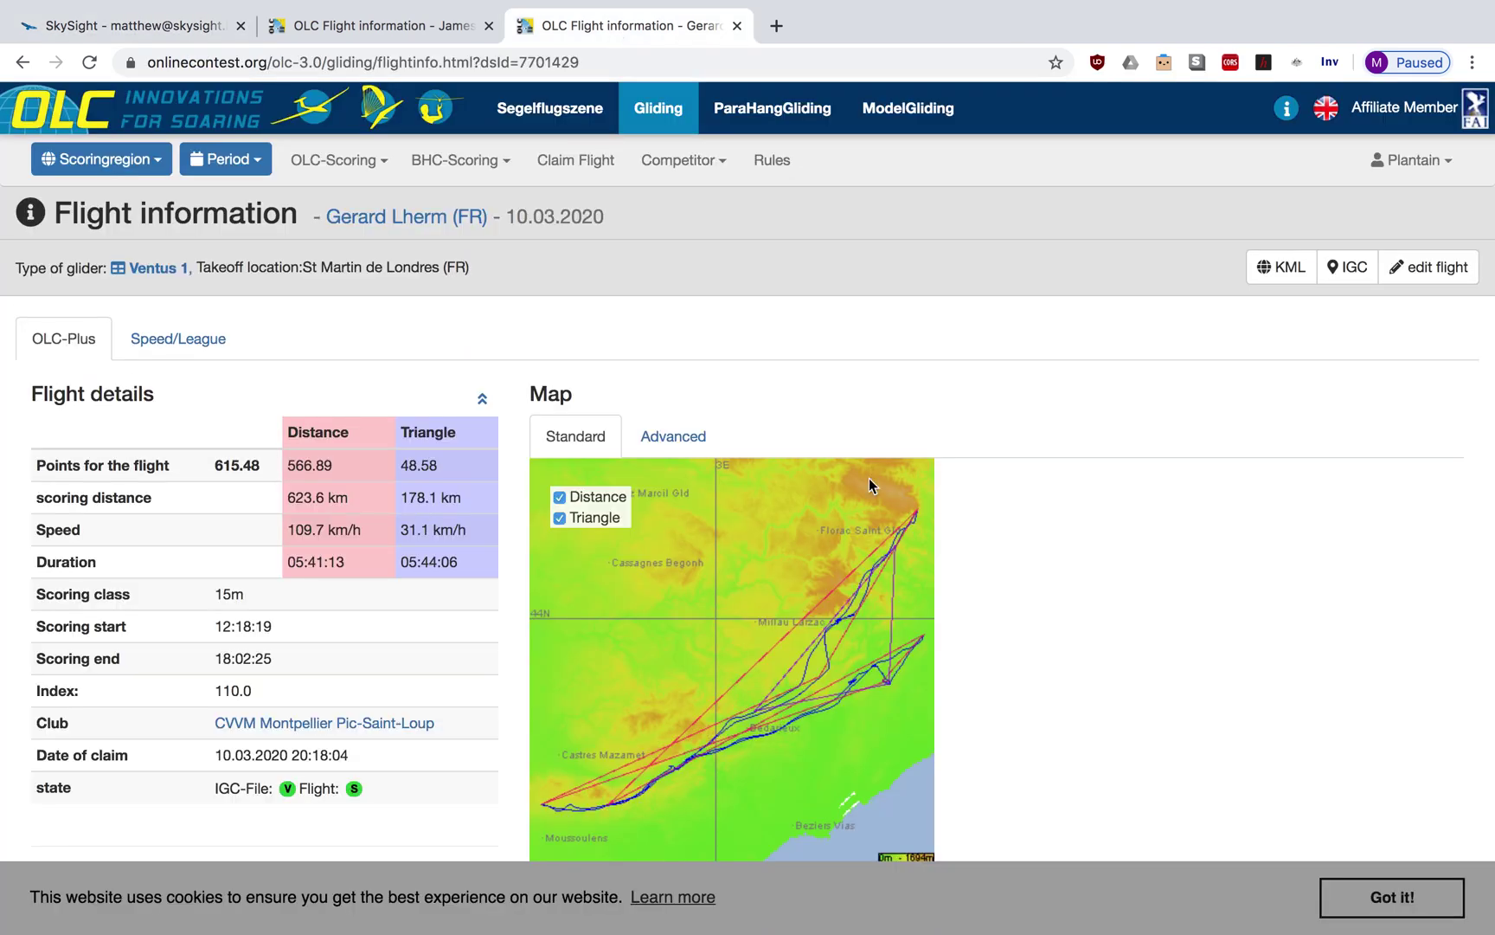
Step: Download the 10.03.2020 flight's IGC file 03av2o11.igc, then return to SkySight
{"action": "scroll", "coordinate": [868, 478], "scroll_direction": "down", "scroll_amount": 5}
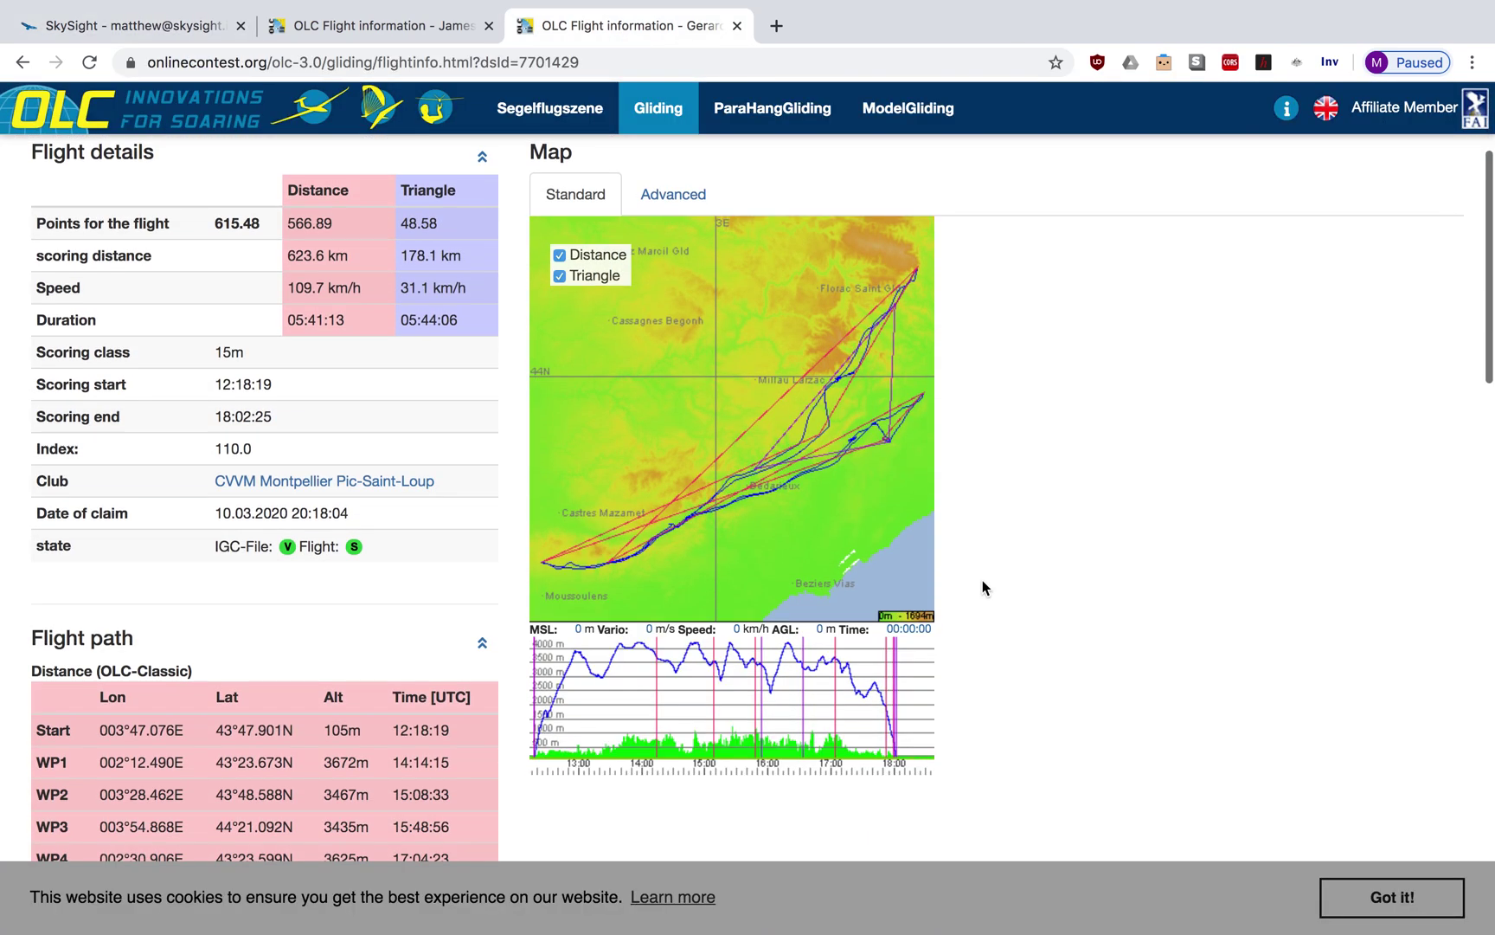
{"action": "scroll", "coordinate": [982, 579], "scroll_direction": "down", "scroll_amount": 1}
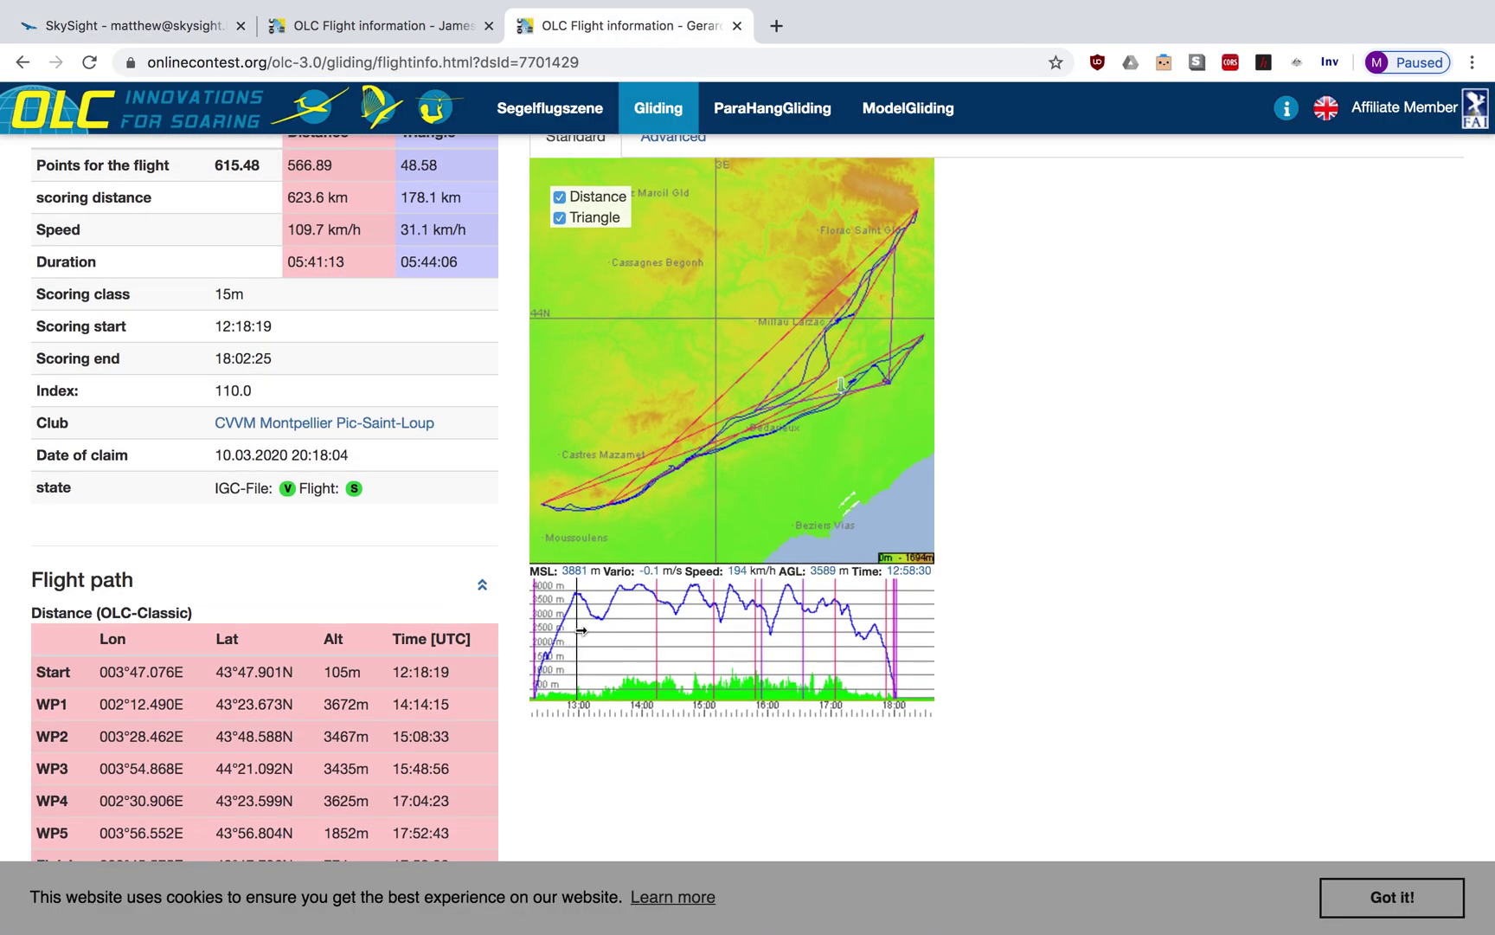
{"action": "scroll", "coordinate": [1158, 578], "scroll_direction": "up", "scroll_amount": 2}
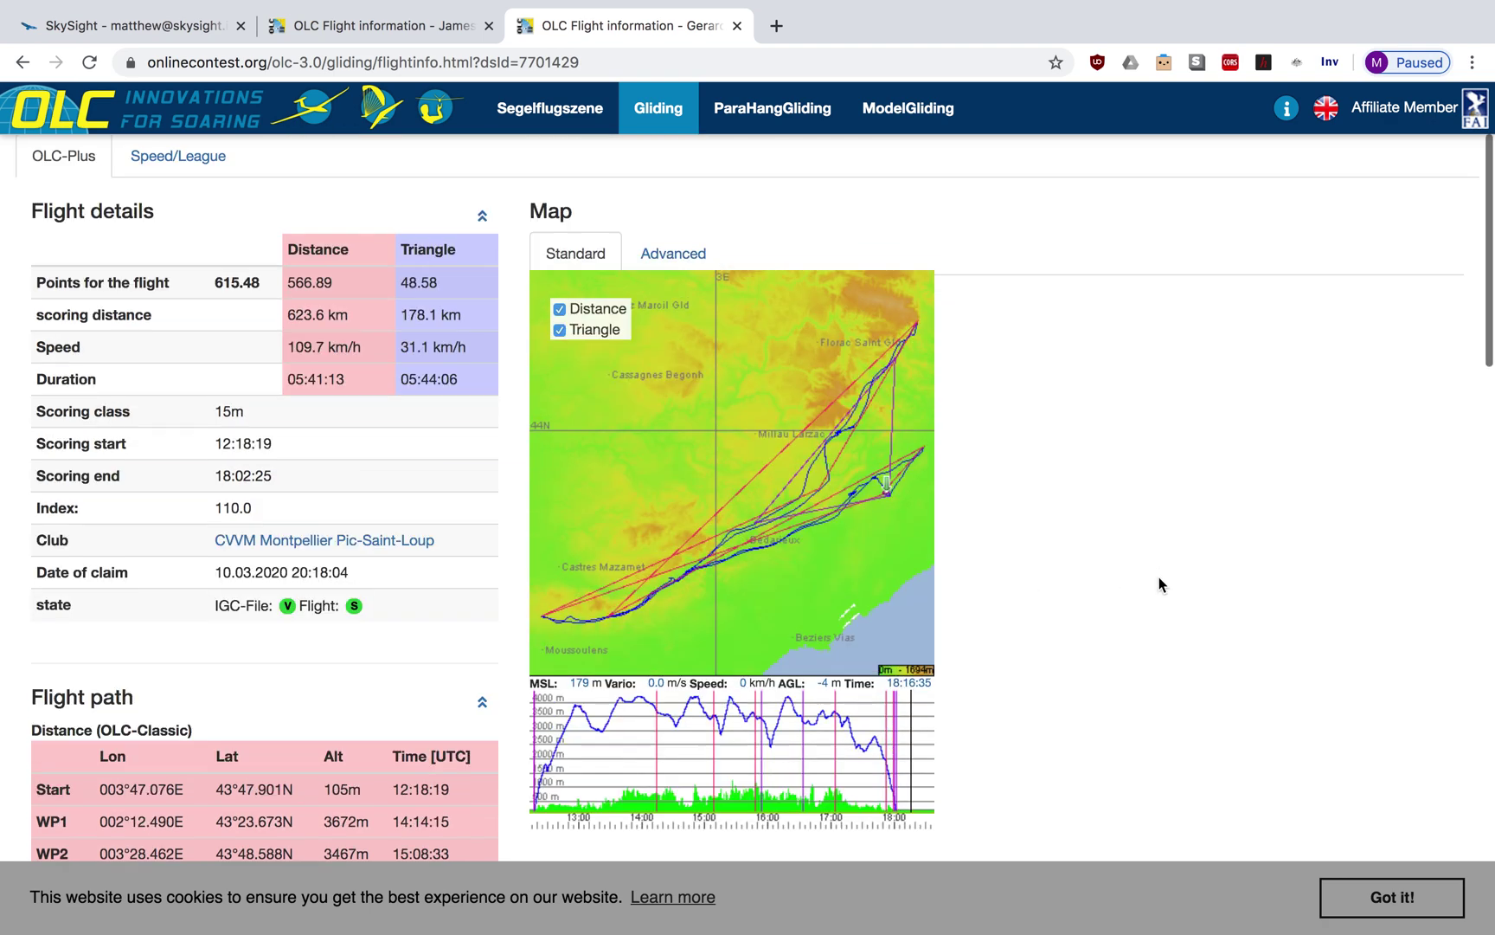
{"action": "scroll", "coordinate": [1158, 576], "scroll_direction": "up", "scroll_amount": 3}
{"action": "left_click", "coordinate": [1347, 267]}
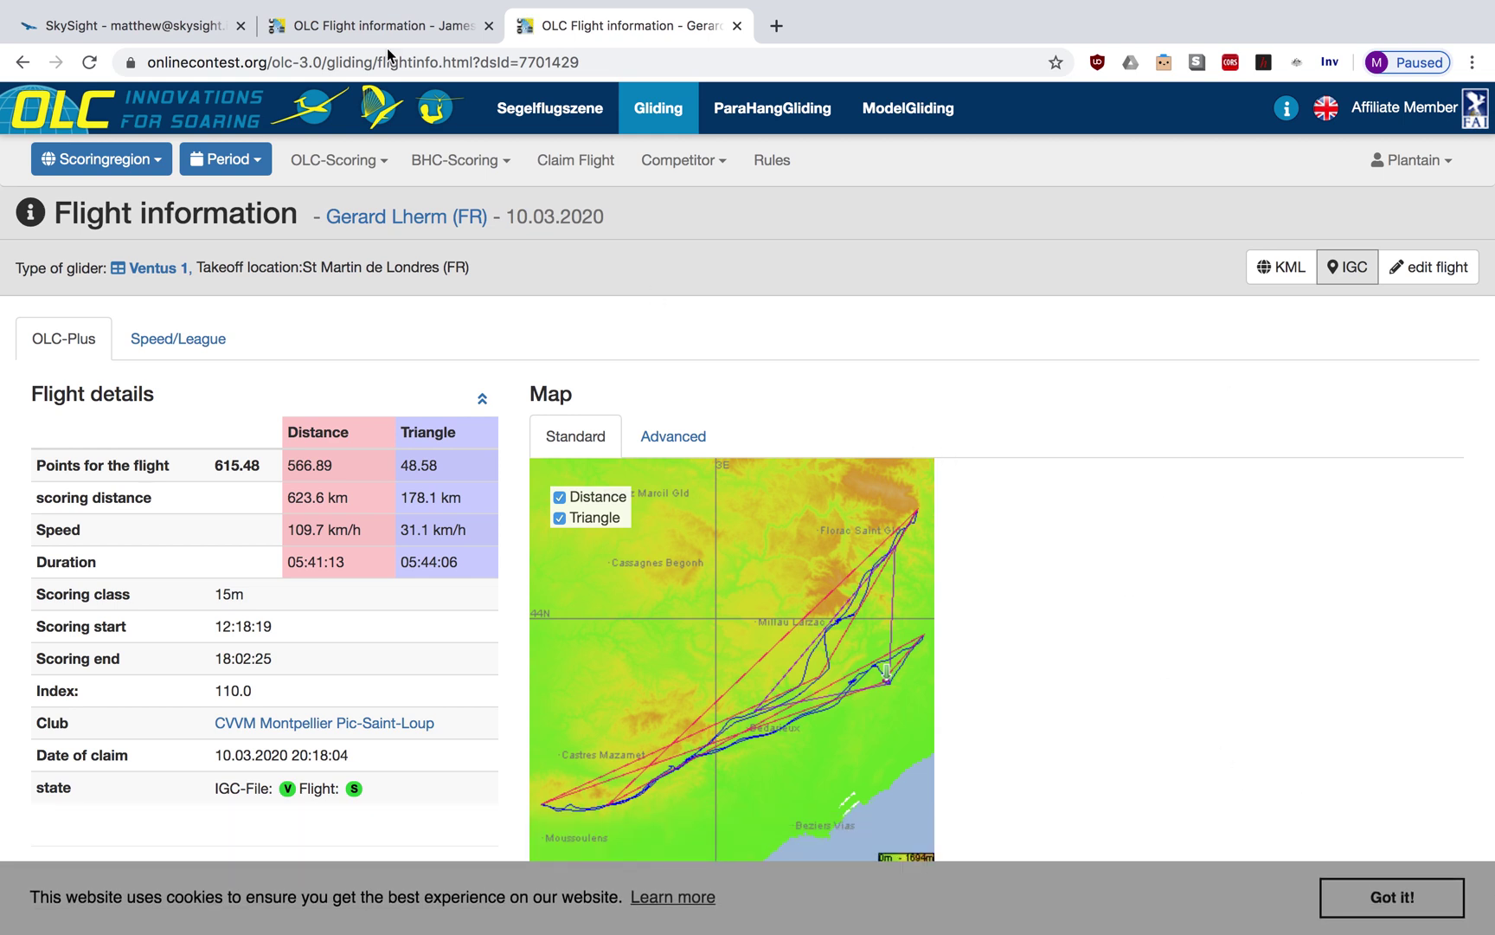
{"action": "left_click", "coordinate": [158, 36]}
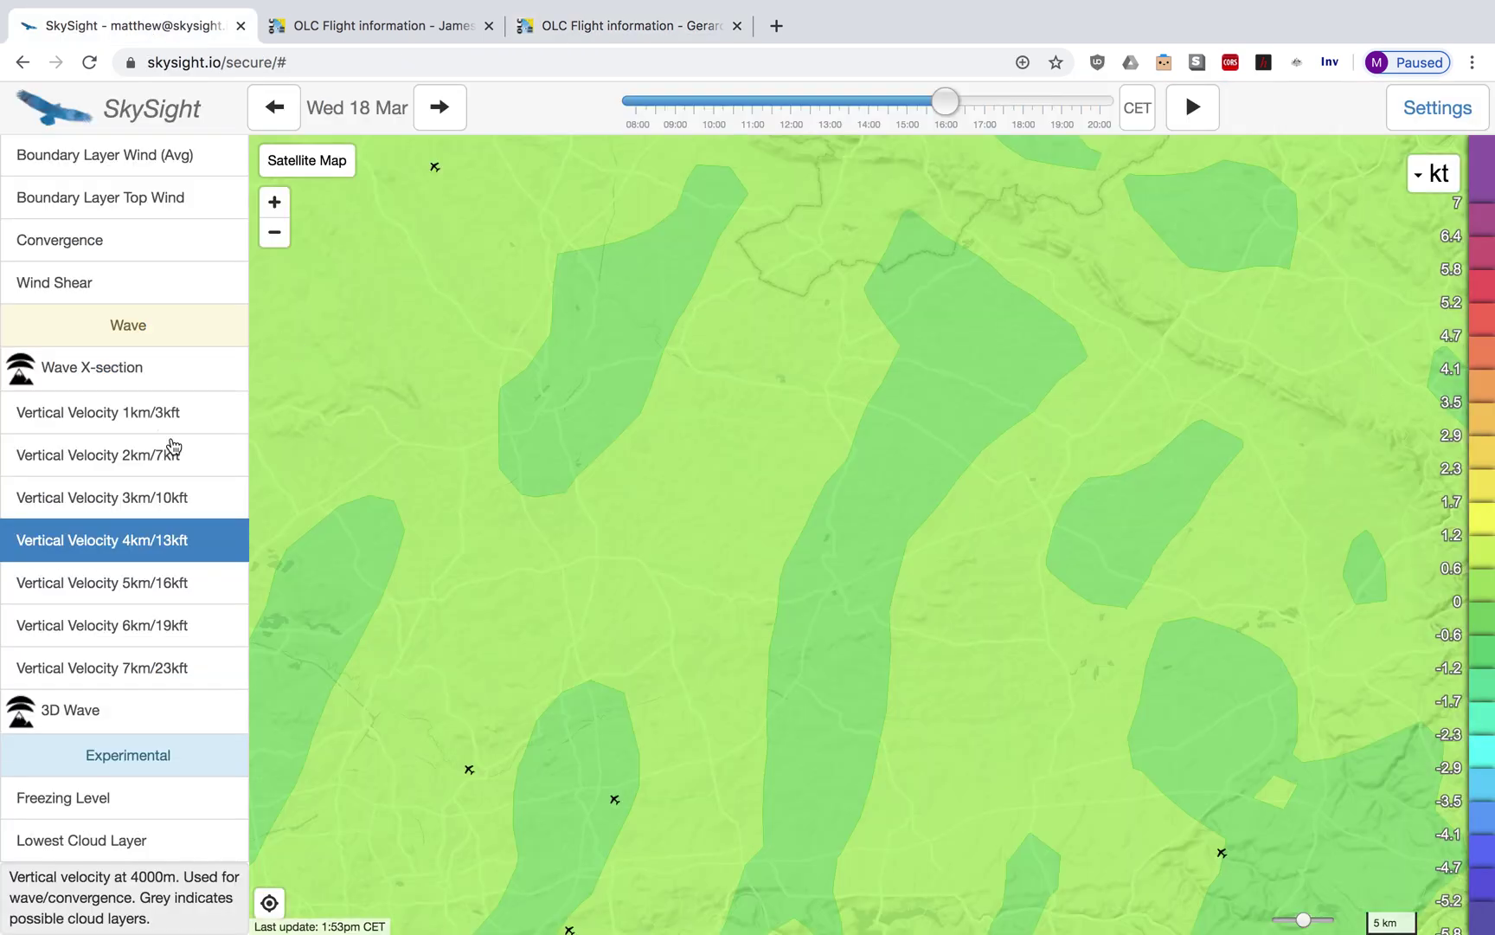
Step: Zoom out and pan the map to the Iberian Peninsula and southern France
{"action": "scroll", "coordinate": [598, 551], "scroll_direction": "down", "scroll_amount": 3}
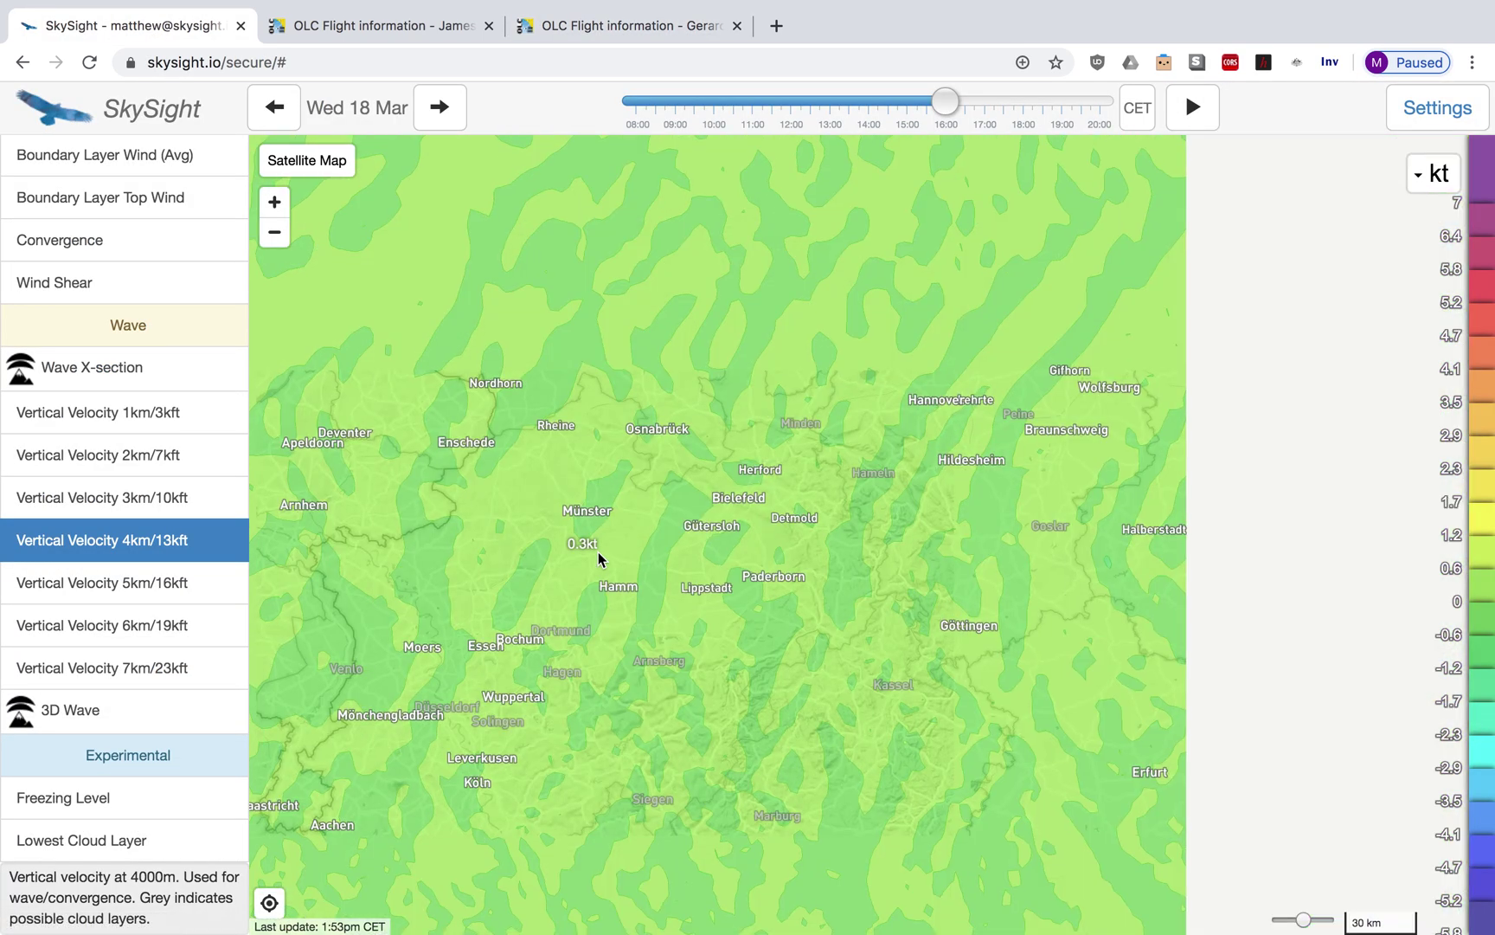
{"action": "scroll", "coordinate": [598, 552], "scroll_direction": "down", "scroll_amount": 3}
{"action": "left_click_drag", "start_coordinate": [550, 721], "coordinate": [1008, 281]}
{"action": "left_click_drag", "start_coordinate": [845, 568], "coordinate": [975, 446]}
{"action": "scroll", "coordinate": [96, 310], "scroll_direction": "up", "scroll_amount": 1}
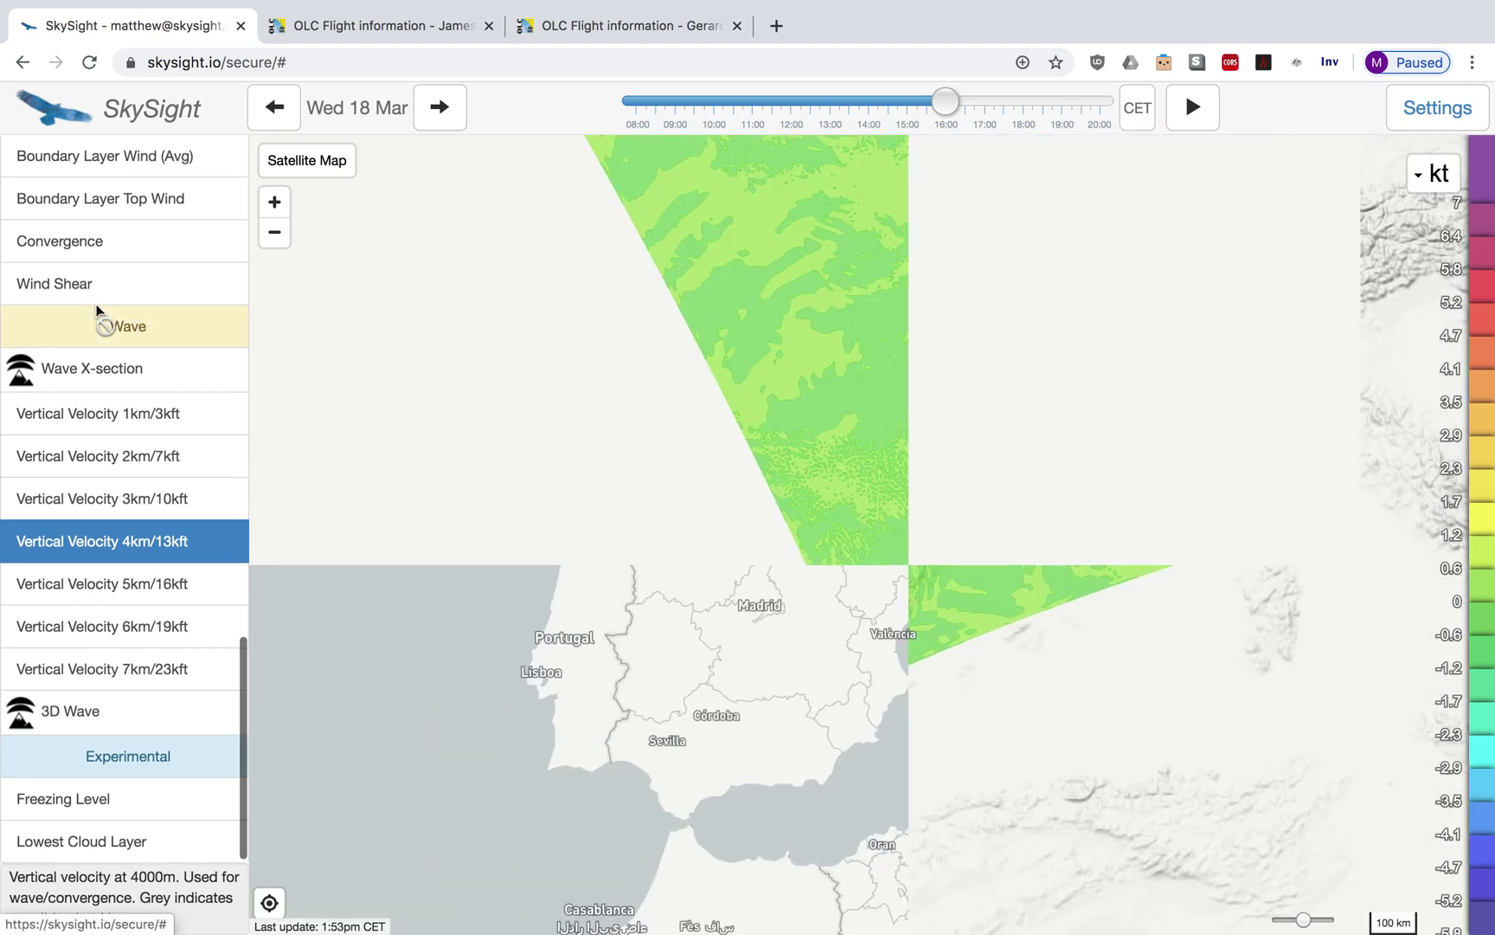
{"action": "scroll", "coordinate": [131, 530], "scroll_direction": "up", "scroll_amount": 1}
Step: Clear the old track and upload 03av2o11.igc, switching the forecast to Tue 10 Mar
{"action": "scroll", "coordinate": [130, 528], "scroll_direction": "down", "scroll_amount": 1}
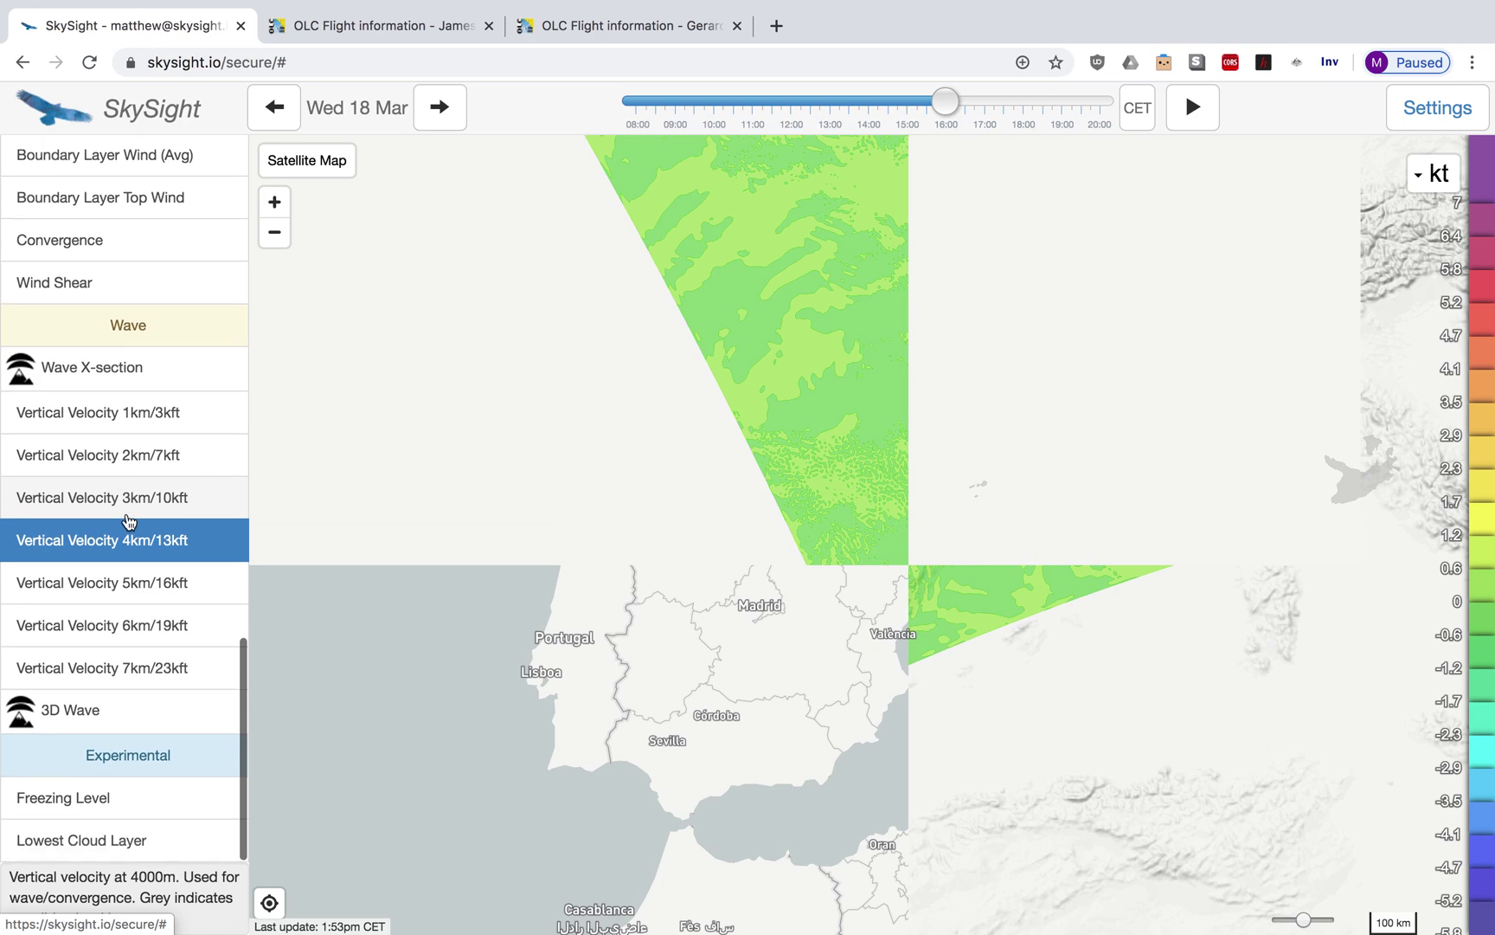
{"action": "scroll", "coordinate": [128, 522], "scroll_direction": "up", "scroll_amount": 15}
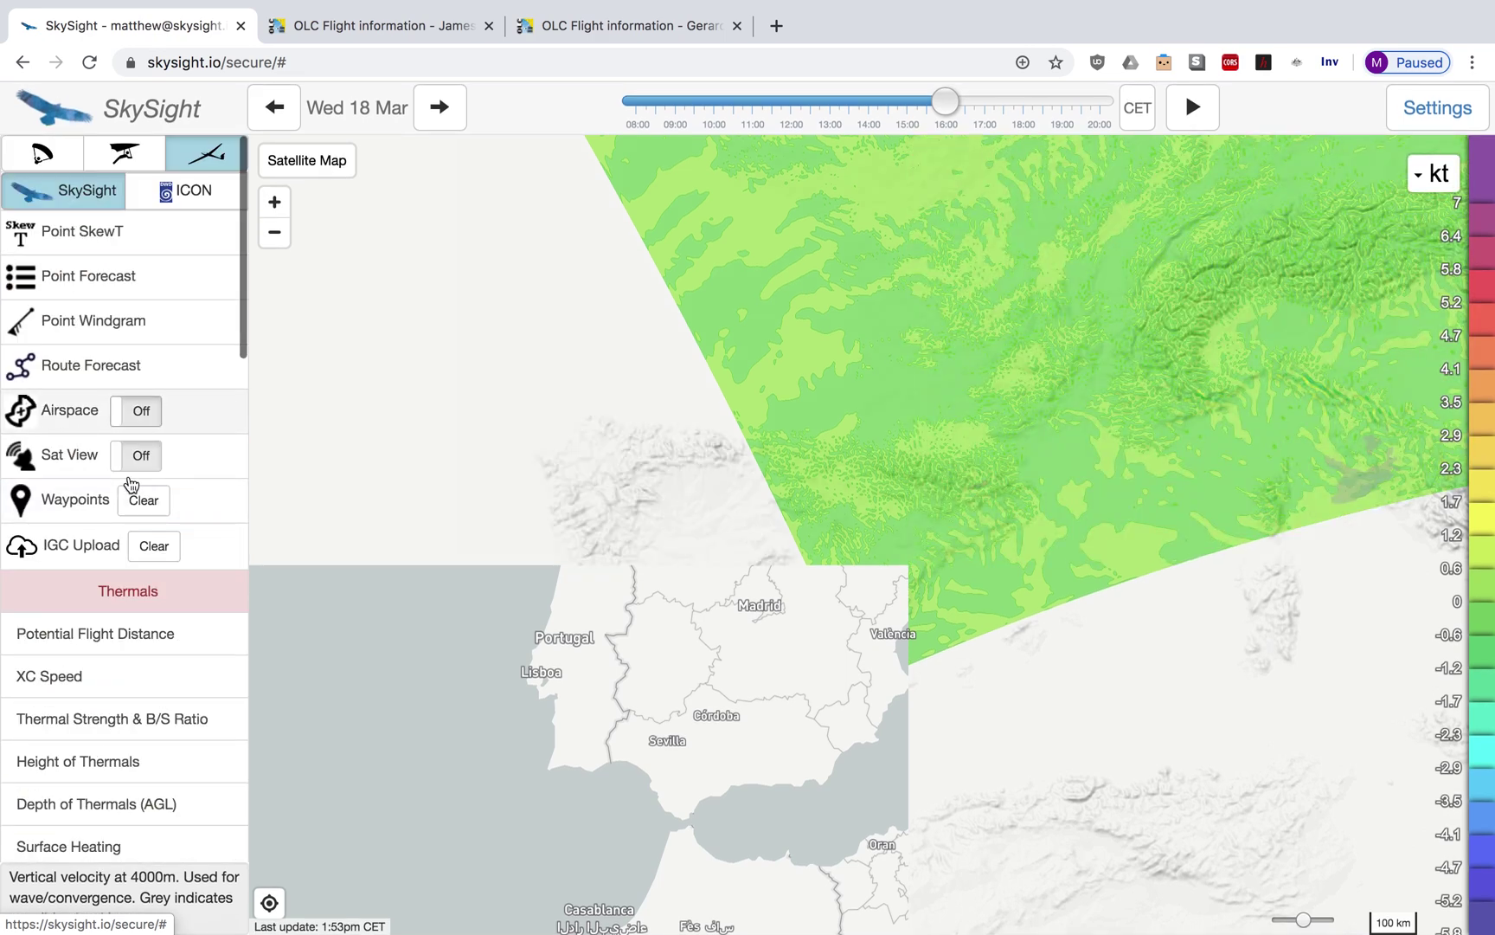
{"action": "left_click", "coordinate": [153, 544]}
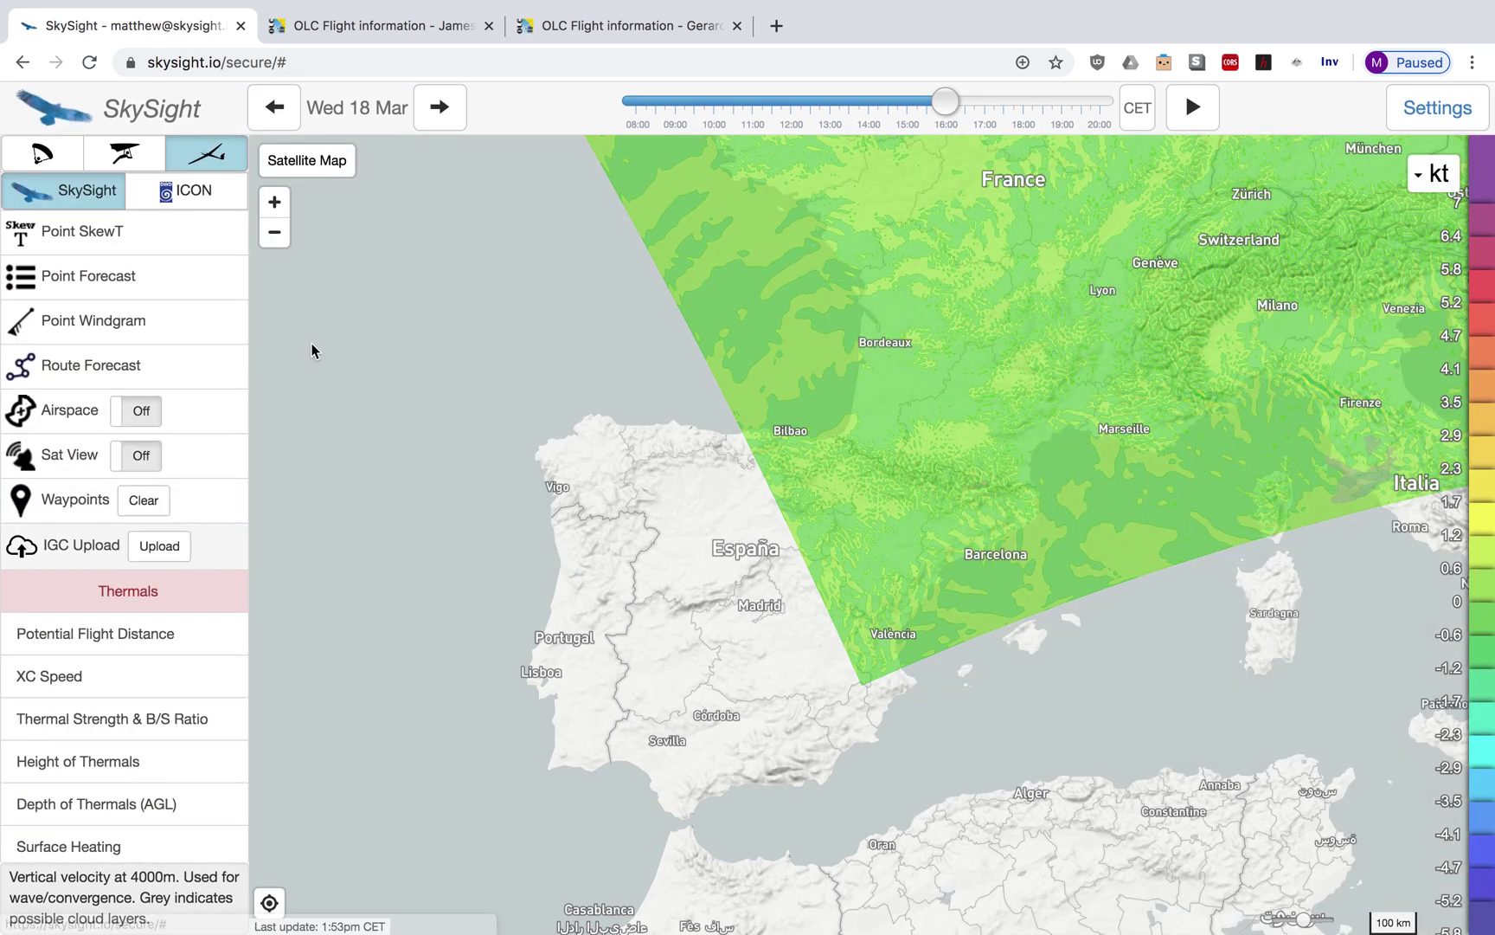
{"action": "left_click", "coordinate": [155, 545]}
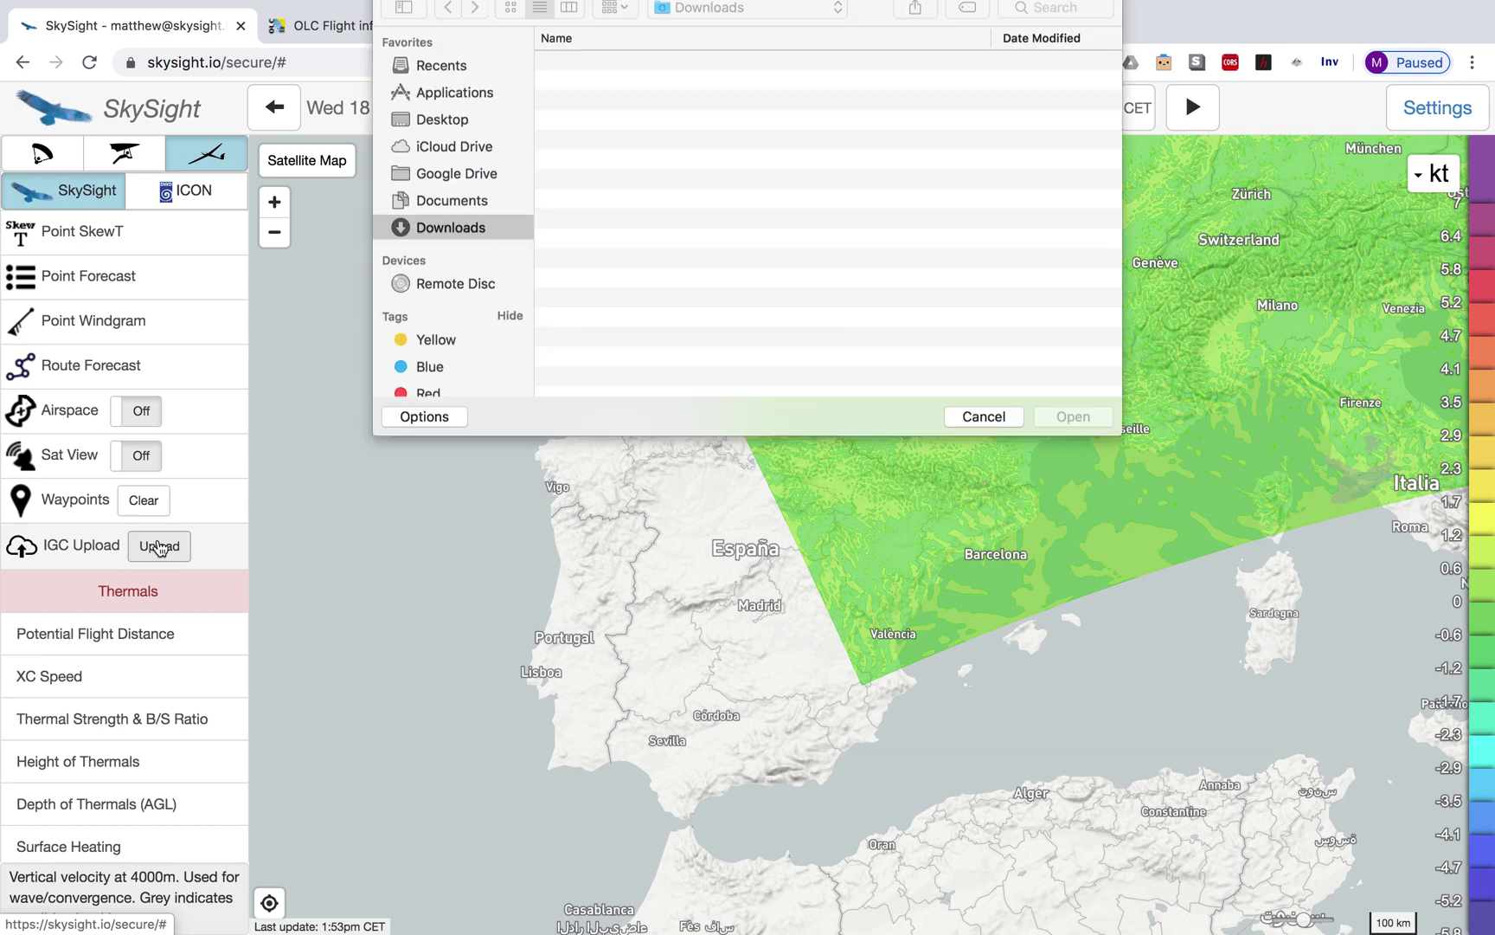
{"action": "double_click", "coordinate": [621, 76]}
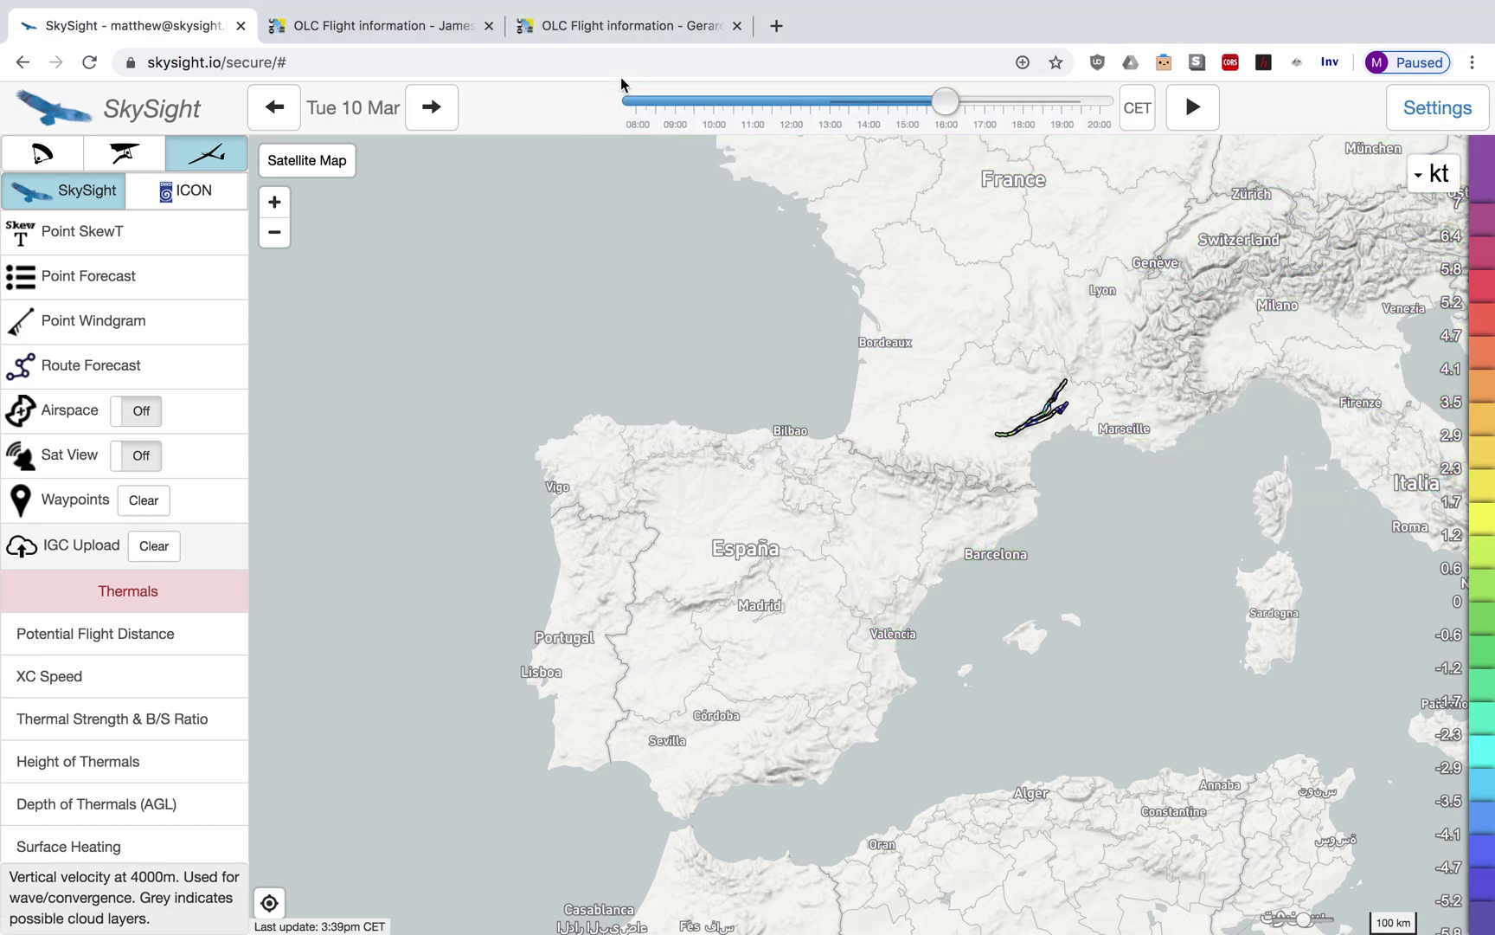
Step: Zoom in and centre the map on the southern France flight track
{"action": "scroll", "coordinate": [1050, 430], "scroll_direction": "up", "scroll_amount": 2}
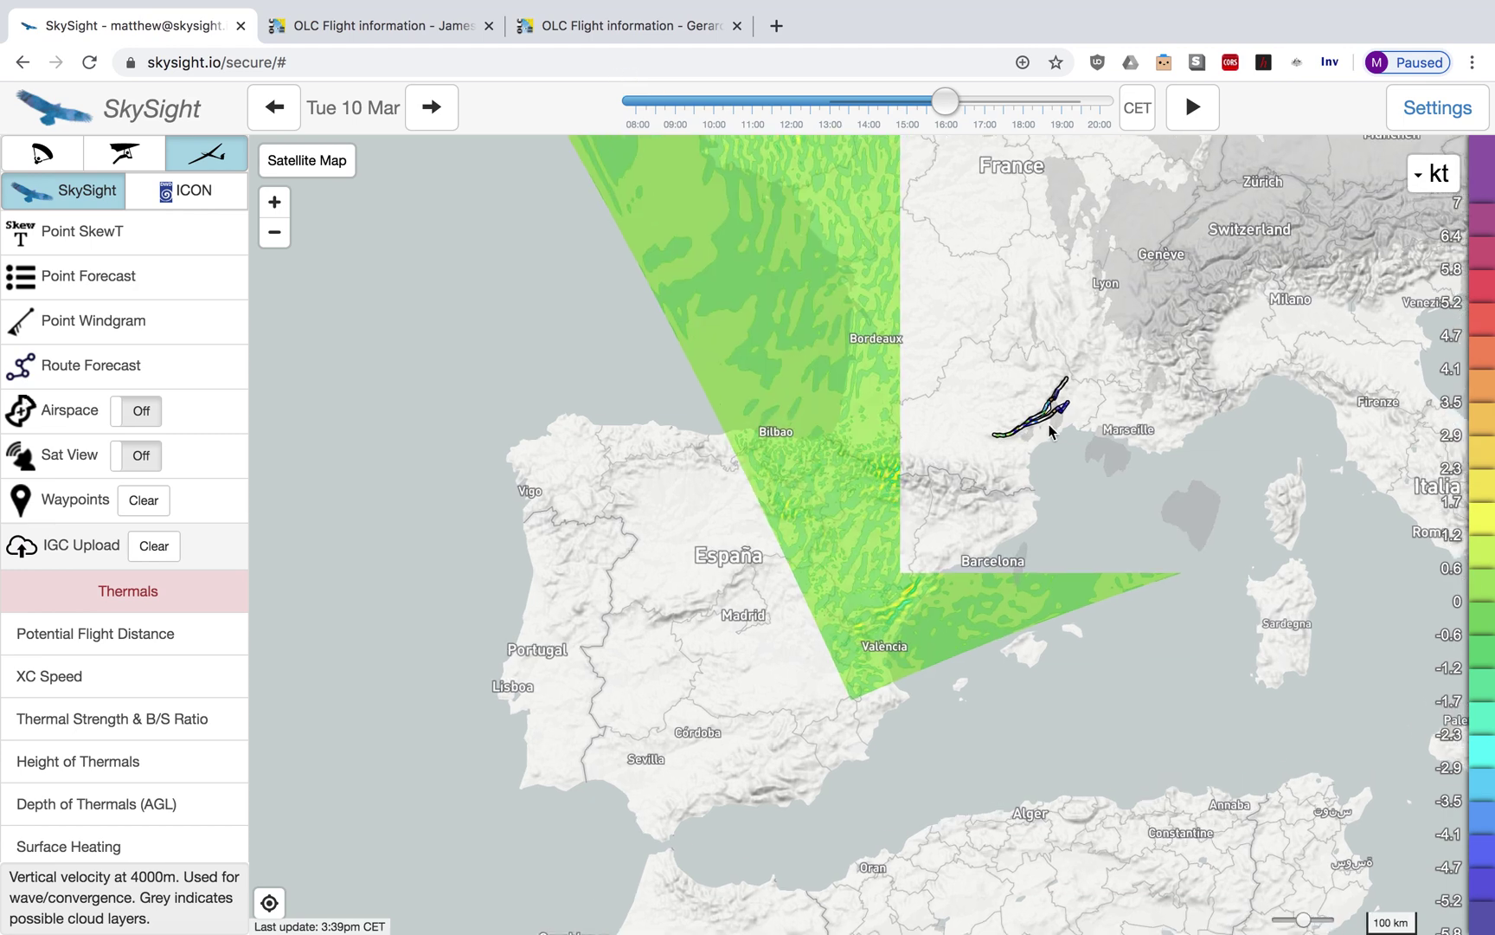
{"action": "scroll", "coordinate": [1050, 430], "scroll_direction": "up", "scroll_amount": 1}
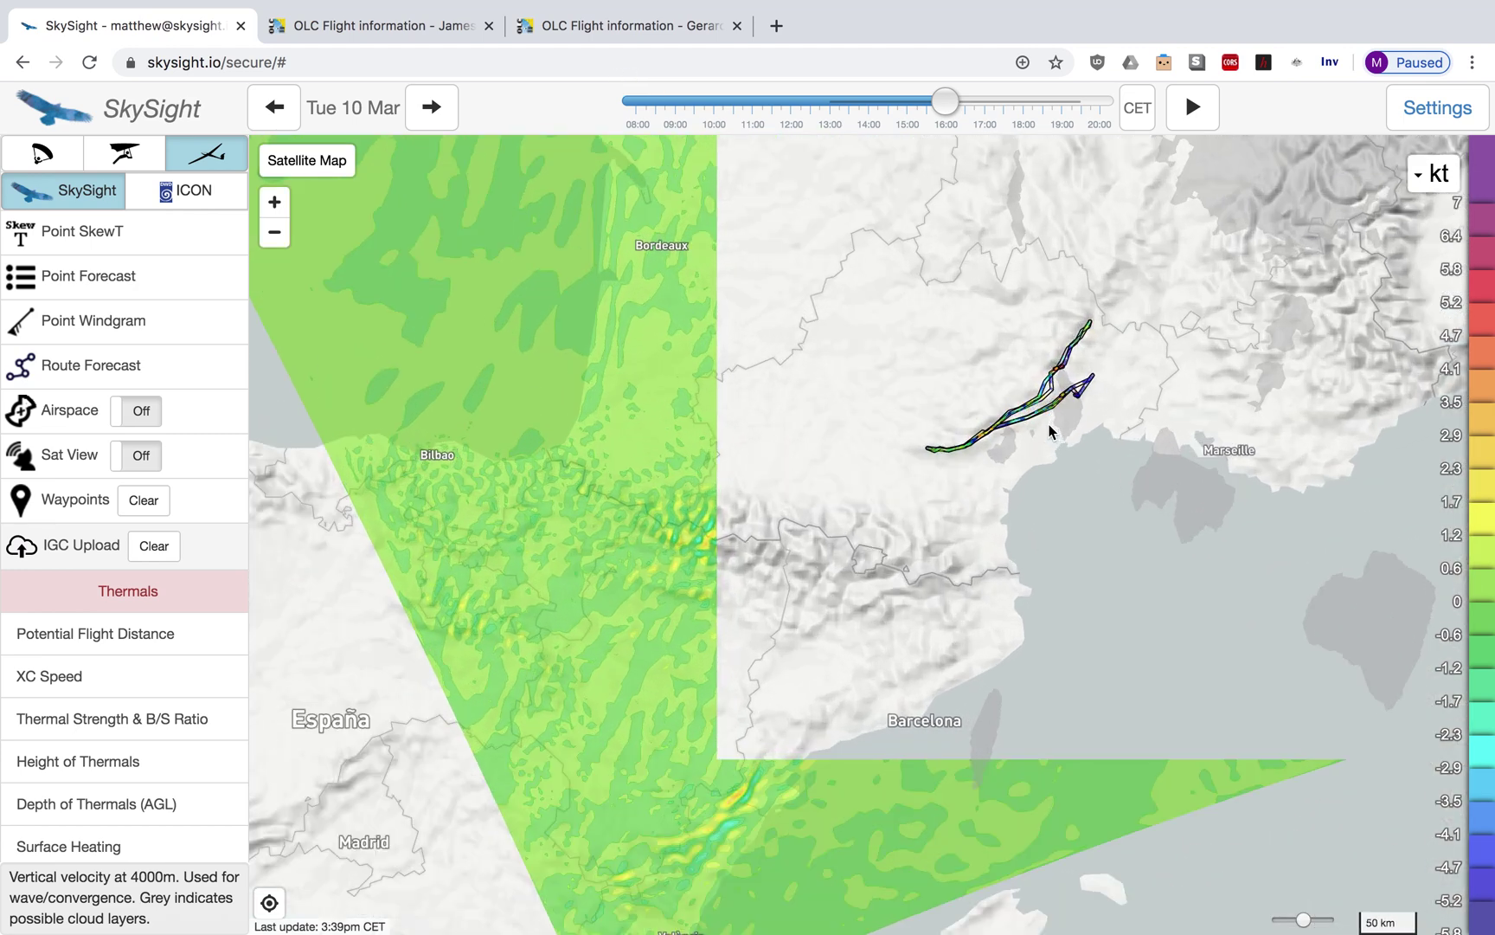
{"action": "left_click_drag", "start_coordinate": [1079, 393], "coordinate": [988, 464]}
{"action": "scroll", "coordinate": [988, 464], "scroll_direction": "up", "scroll_amount": 1}
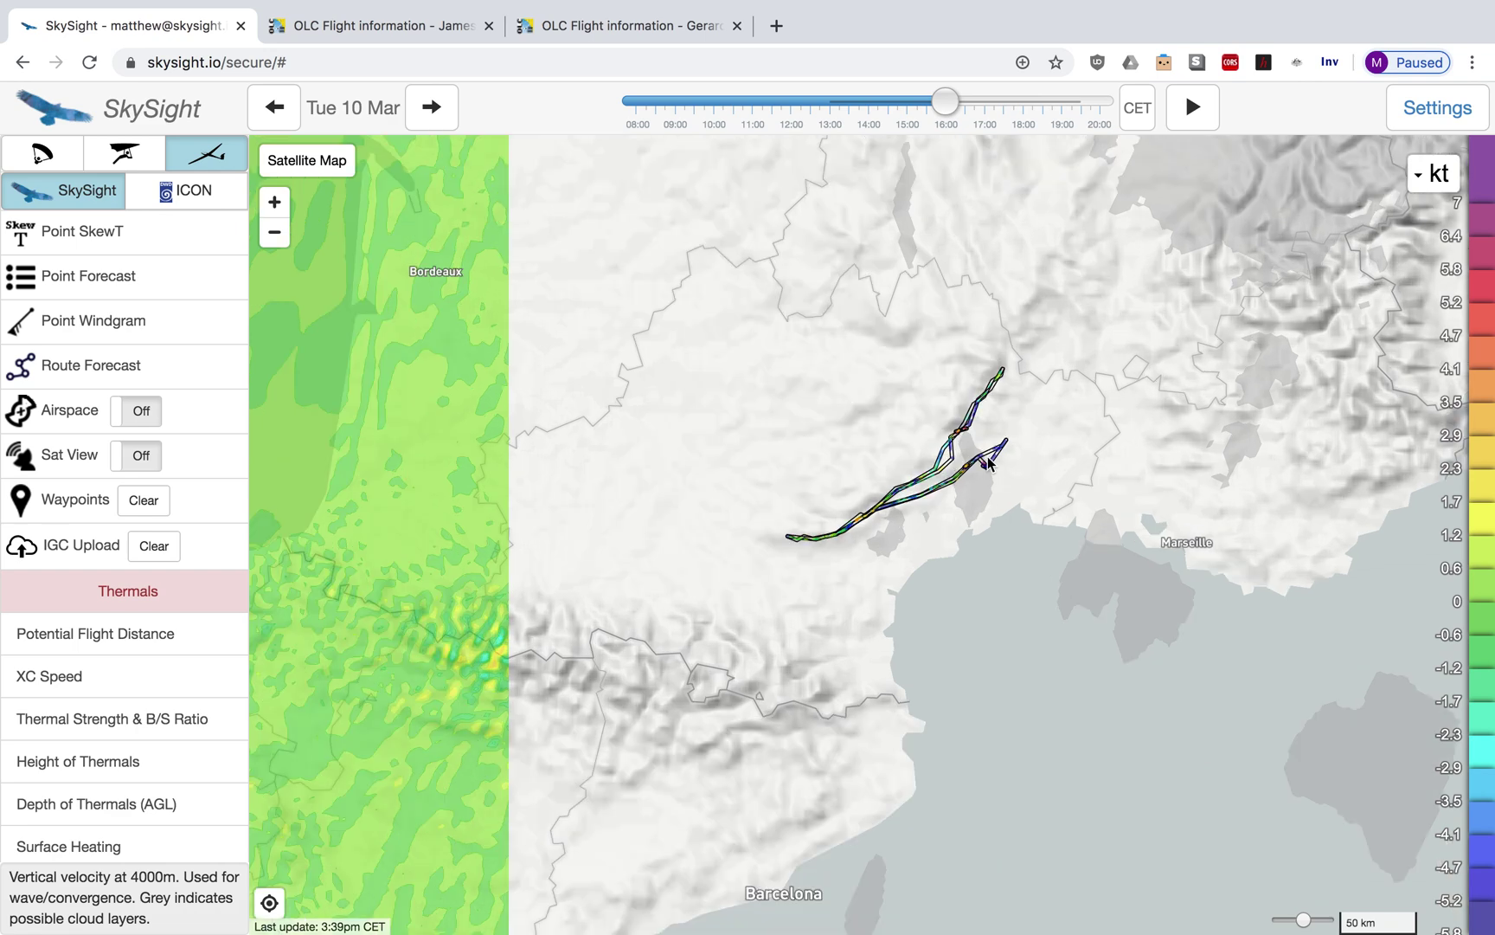
{"action": "scroll", "coordinate": [988, 464], "scroll_direction": "up", "scroll_amount": 1}
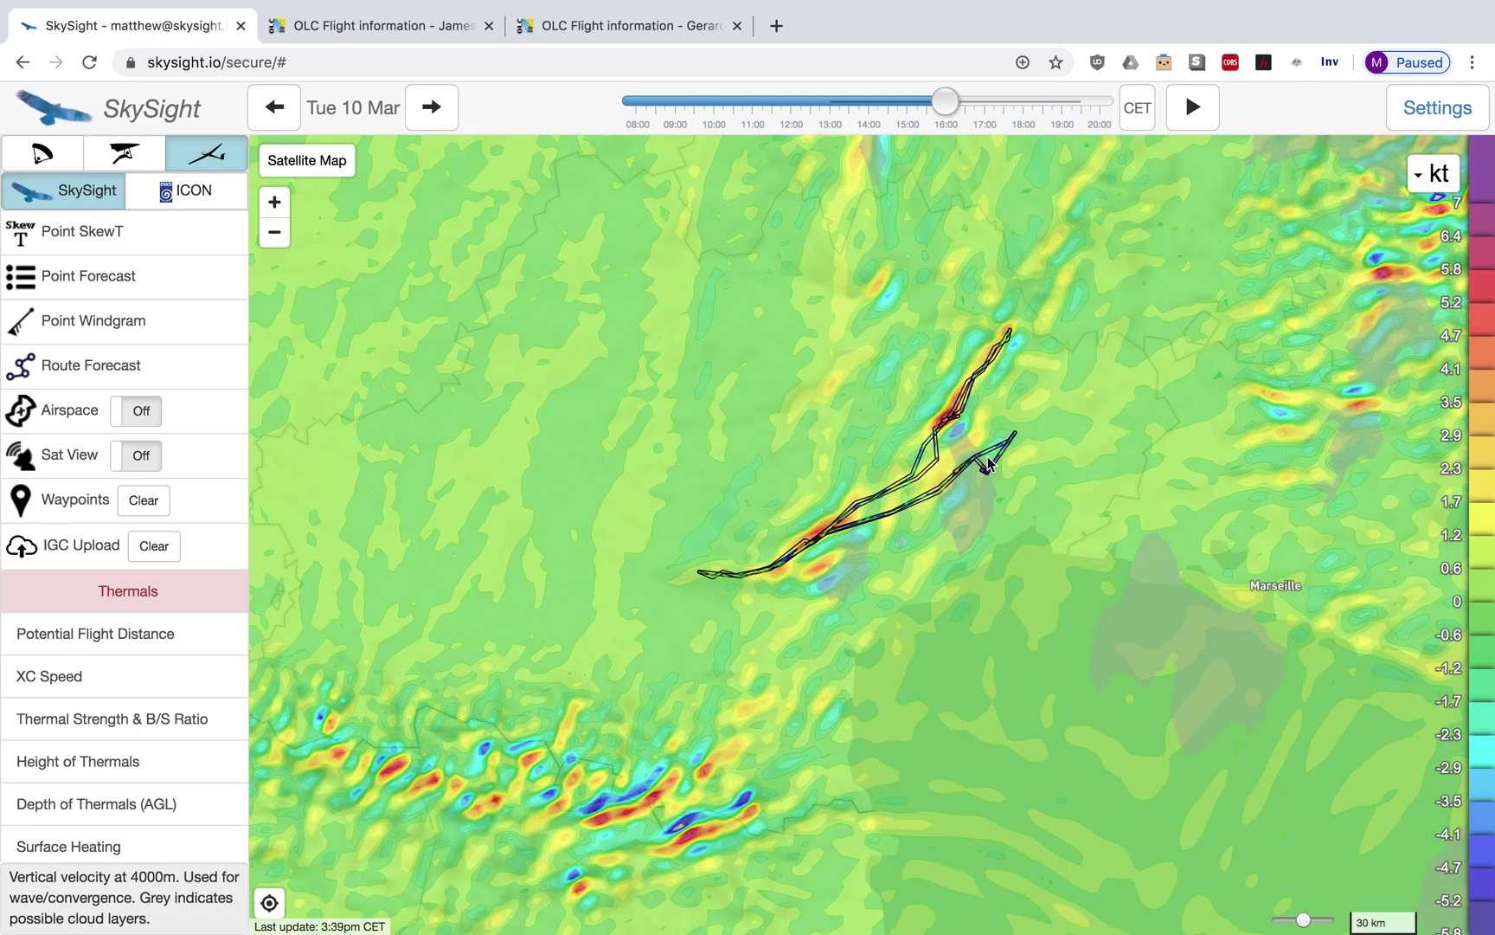
{"action": "scroll", "coordinate": [988, 464], "scroll_direction": "up", "scroll_amount": 1}
Step: Frame the whole track between Mazamet and Ganges and set the forecast time to 17:00
{"action": "scroll", "coordinate": [966, 489], "scroll_direction": "up", "scroll_amount": 2}
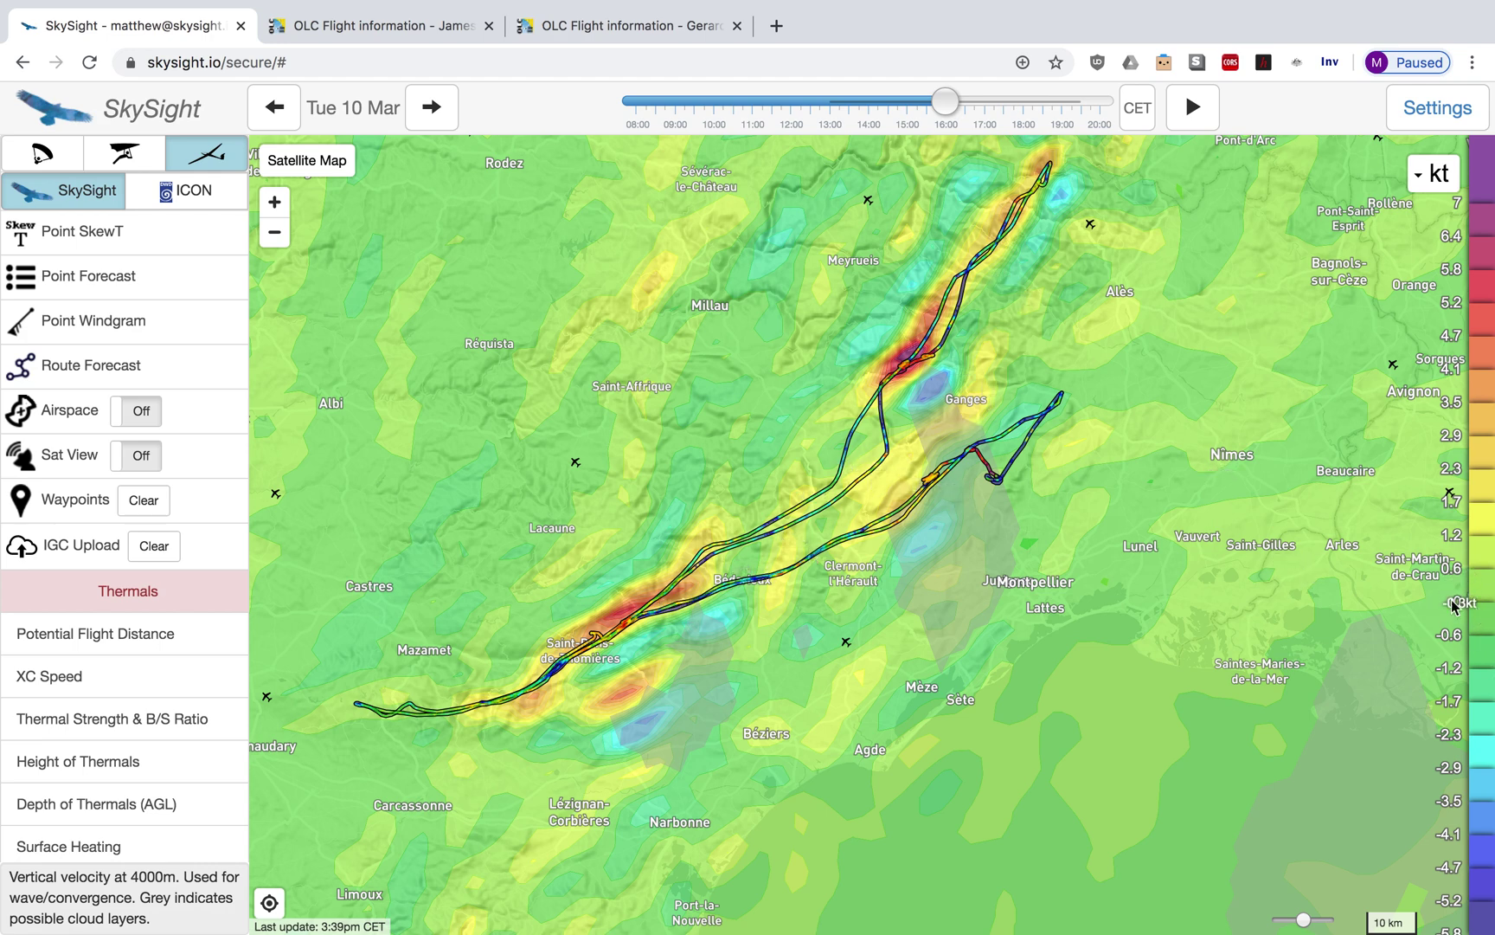
{"action": "mouse_move", "coordinate": [940, 381]}
{"action": "left_mouse_down"}
{"action": "mouse_move", "coordinate": [945, 433]}
{"action": "mouse_move", "coordinate": [1056, 424]}
{"action": "mouse_move", "coordinate": [1024, 426]}
{"action": "left_mouse_up"}
{"action": "mouse_move", "coordinate": [942, 105]}
{"action": "left_mouse_down"}
{"action": "mouse_move", "coordinate": [849, 107]}
{"action": "mouse_move", "coordinate": [987, 105]}
{"action": "left_mouse_up"}
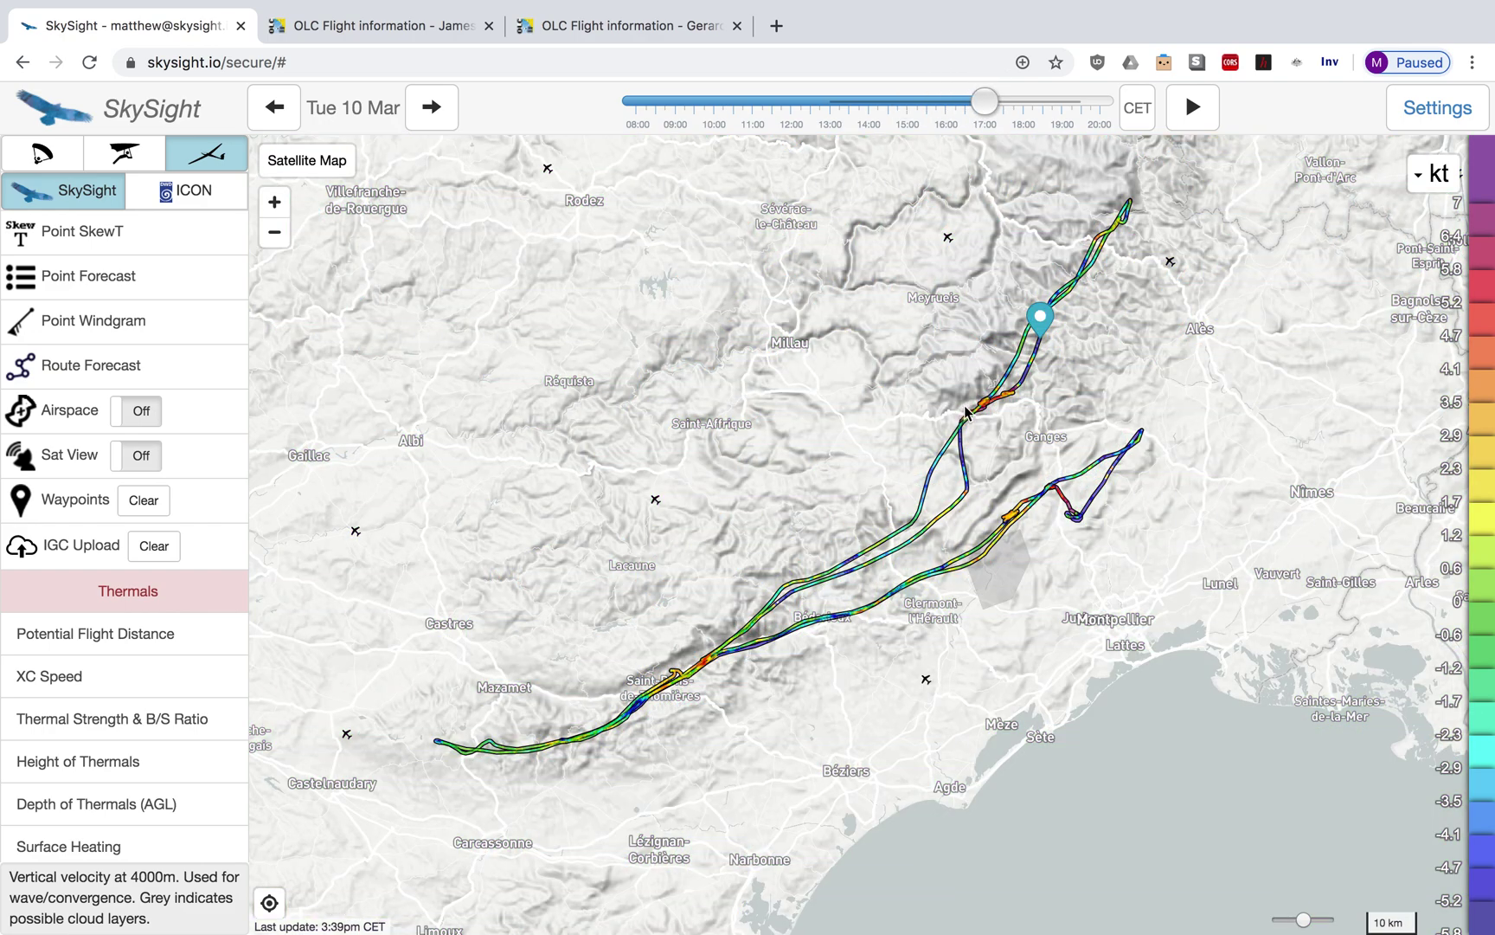
Step: Return the forecast to 16:00 and zoom out from 1 km to 5 km scale around Arphy
{"action": "scroll", "coordinate": [982, 410], "scroll_direction": "up", "scroll_amount": 2}
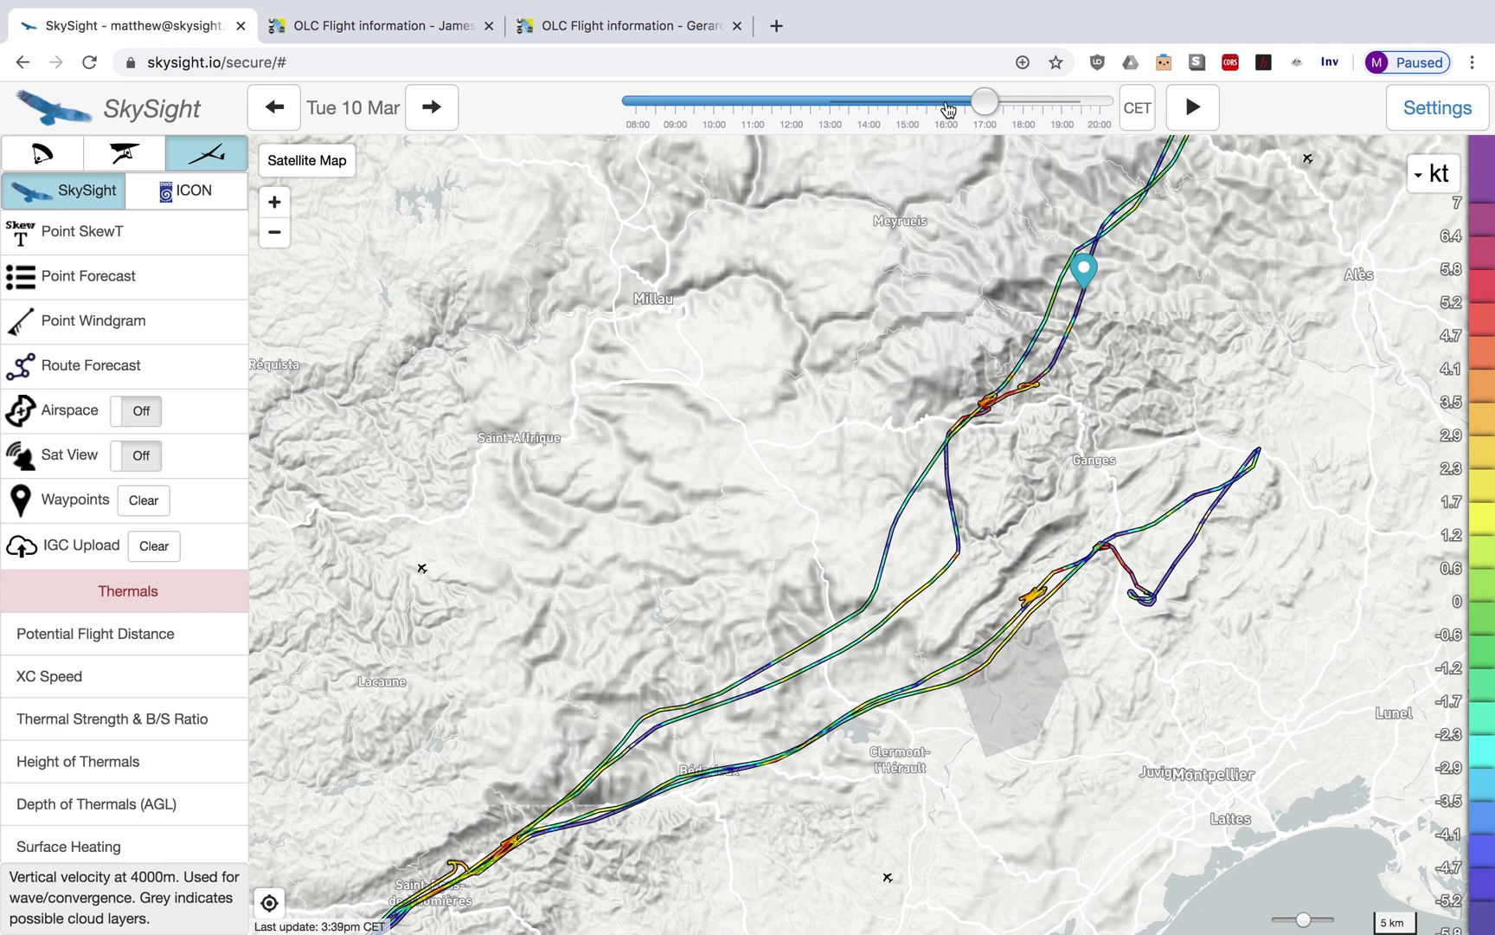
{"action": "left_click", "coordinate": [948, 108]}
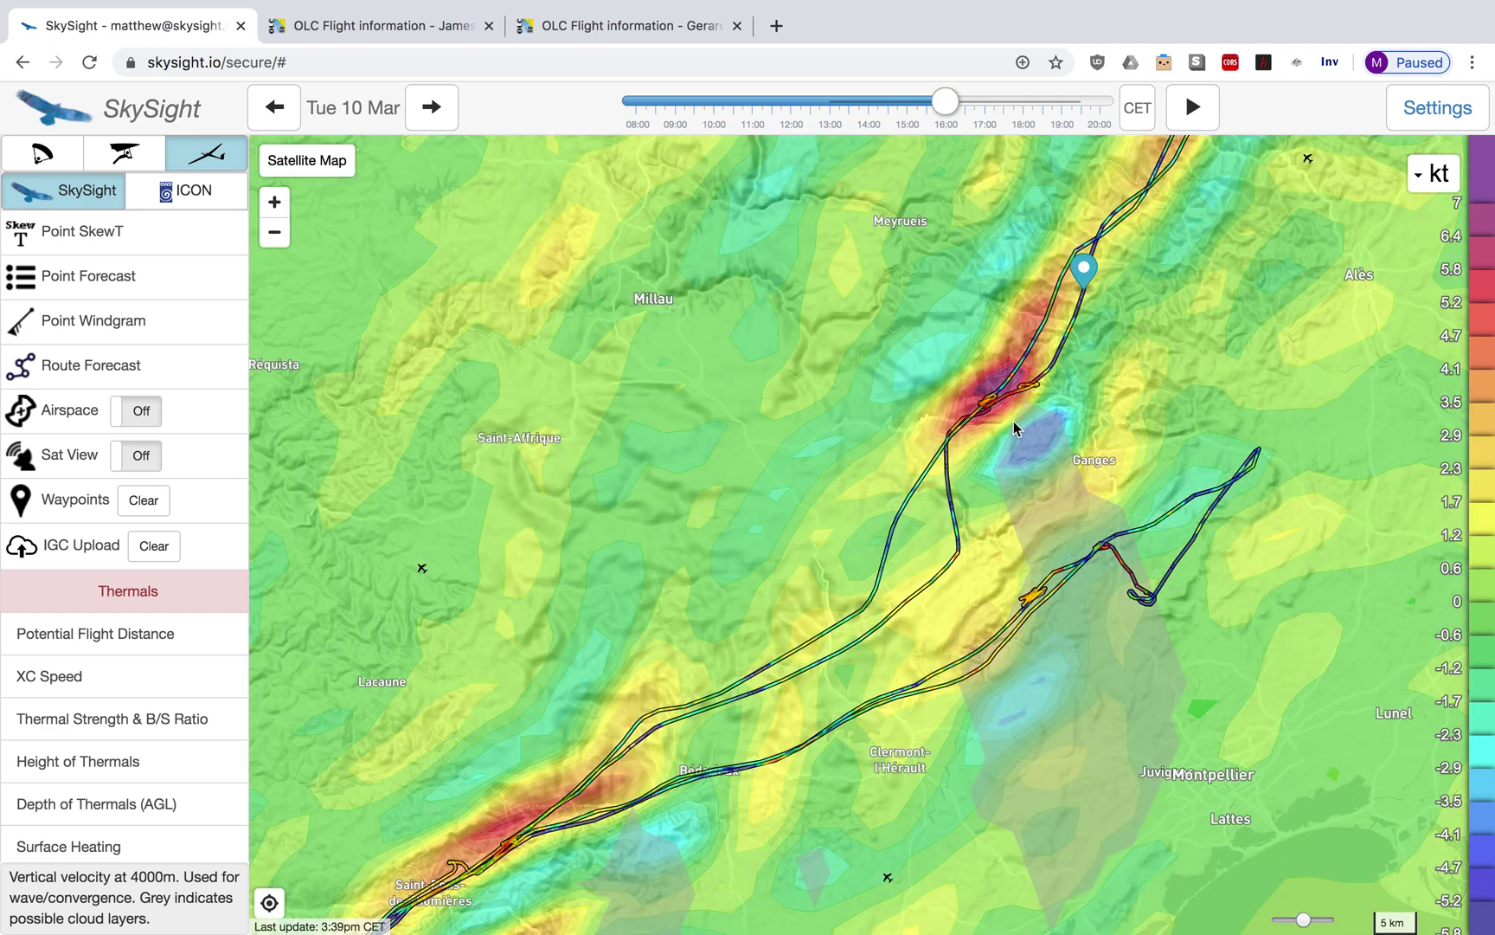
{"action": "scroll", "coordinate": [1014, 427], "scroll_direction": "up", "scroll_amount": 1}
{"action": "scroll", "coordinate": [1014, 424], "scroll_direction": "up", "scroll_amount": 1}
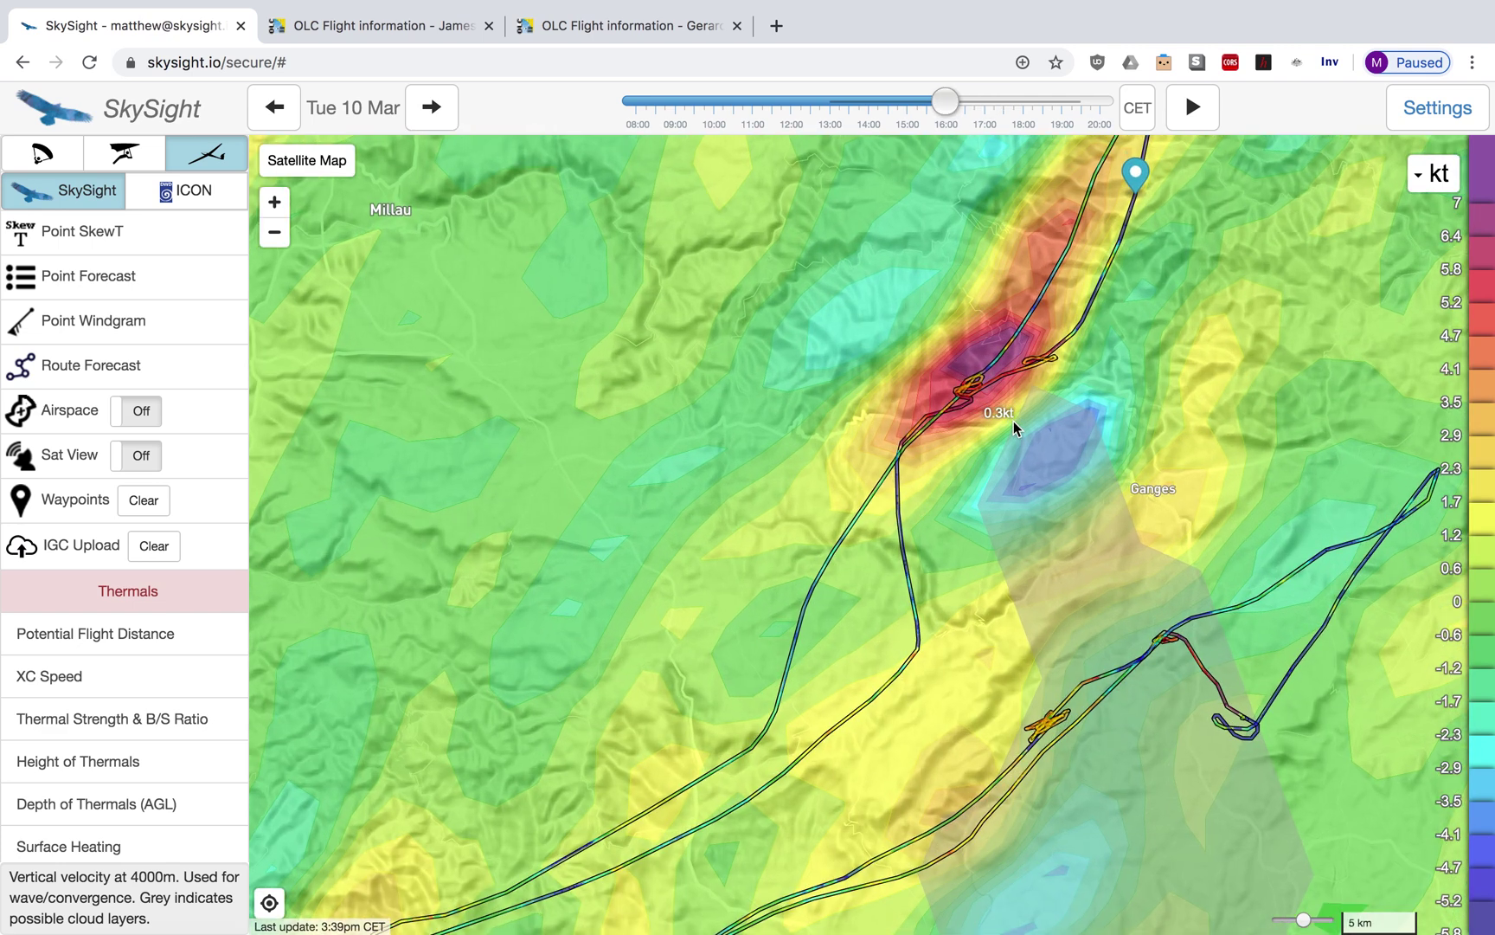
{"action": "scroll", "coordinate": [1018, 393], "scroll_direction": "up", "scroll_amount": 1}
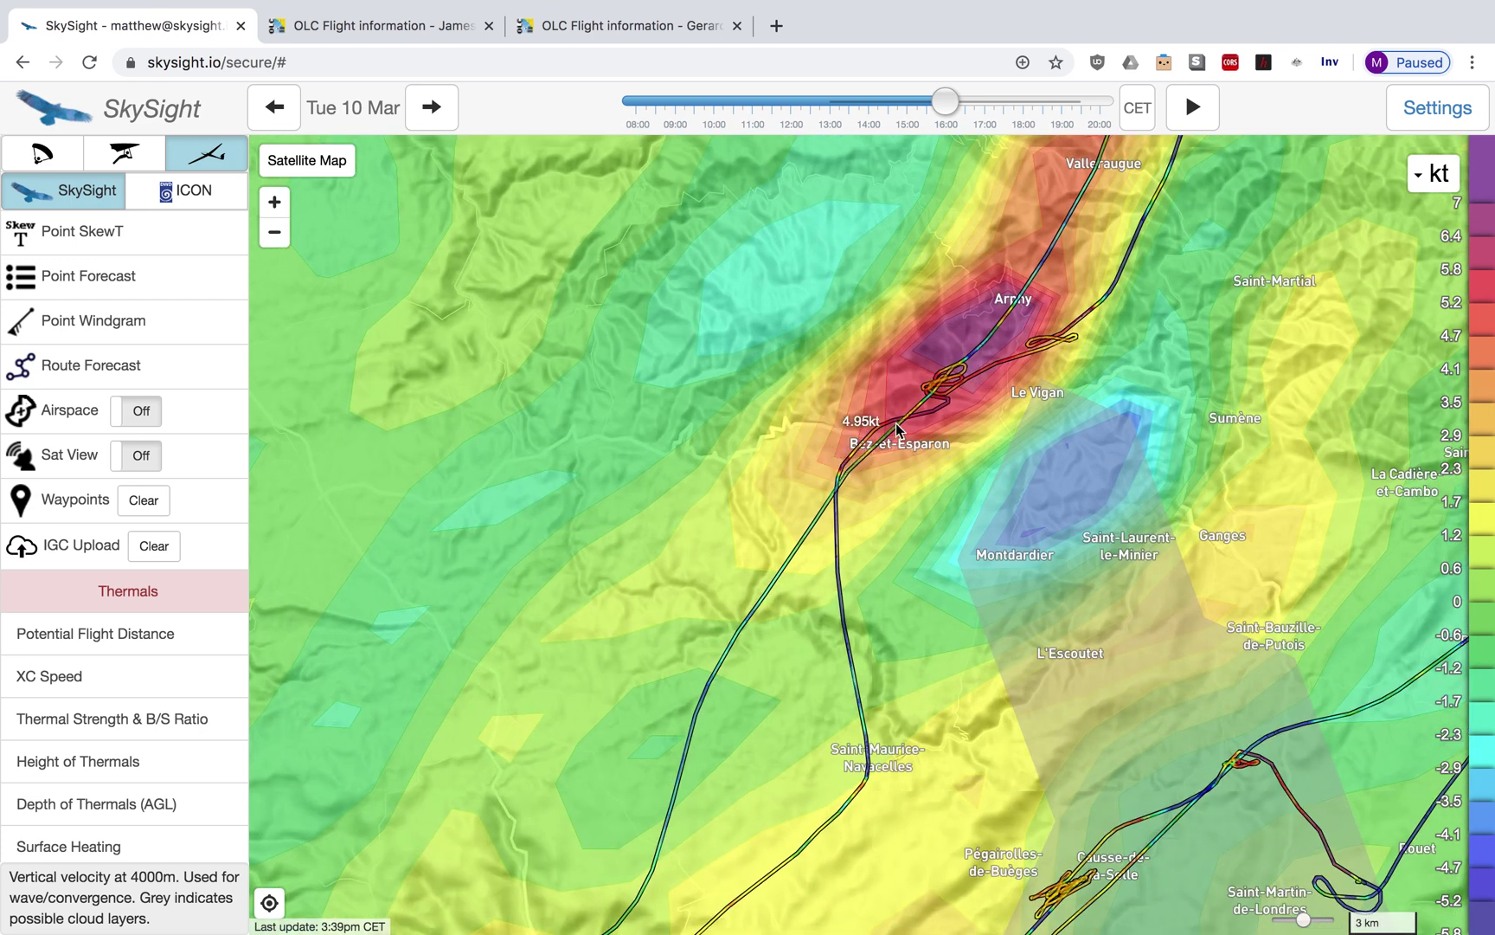
{"action": "scroll", "coordinate": [921, 417], "scroll_direction": "up", "scroll_amount": 1}
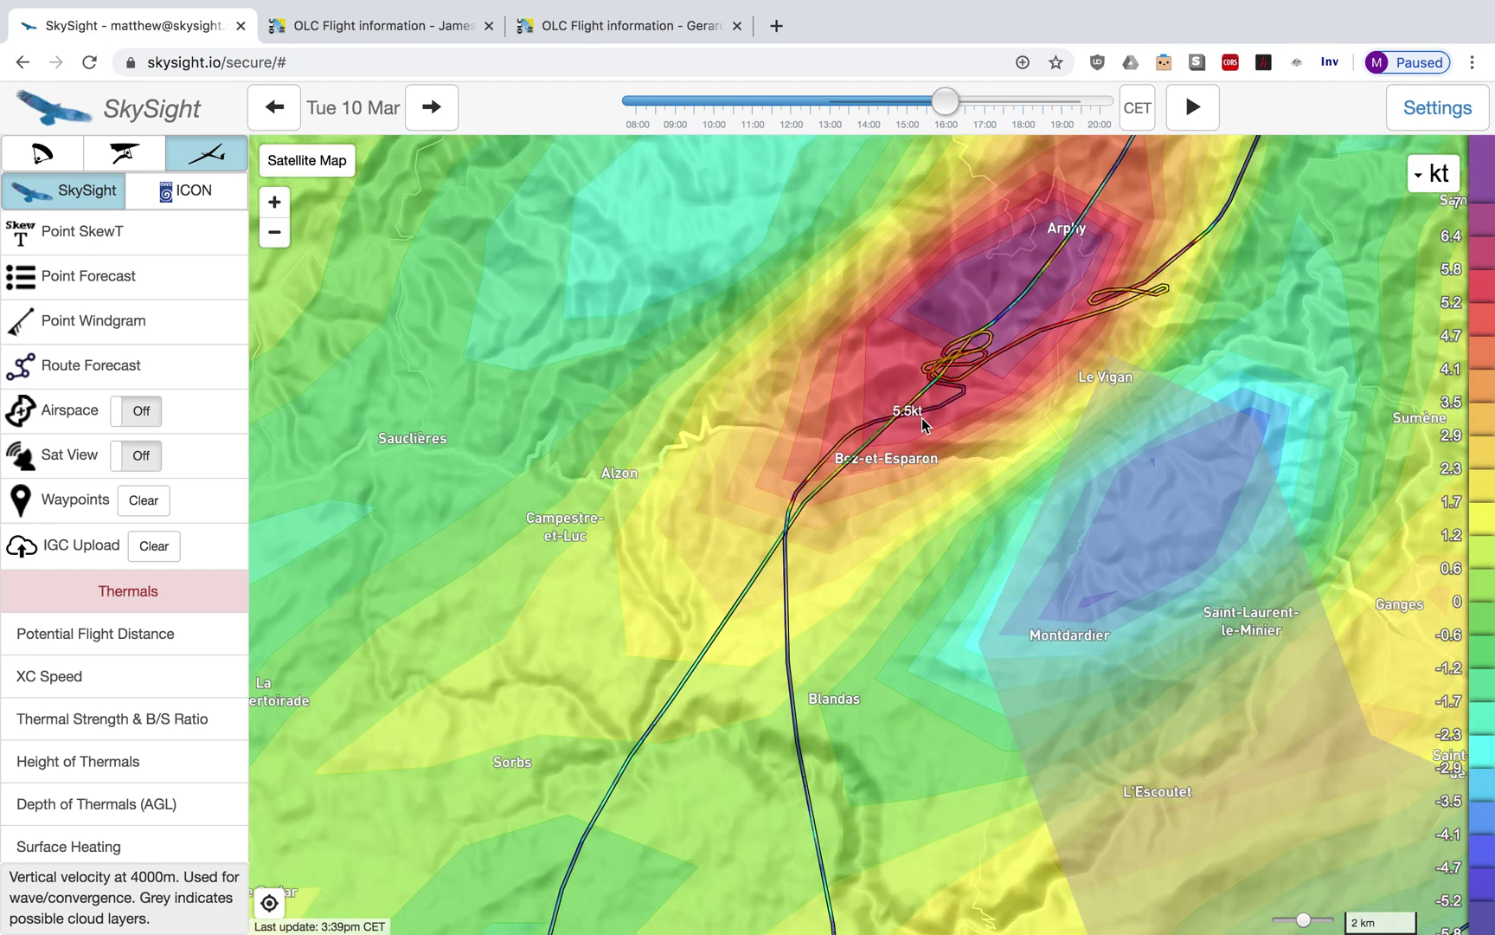
{"action": "scroll", "coordinate": [923, 424], "scroll_direction": "up", "scroll_amount": 1}
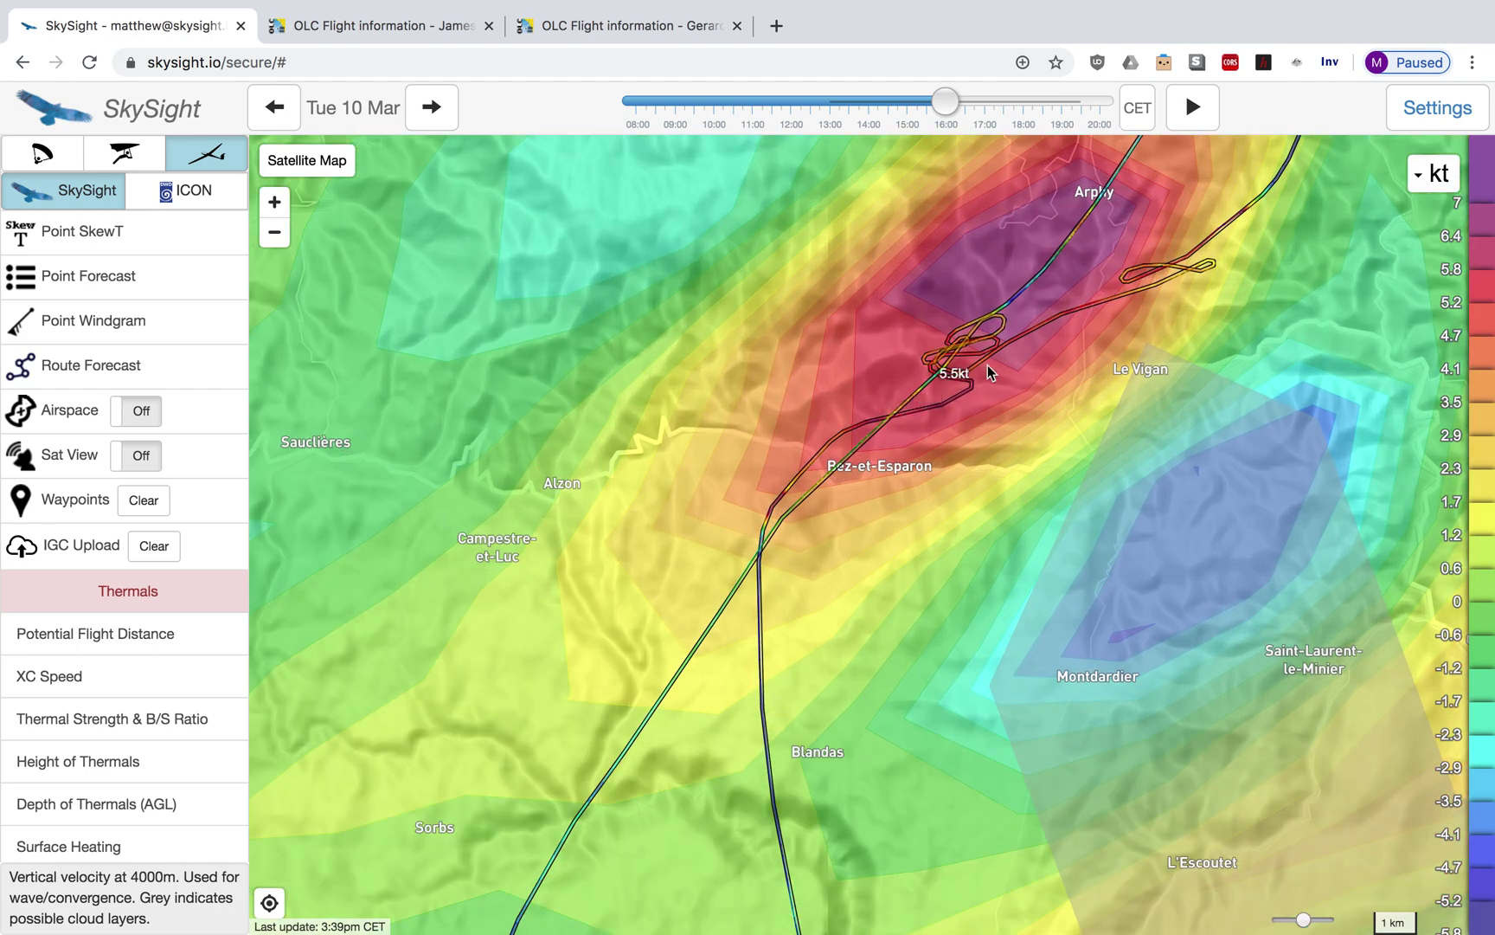
{"action": "scroll", "coordinate": [1111, 305], "scroll_direction": "down", "scroll_amount": 1}
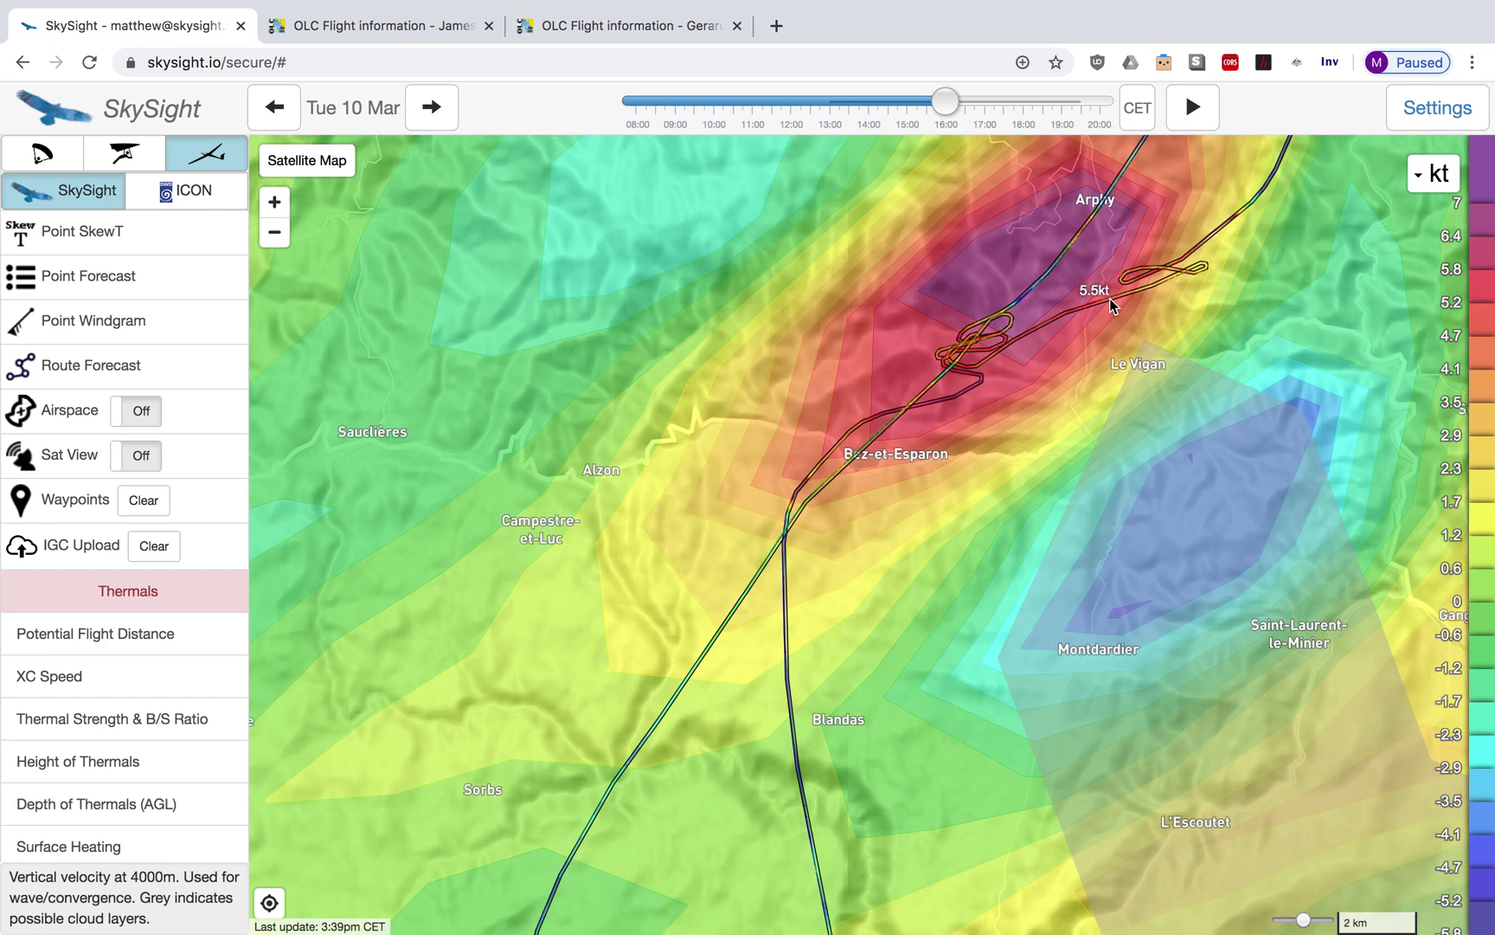
Step: Pan southwest along the tracks to the starting ridge wave and set the forecast to about 14:30
{"action": "scroll", "coordinate": [1111, 305], "scroll_direction": "down", "scroll_amount": 1}
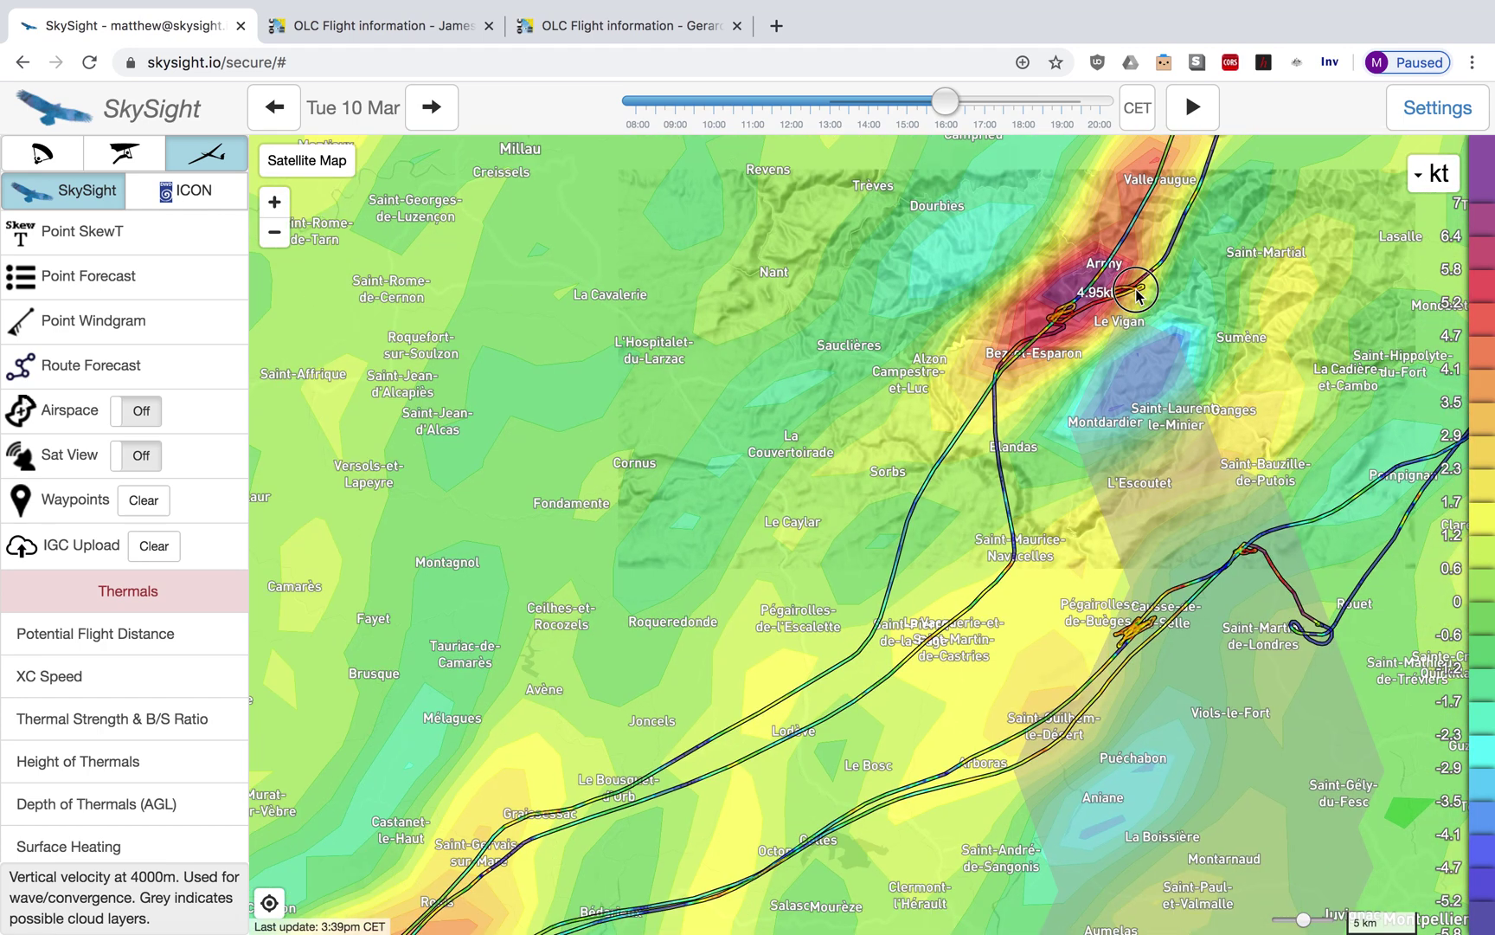
{"action": "left_click_drag", "start_coordinate": [1131, 291], "coordinate": [1121, 323]}
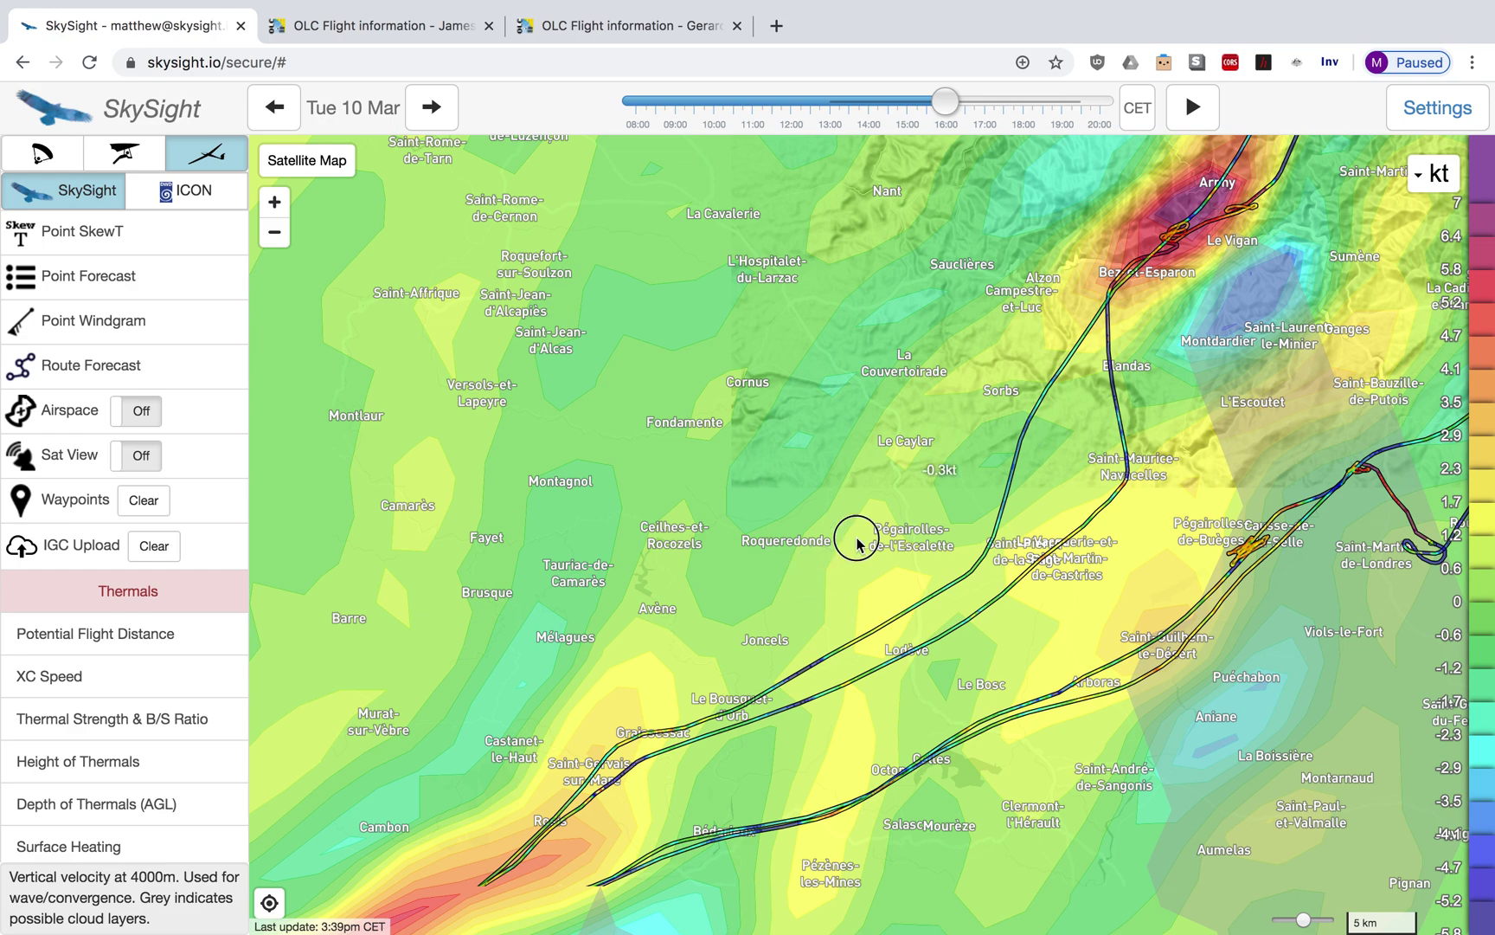
{"action": "left_click_drag", "start_coordinate": [854, 534], "coordinate": [1028, 407]}
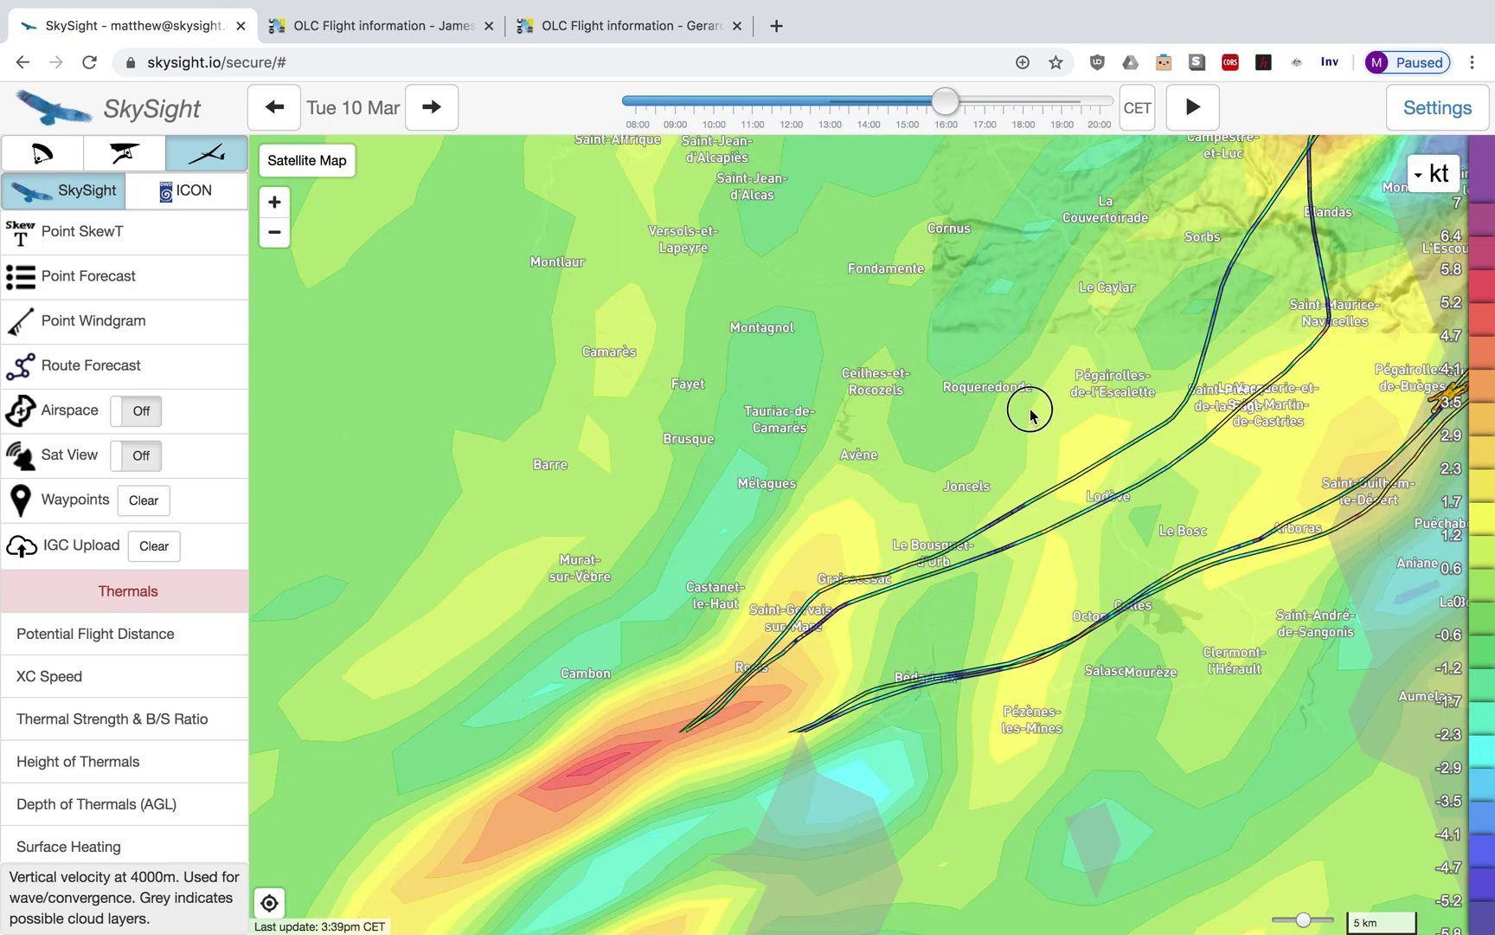
{"action": "scroll", "coordinate": [1036, 414], "scroll_direction": "down", "scroll_amount": 1}
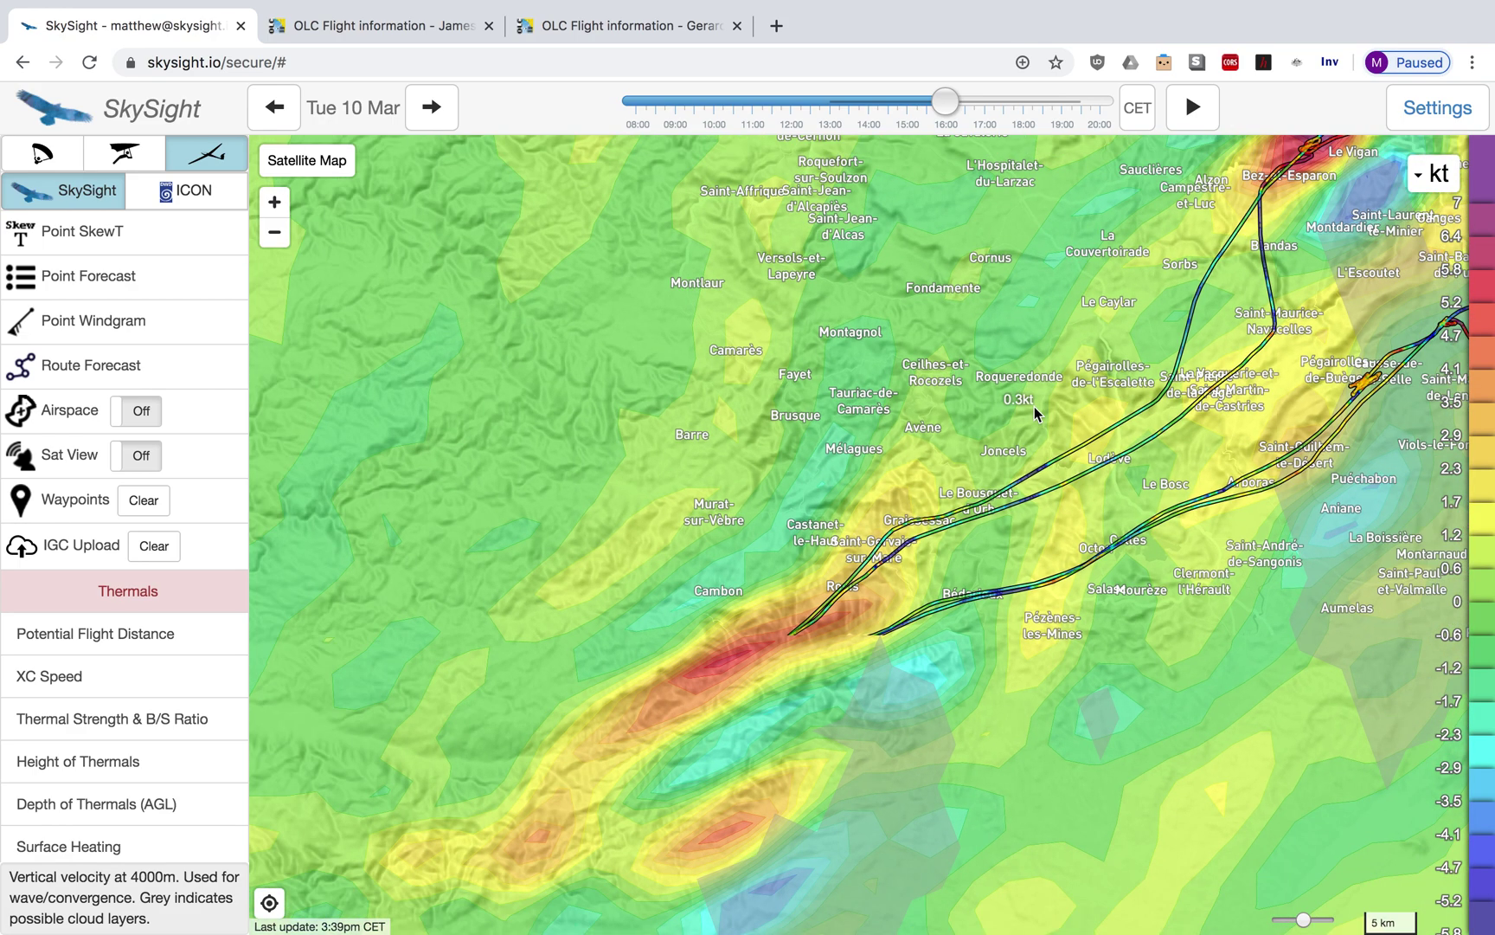
{"action": "scroll", "coordinate": [1036, 414], "scroll_direction": "down", "scroll_amount": 1}
{"action": "left_click_drag", "start_coordinate": [620, 709], "coordinate": [724, 649]}
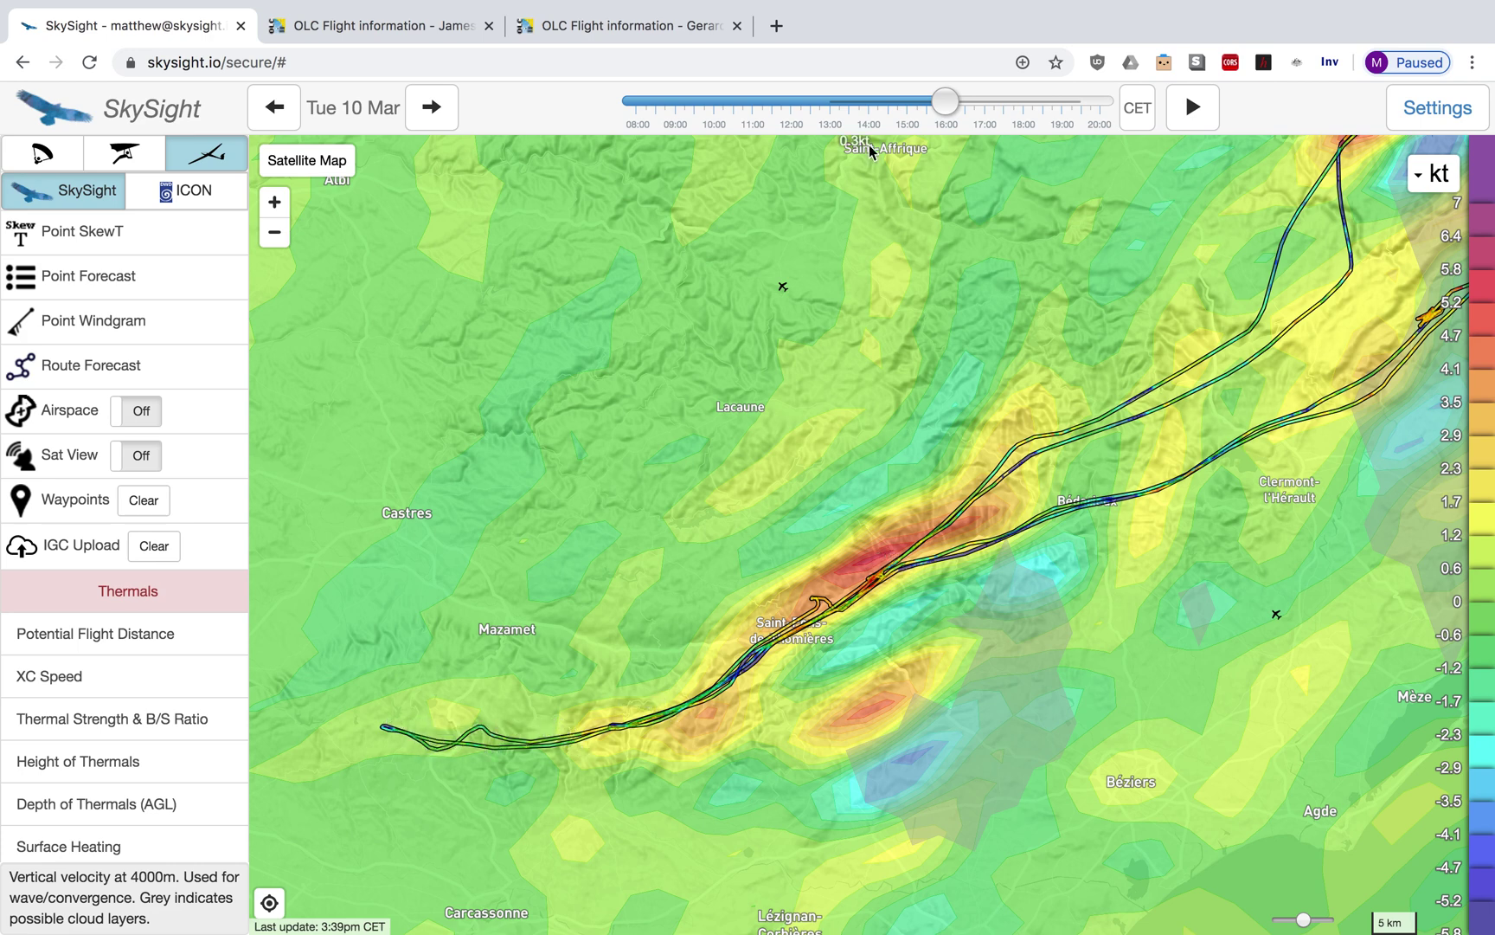
{"action": "left_click_drag", "start_coordinate": [943, 108], "coordinate": [887, 108]}
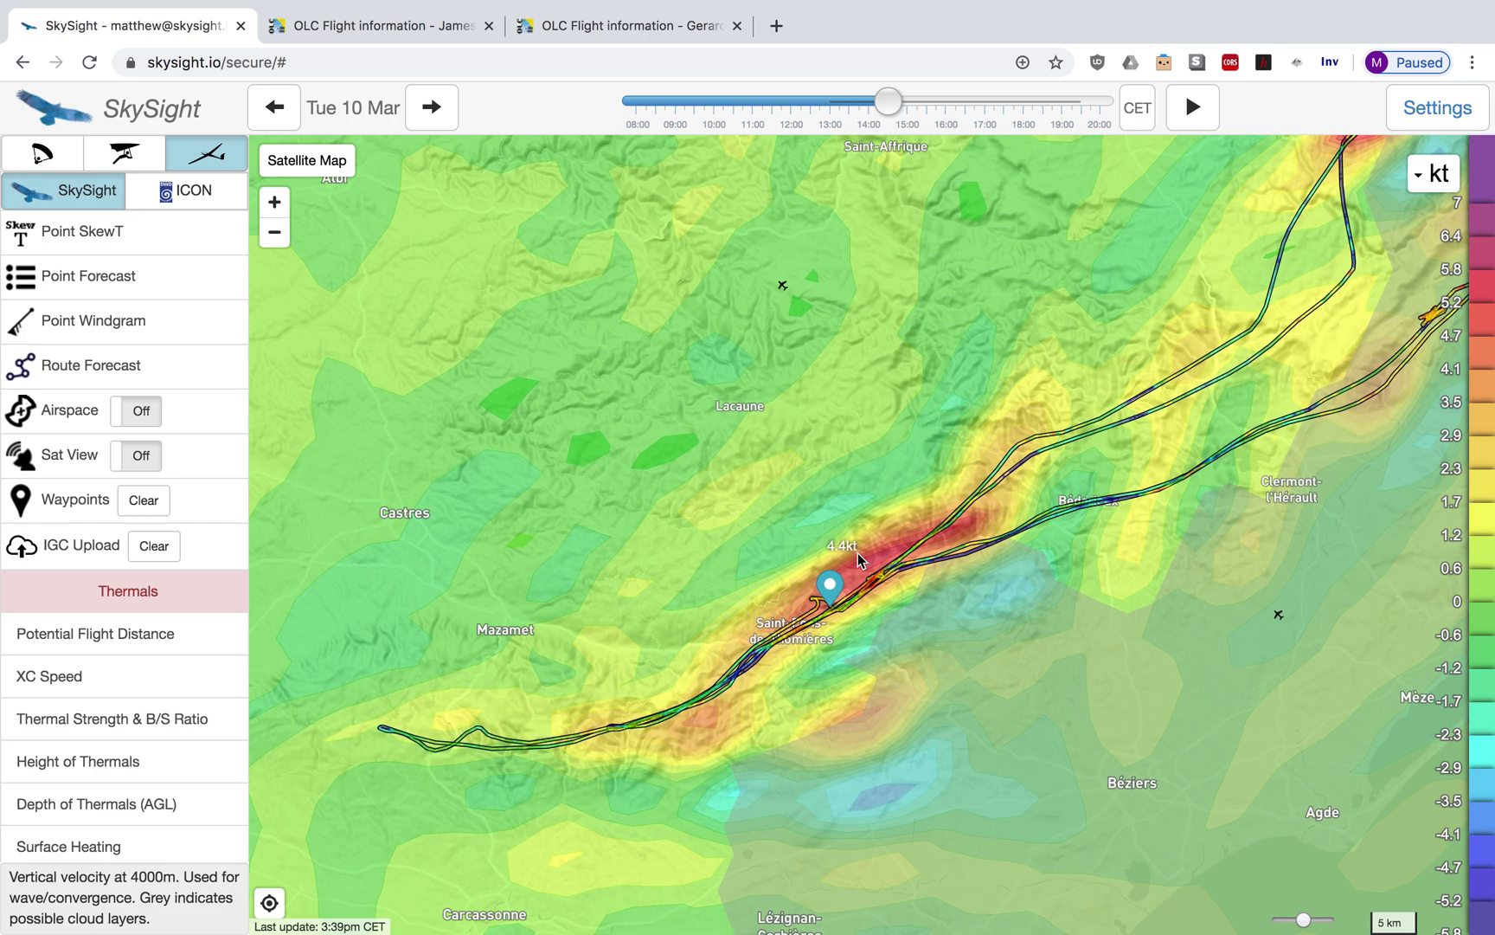
Step: Zoom along the track to check lift values and pan to the flight's eastern part
{"action": "scroll", "coordinate": [858, 554], "scroll_direction": "up", "scroll_amount": 2}
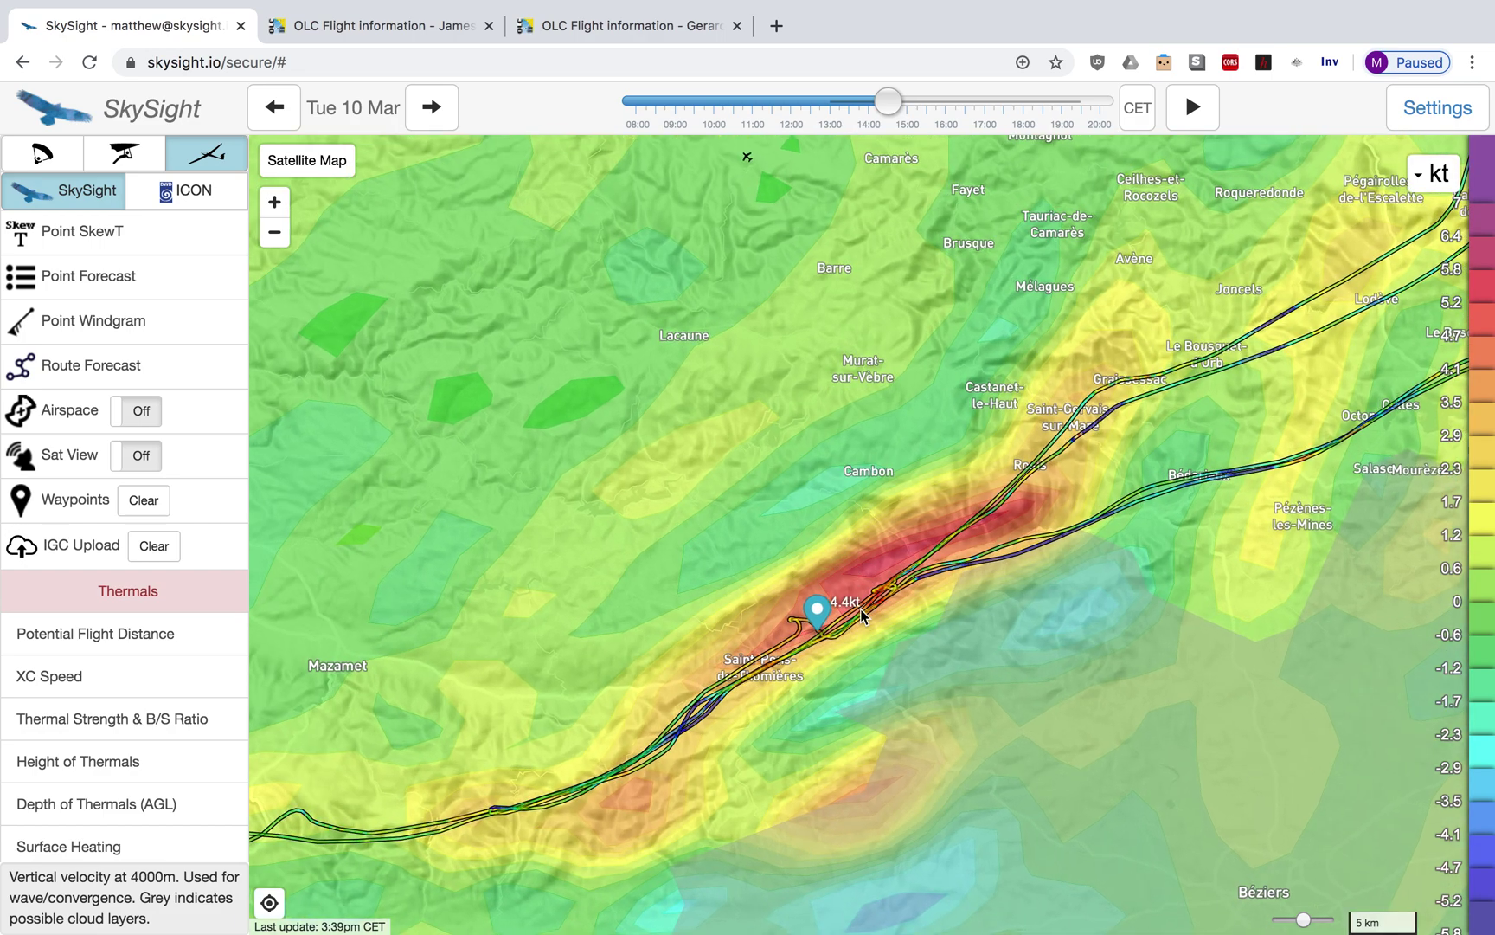
{"action": "scroll", "coordinate": [860, 609], "scroll_direction": "up", "scroll_amount": 1}
{"action": "scroll", "coordinate": [860, 609], "scroll_direction": "up", "scroll_amount": 1}
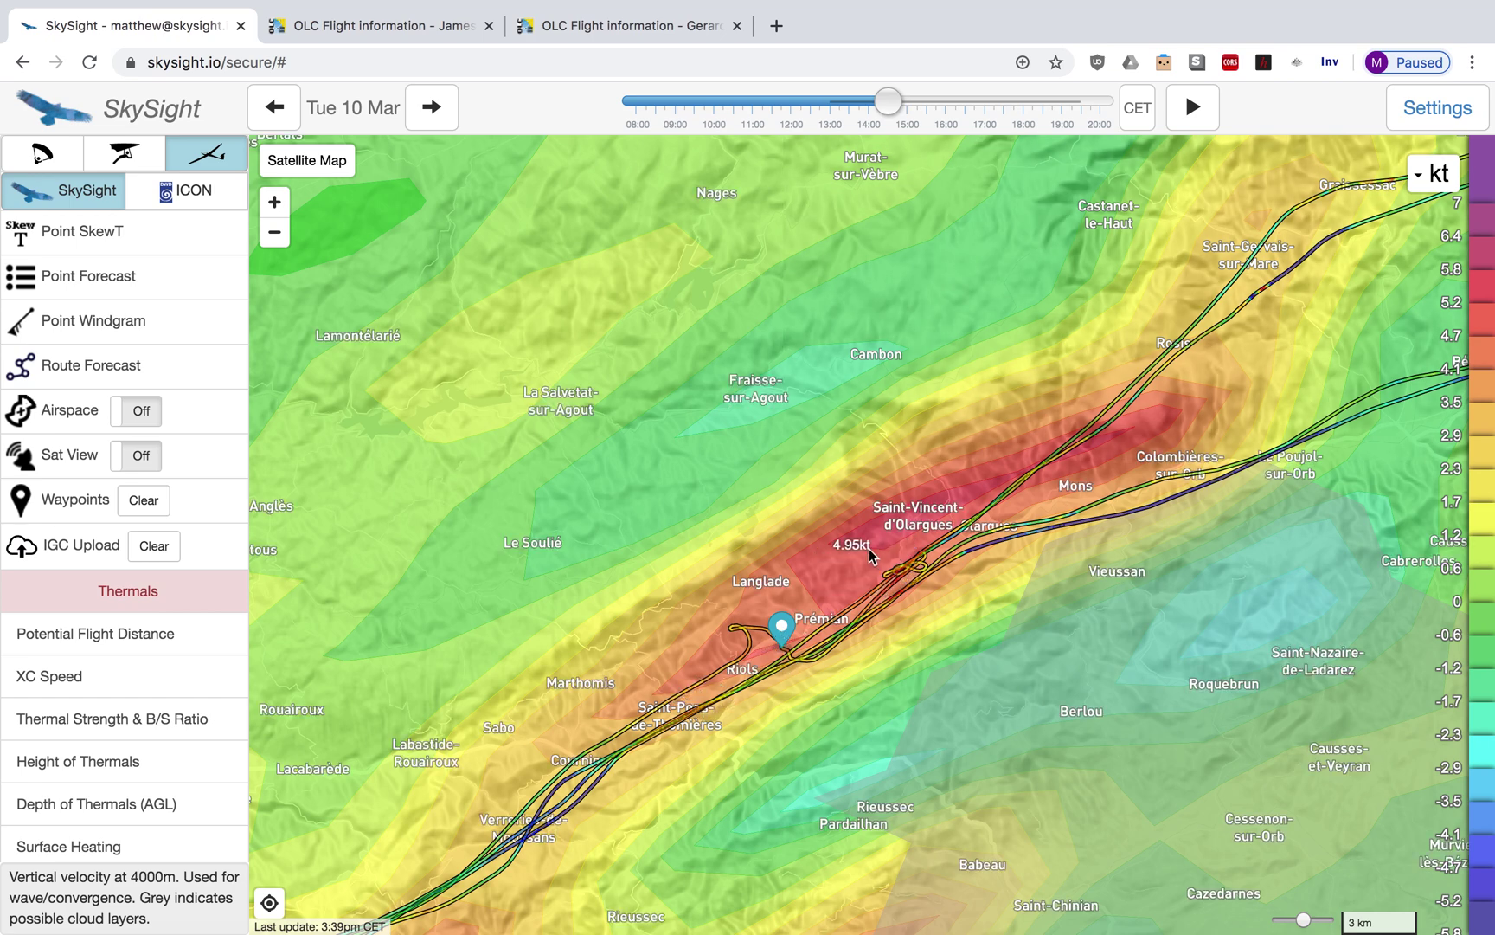
{"action": "scroll", "coordinate": [867, 551], "scroll_direction": "down", "scroll_amount": 2}
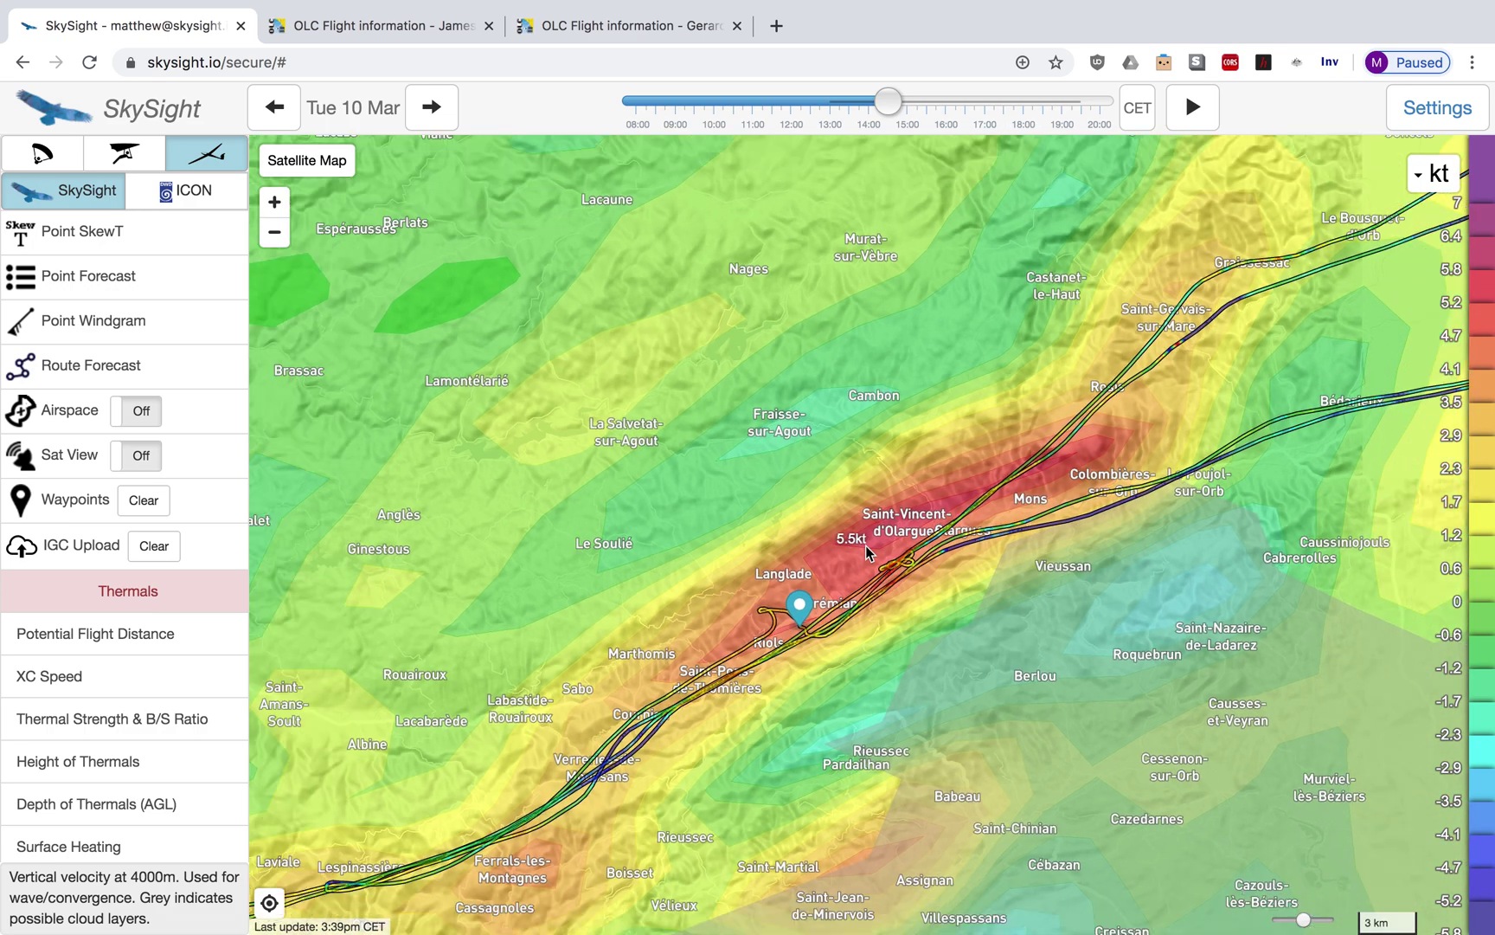
{"action": "scroll", "coordinate": [868, 552], "scroll_direction": "down", "scroll_amount": 2}
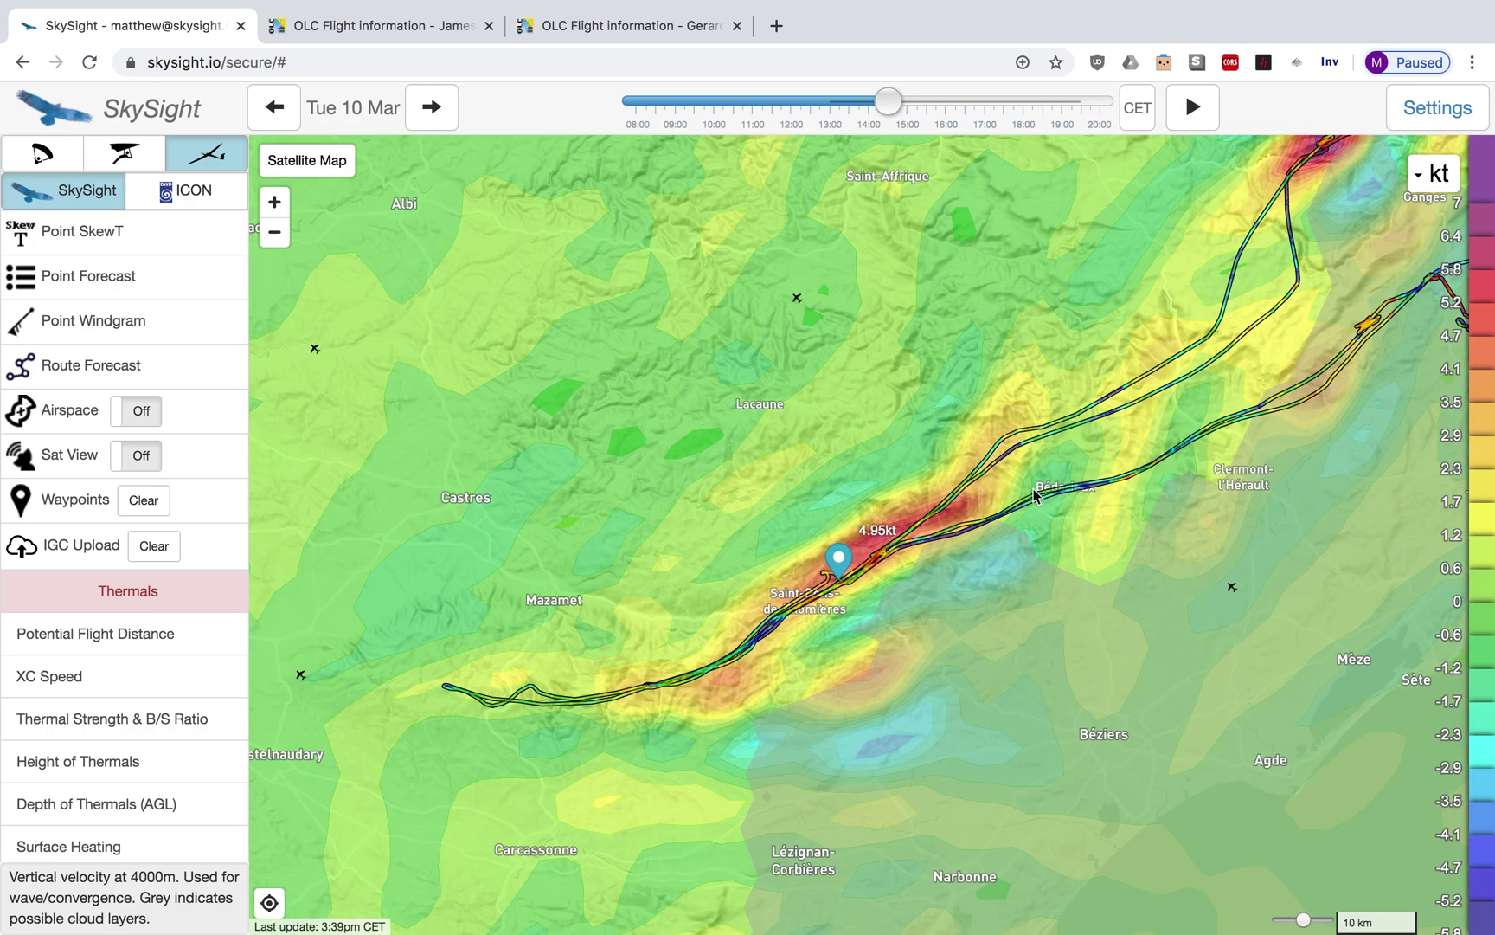
{"action": "left_click_drag", "start_coordinate": [1094, 509], "coordinate": [882, 611]}
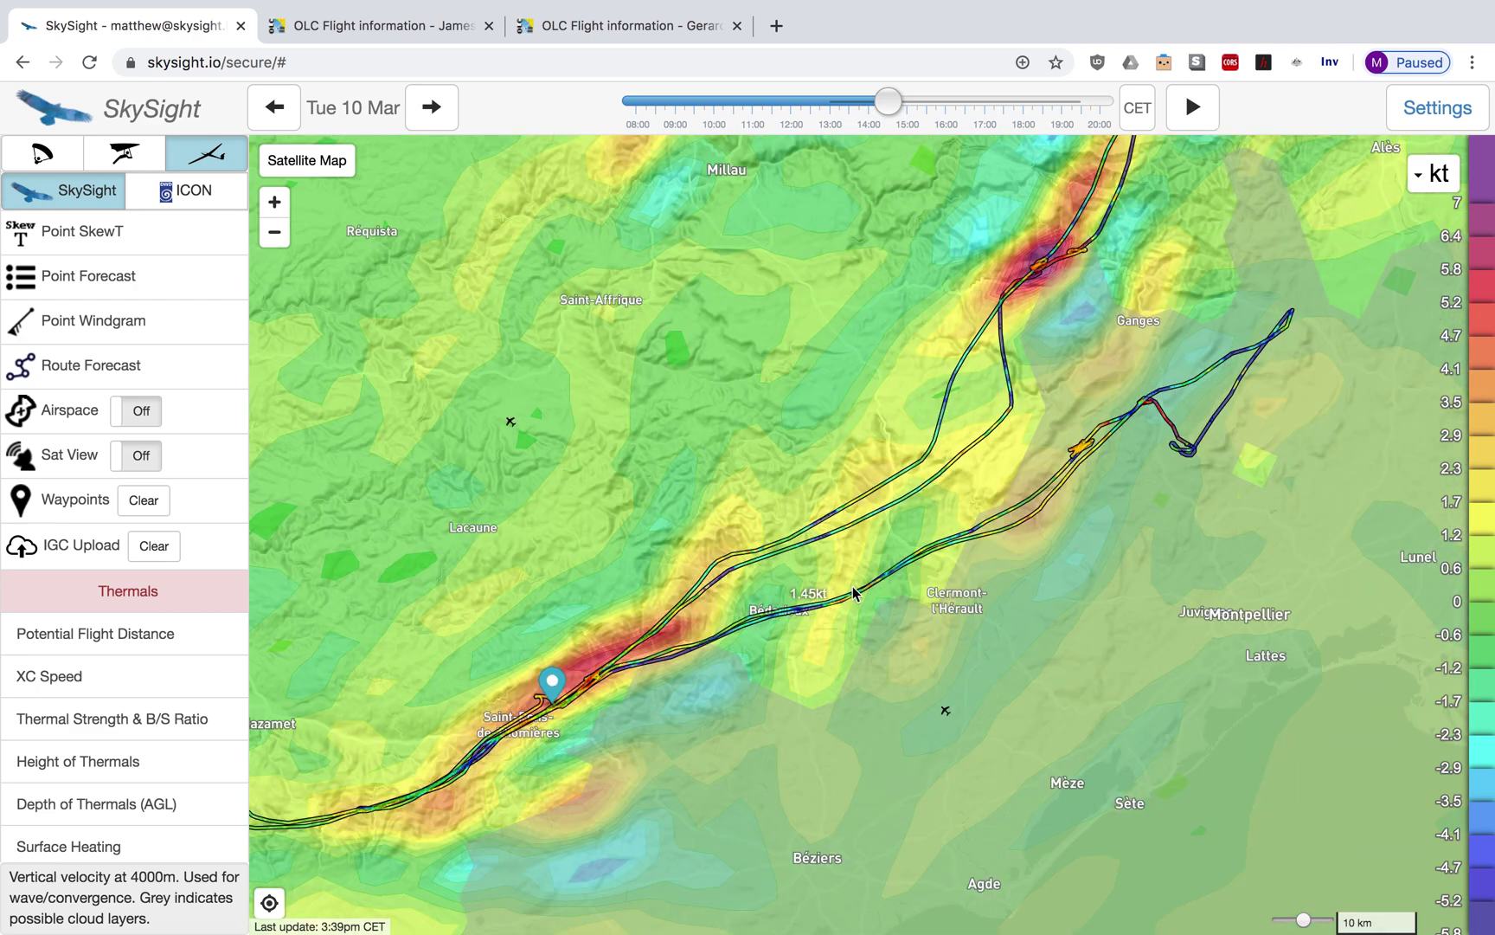
Step: Zoom into the tangled climb near Causse-de-la-Selle and step the forecast back to about 14:00
{"action": "scroll", "coordinate": [822, 634], "scroll_direction": "up", "scroll_amount": 2}
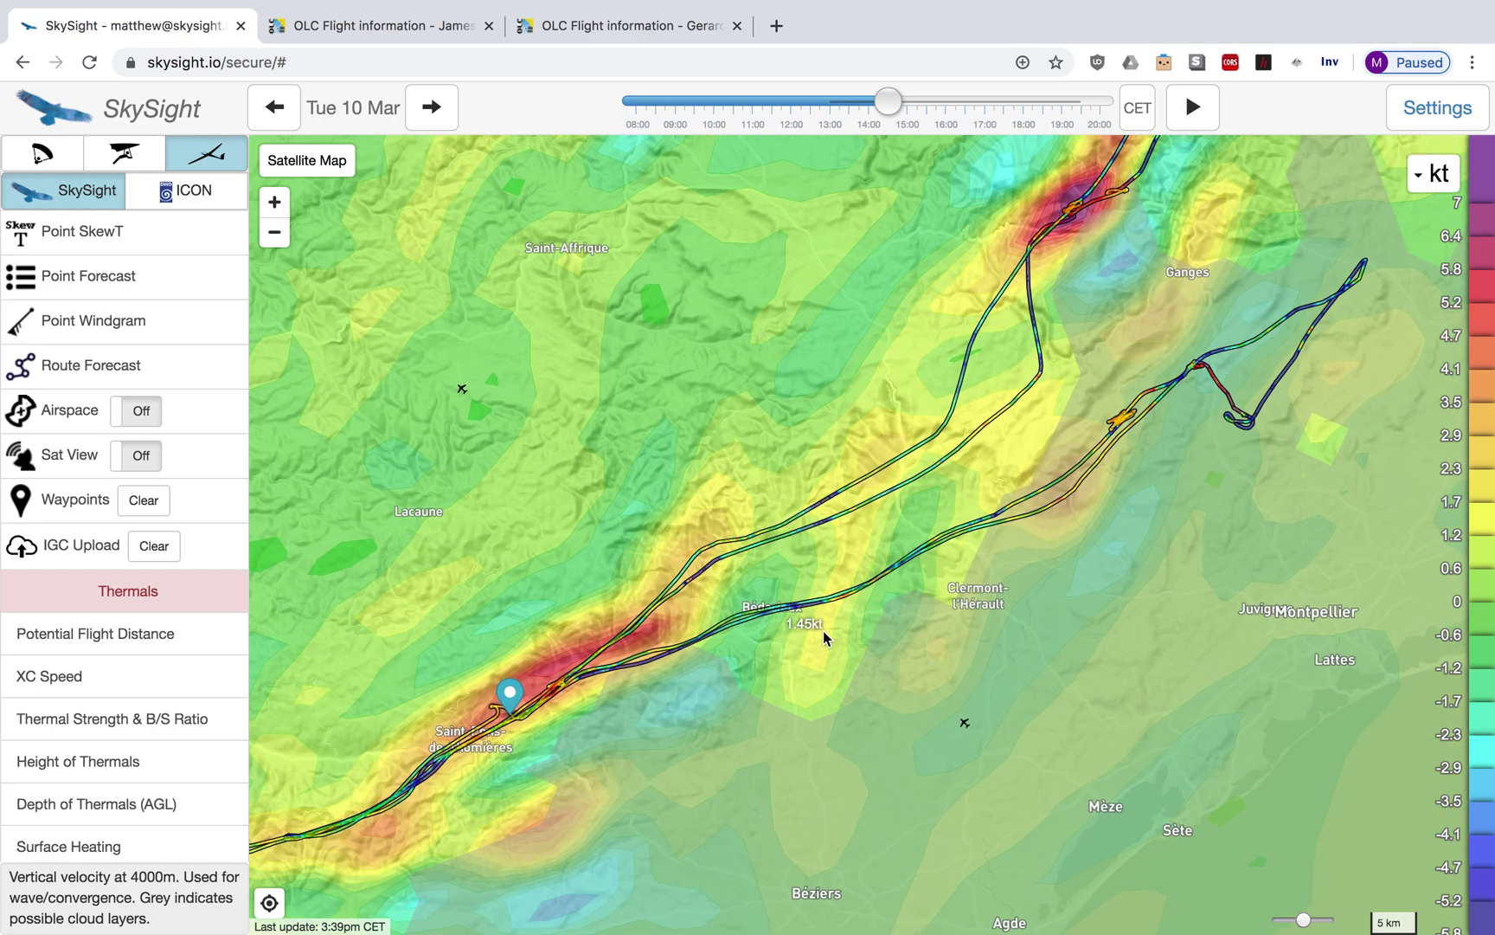
{"action": "scroll", "coordinate": [824, 632], "scroll_direction": "up", "scroll_amount": 1}
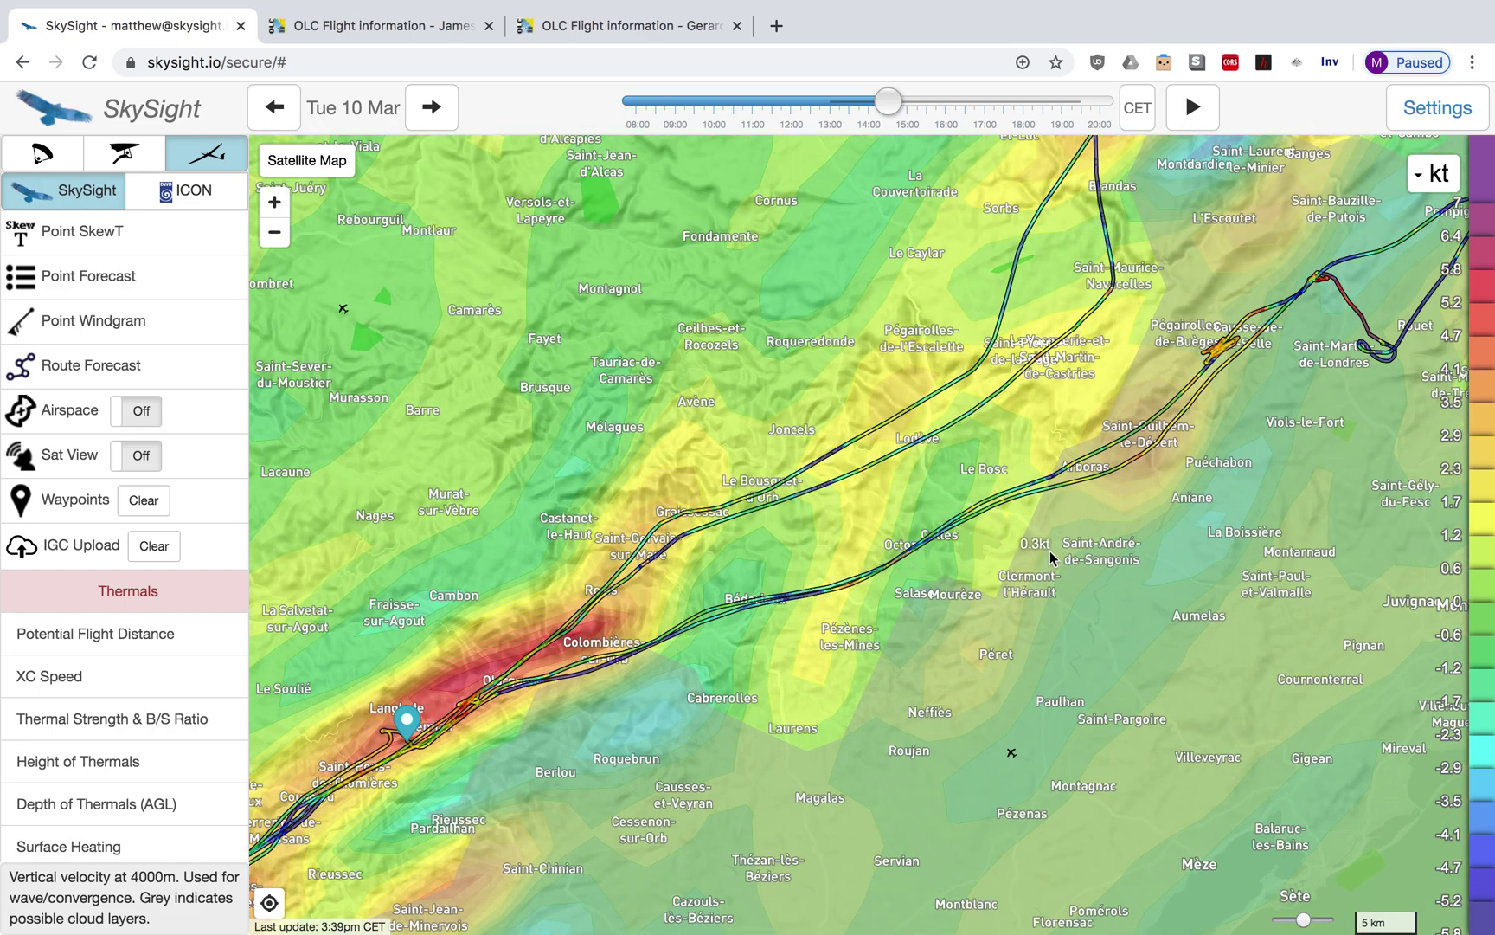
{"action": "scroll", "coordinate": [1051, 550], "scroll_direction": "down", "scroll_amount": 1}
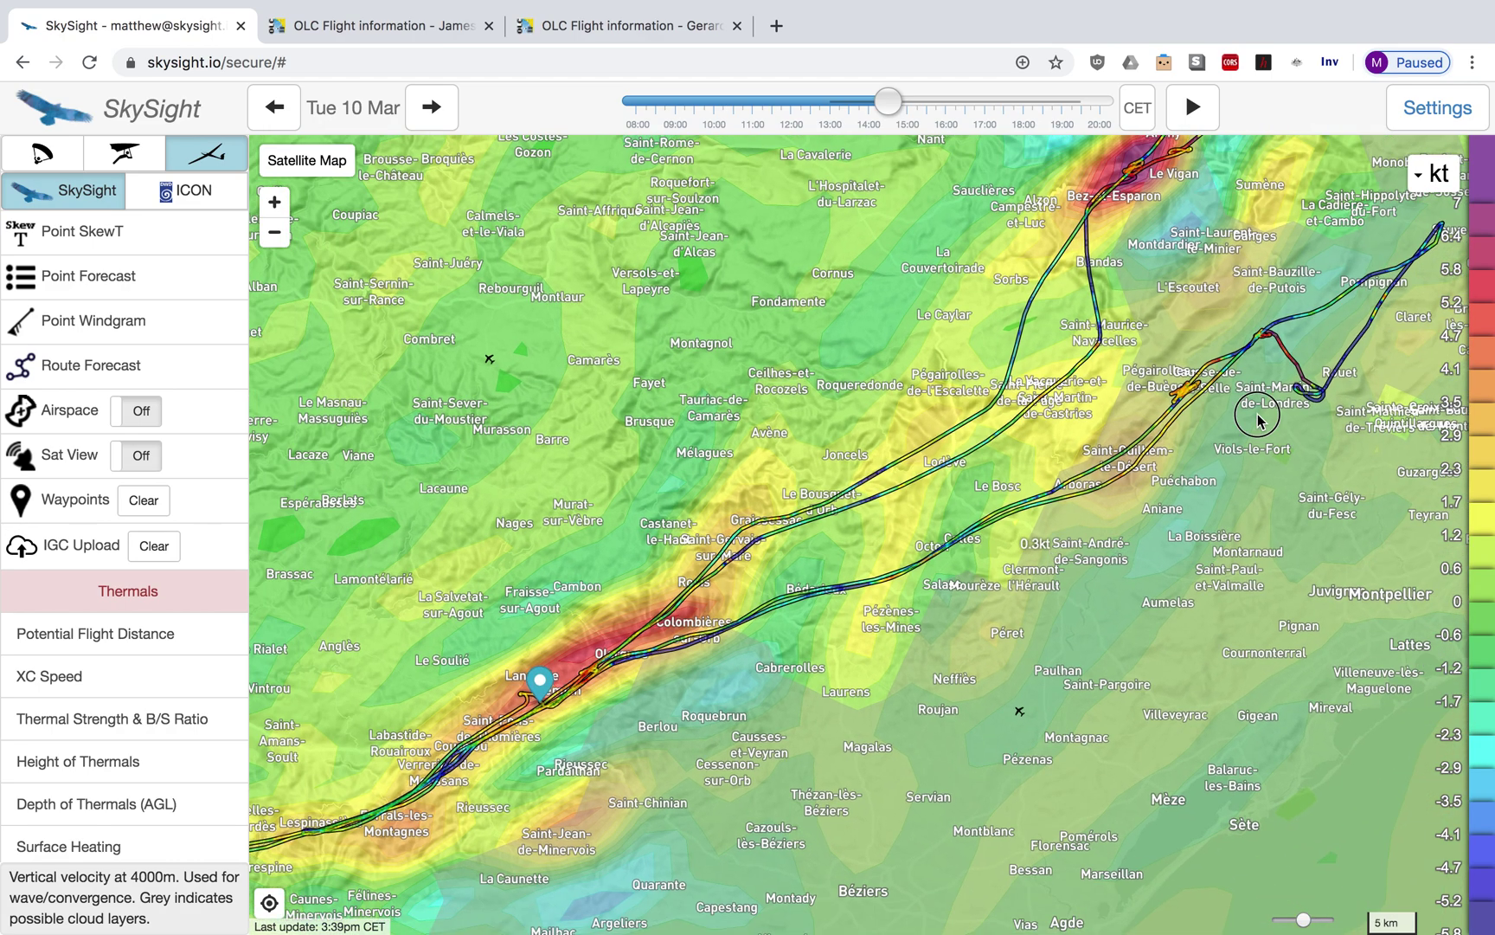
{"action": "left_click_drag", "start_coordinate": [1258, 419], "coordinate": [1160, 487]}
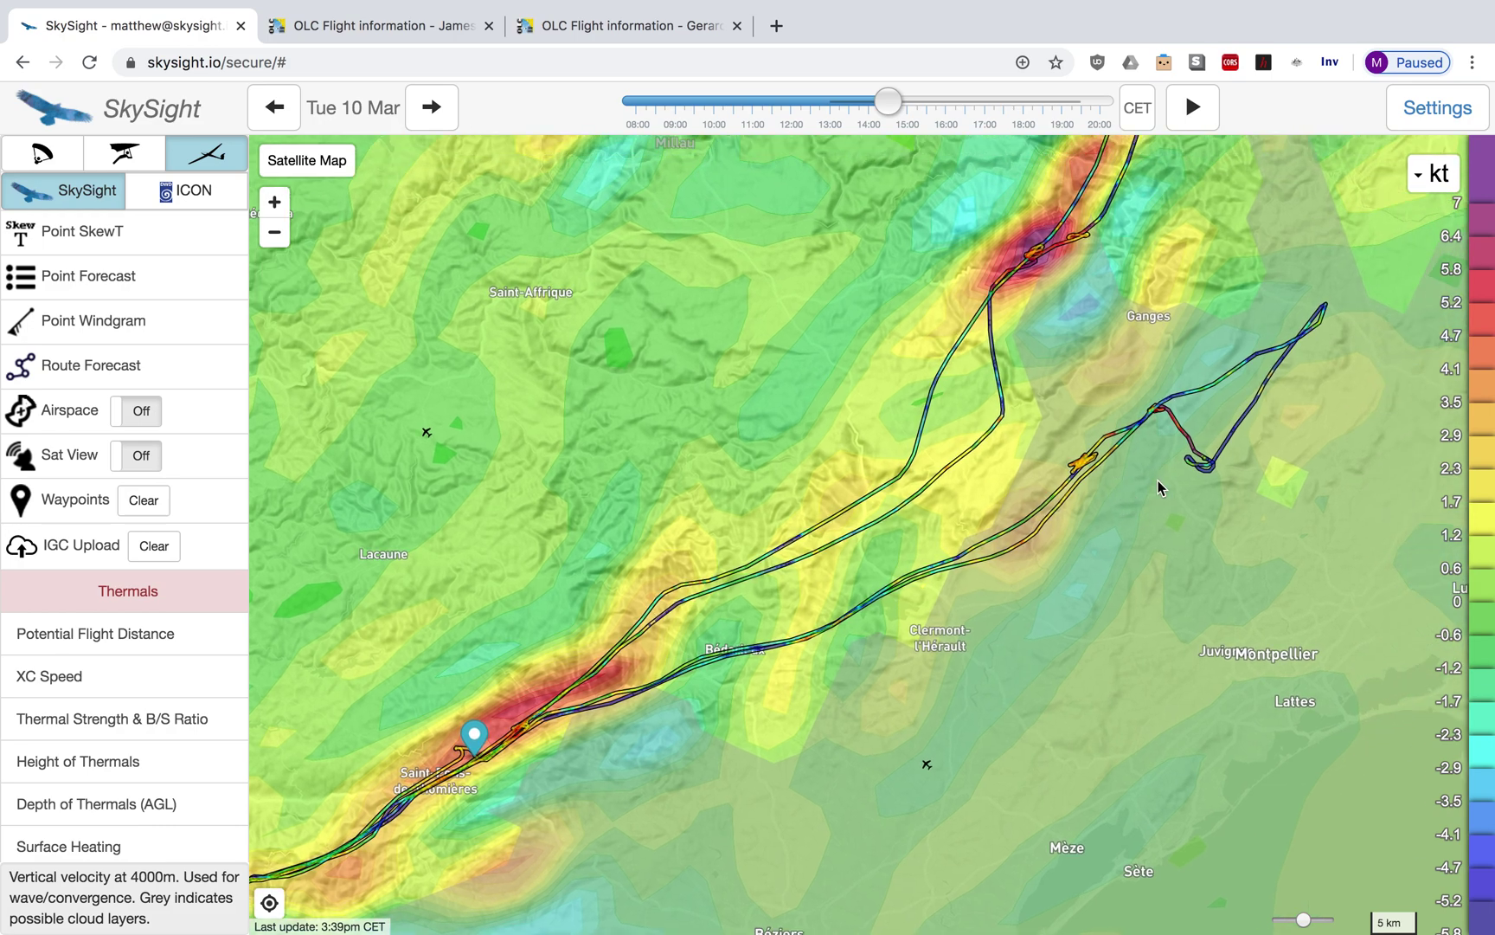
{"action": "scroll", "coordinate": [1121, 446], "scroll_direction": "up", "scroll_amount": 1}
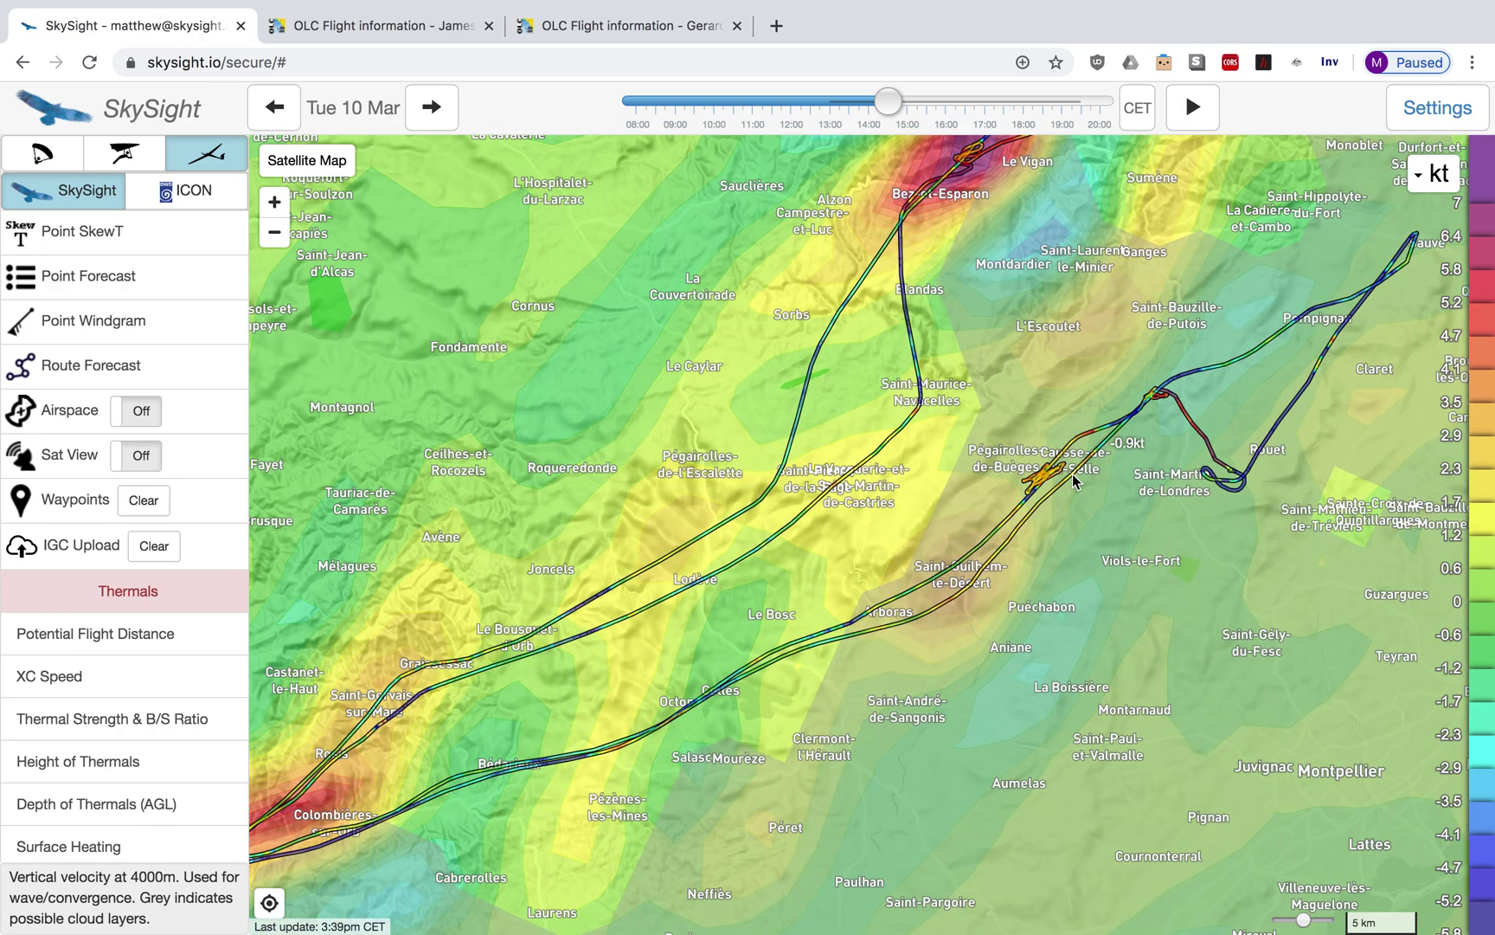
{"action": "scroll", "coordinate": [1072, 475], "scroll_direction": "up", "scroll_amount": 2}
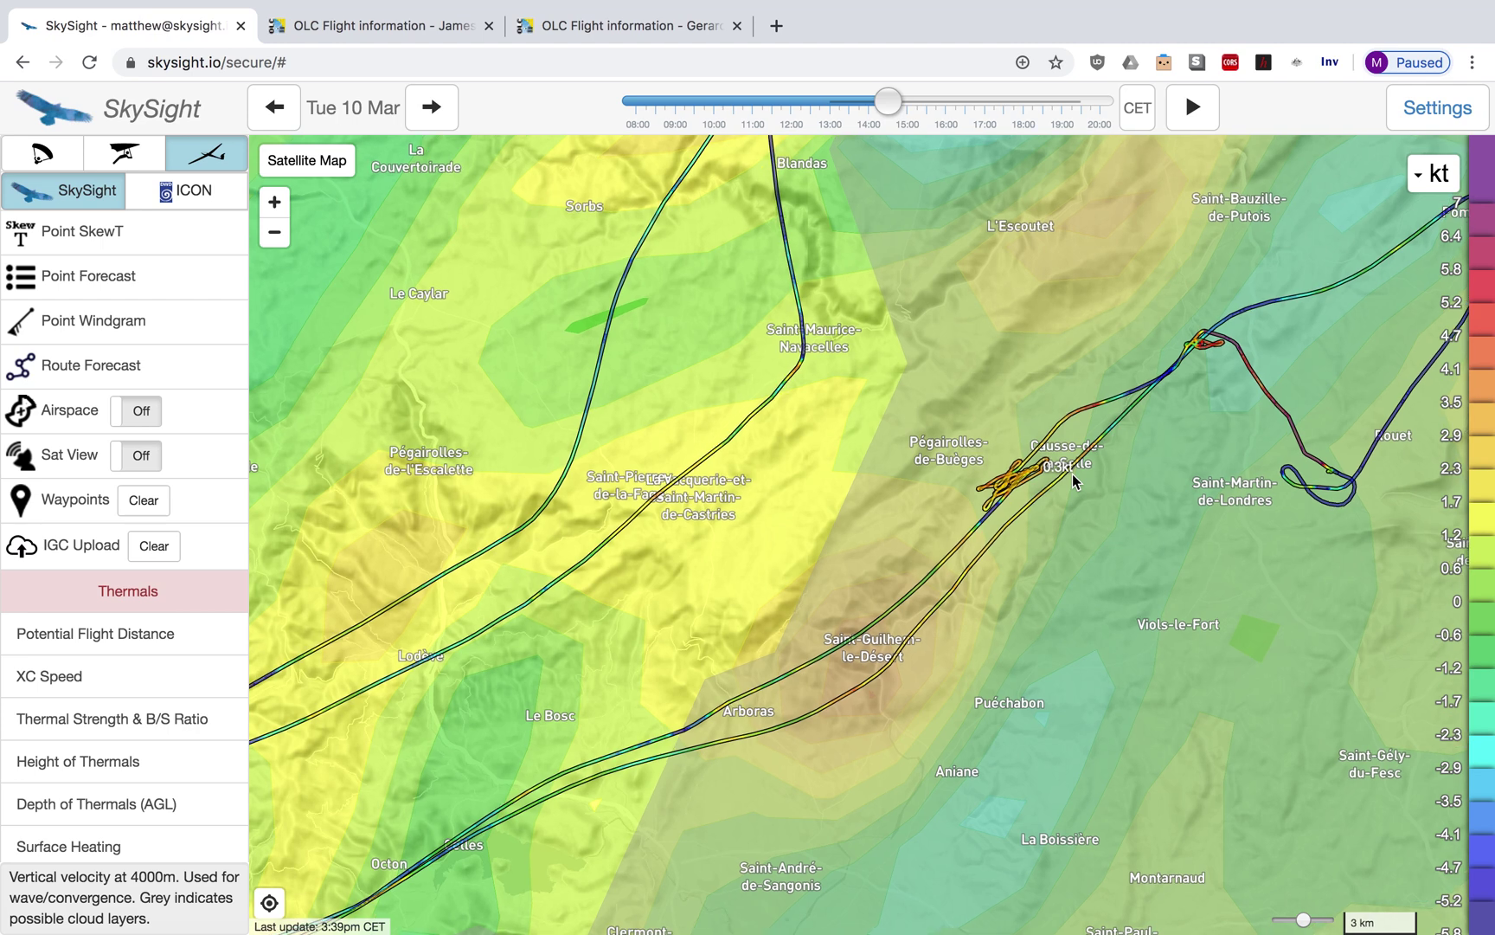
{"action": "scroll", "coordinate": [1072, 473], "scroll_direction": "up", "scroll_amount": 1}
{"action": "mouse_move", "coordinate": [888, 102]}
{"action": "left_mouse_down"}
{"action": "mouse_move", "coordinate": [835, 102]}
{"action": "mouse_move", "coordinate": [865, 110]}
{"action": "left_mouse_up"}
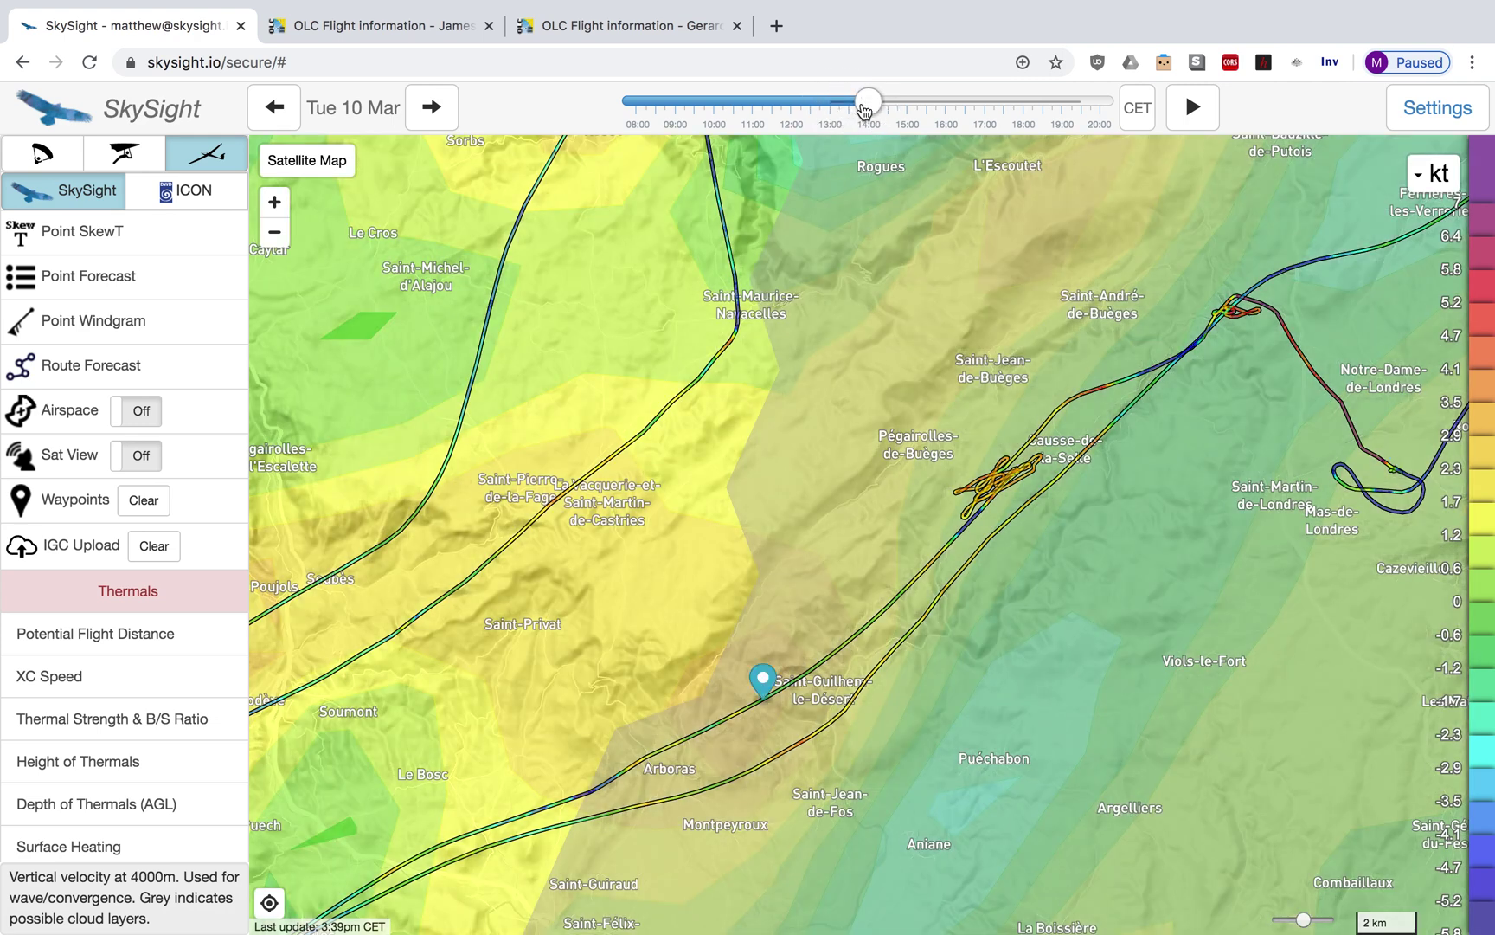
Step: Switch the Wave layer to Vertical Velocity 3km/10kft, passing through 2km/7kft
{"action": "scroll", "coordinate": [110, 634], "scroll_direction": "down", "scroll_amount": 10}
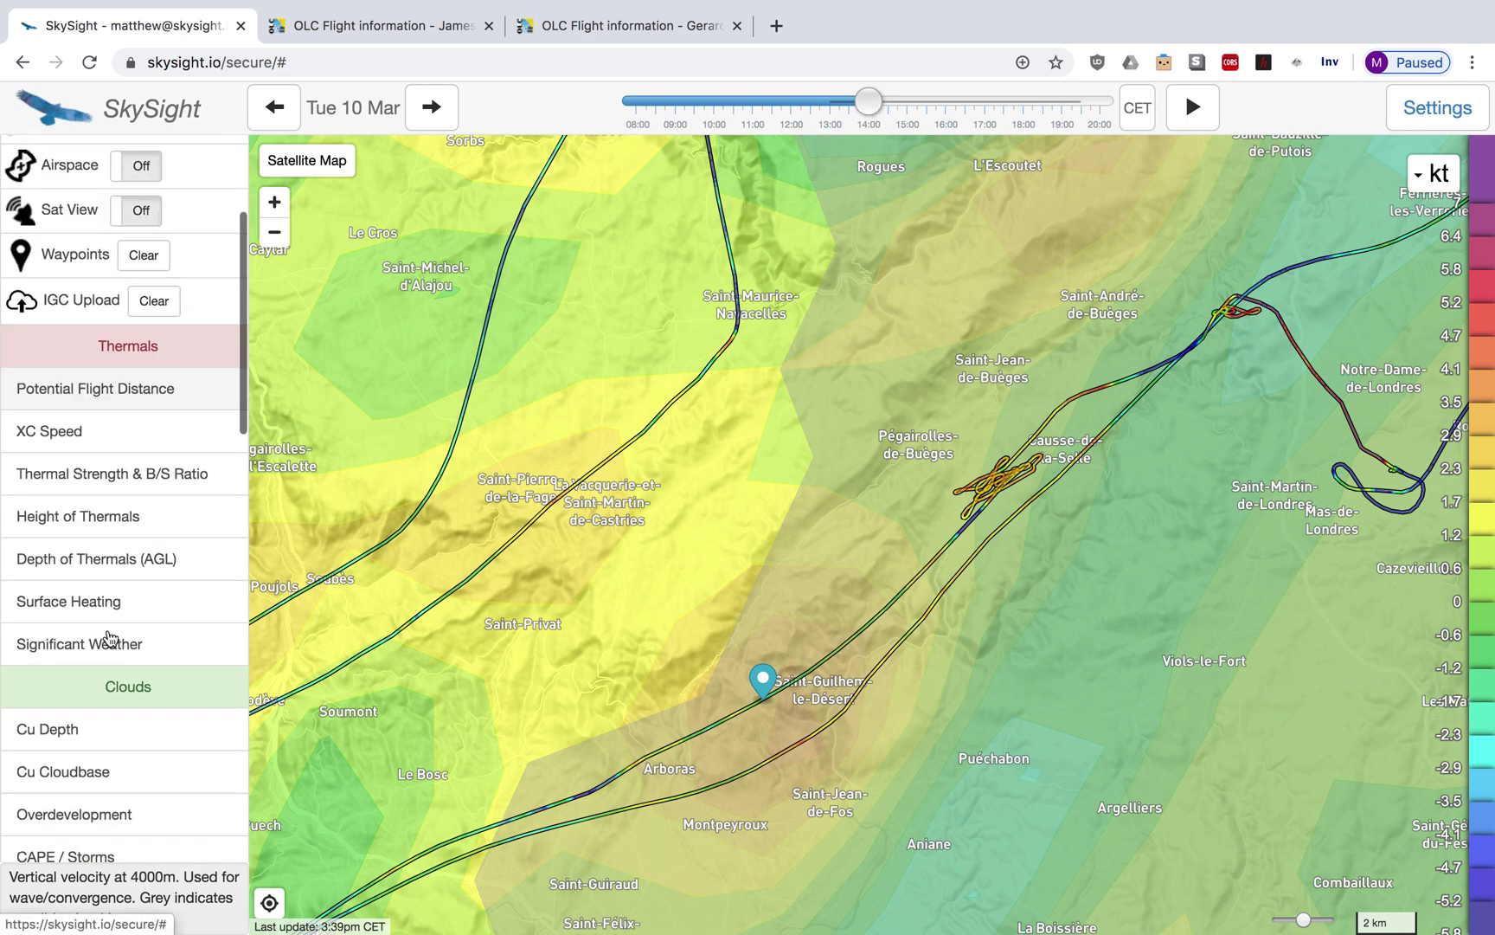
{"action": "scroll", "coordinate": [110, 636], "scroll_direction": "down", "scroll_amount": 5}
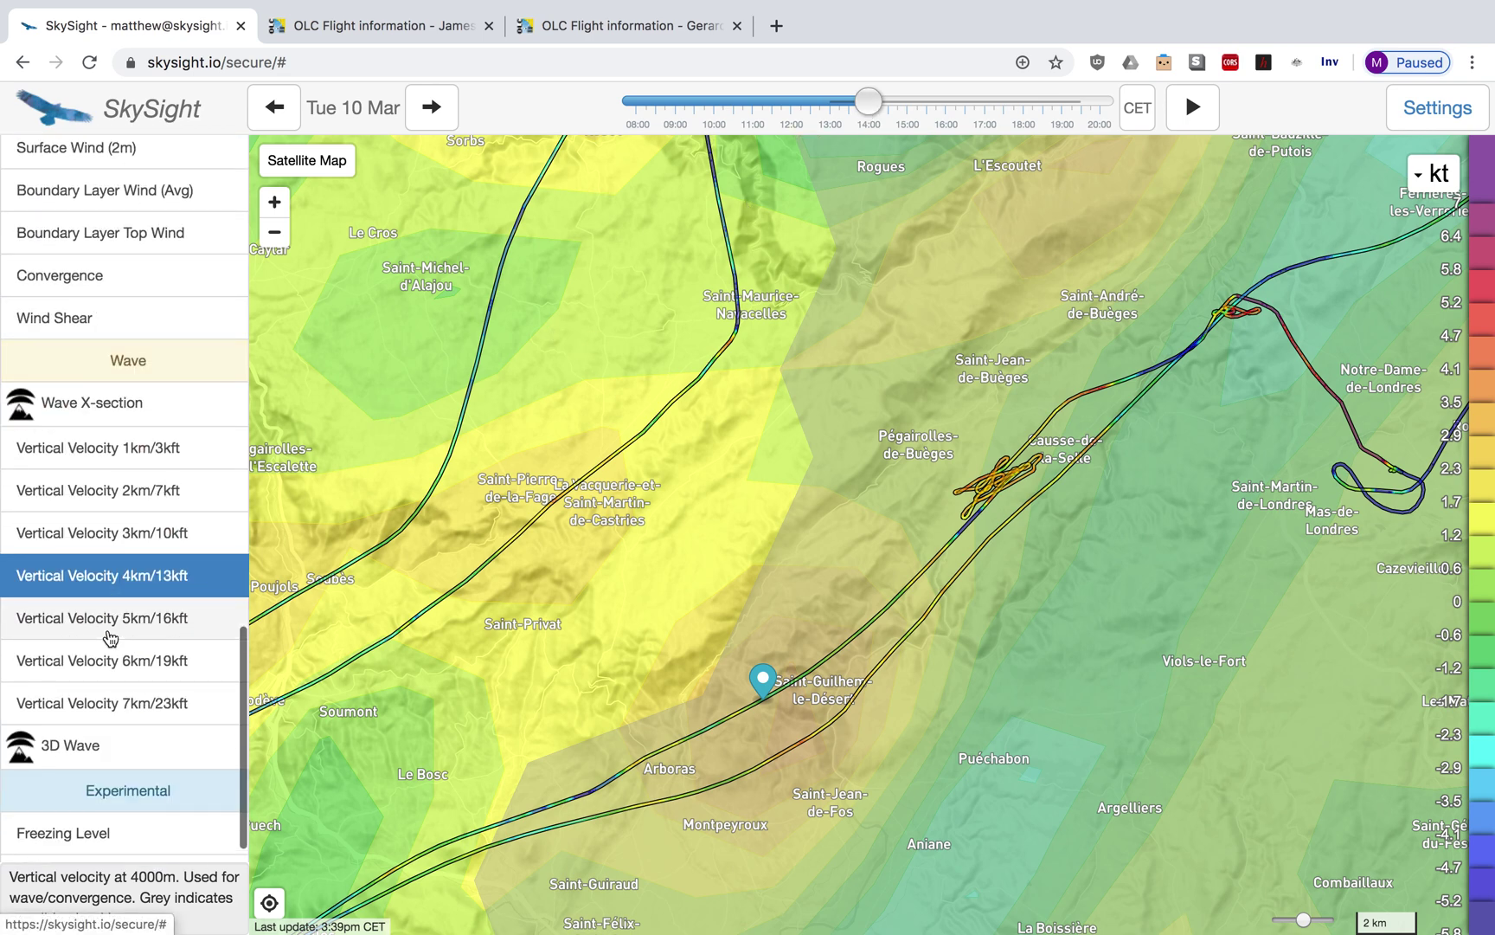
{"action": "left_click", "coordinate": [145, 508]}
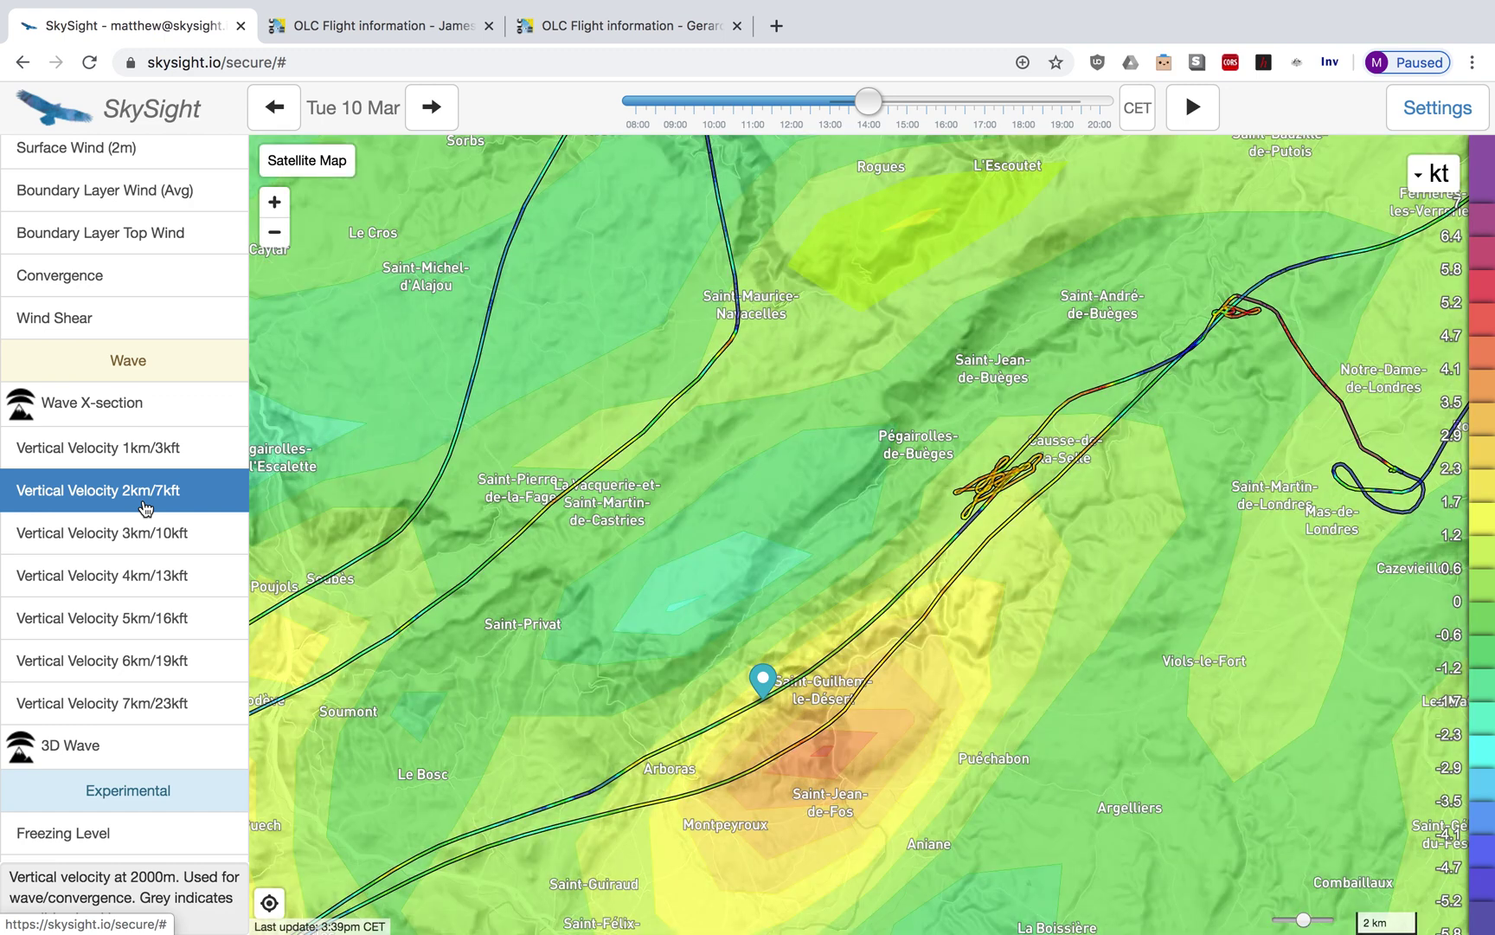
{"action": "left_click", "coordinate": [141, 525]}
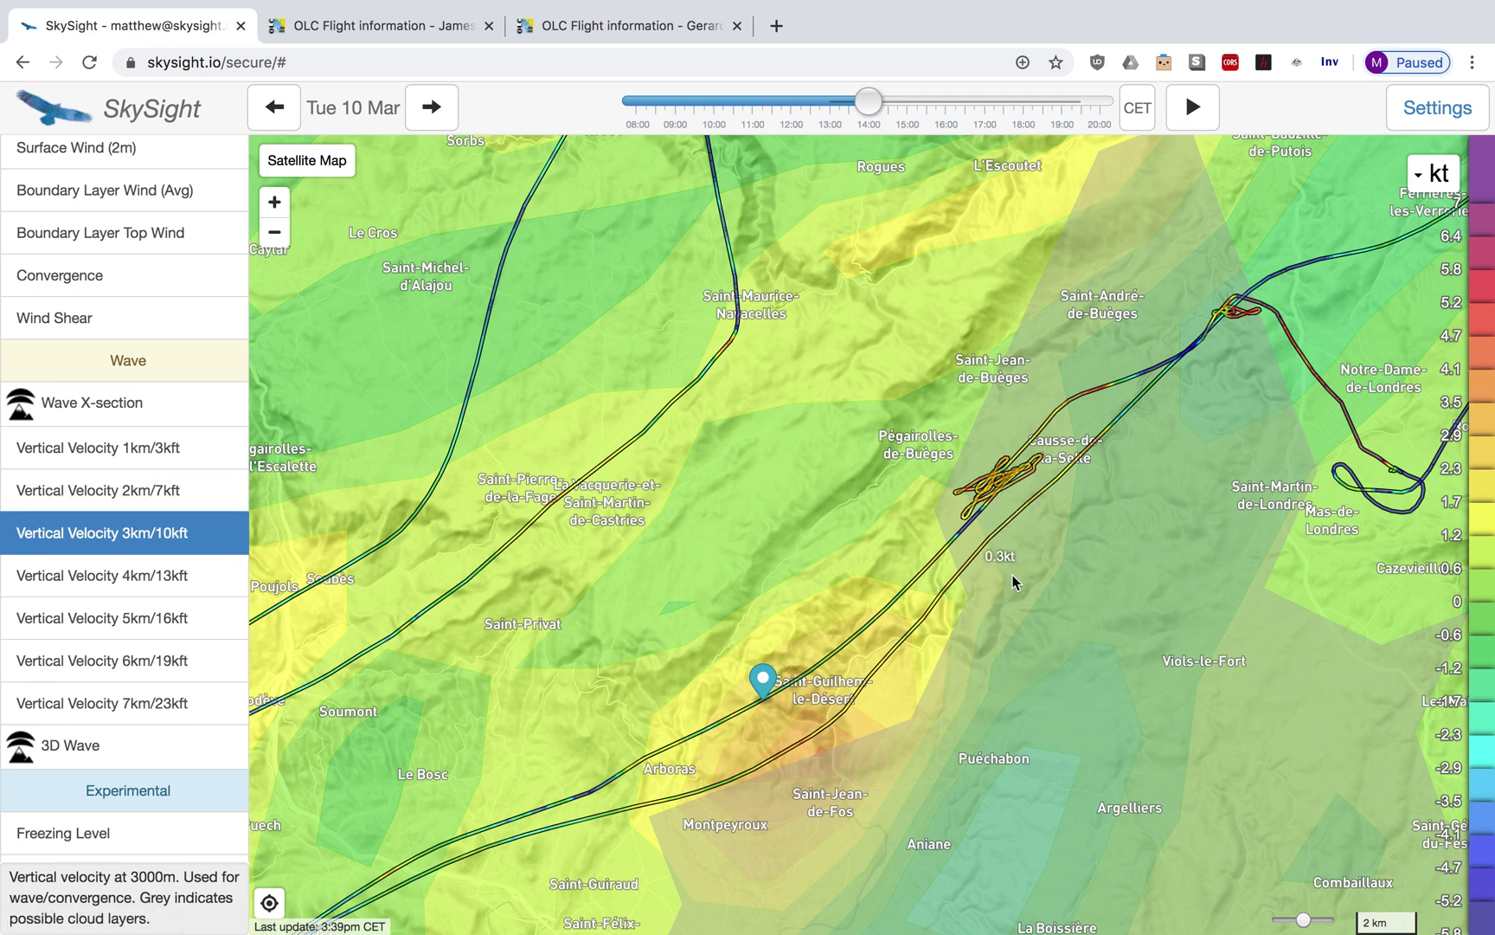
Step: Zoom out to frame both full tracks between Millau and Montpellier and return the layer list to the top
{"action": "scroll", "coordinate": [1015, 506], "scroll_direction": "up", "scroll_amount": 3}
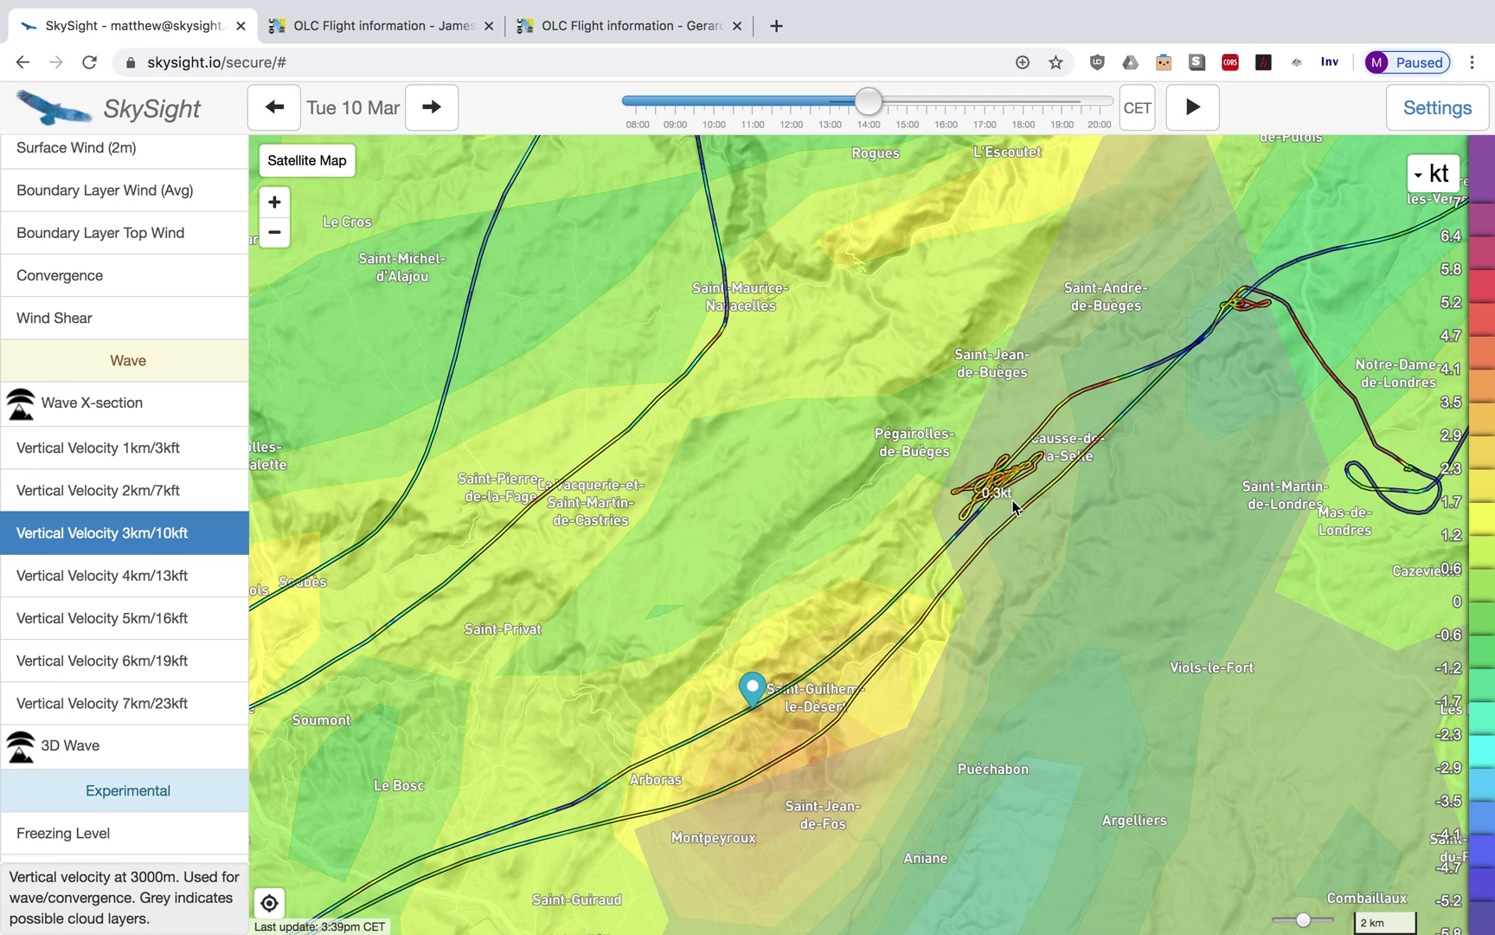
{"action": "scroll", "coordinate": [1014, 506], "scroll_direction": "down", "scroll_amount": 3}
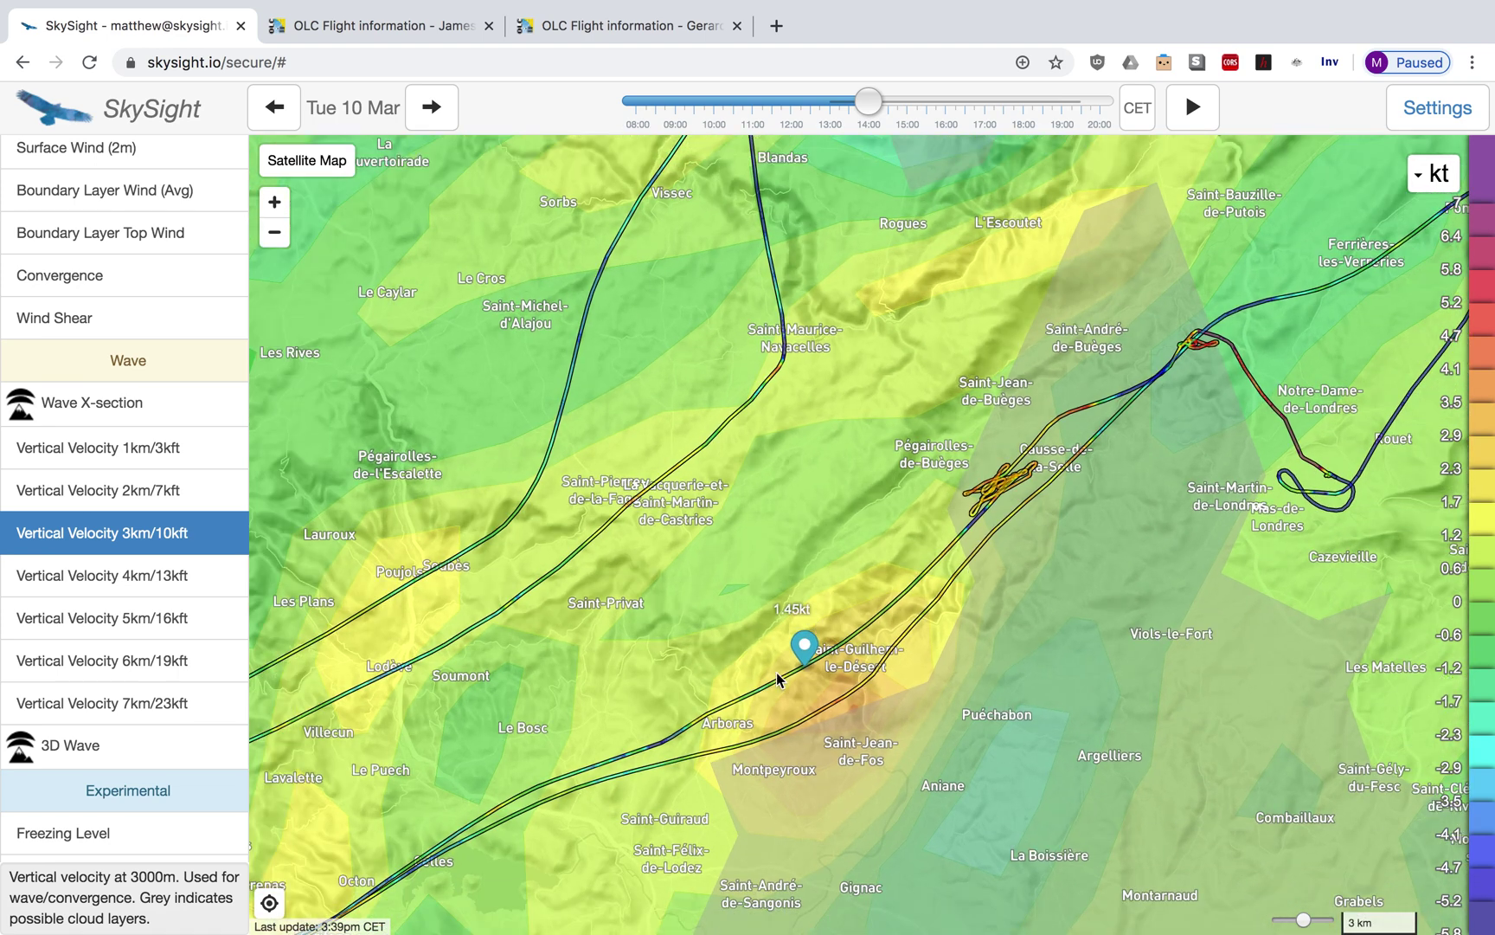
{"action": "scroll", "coordinate": [907, 690], "scroll_direction": "down", "scroll_amount": 1}
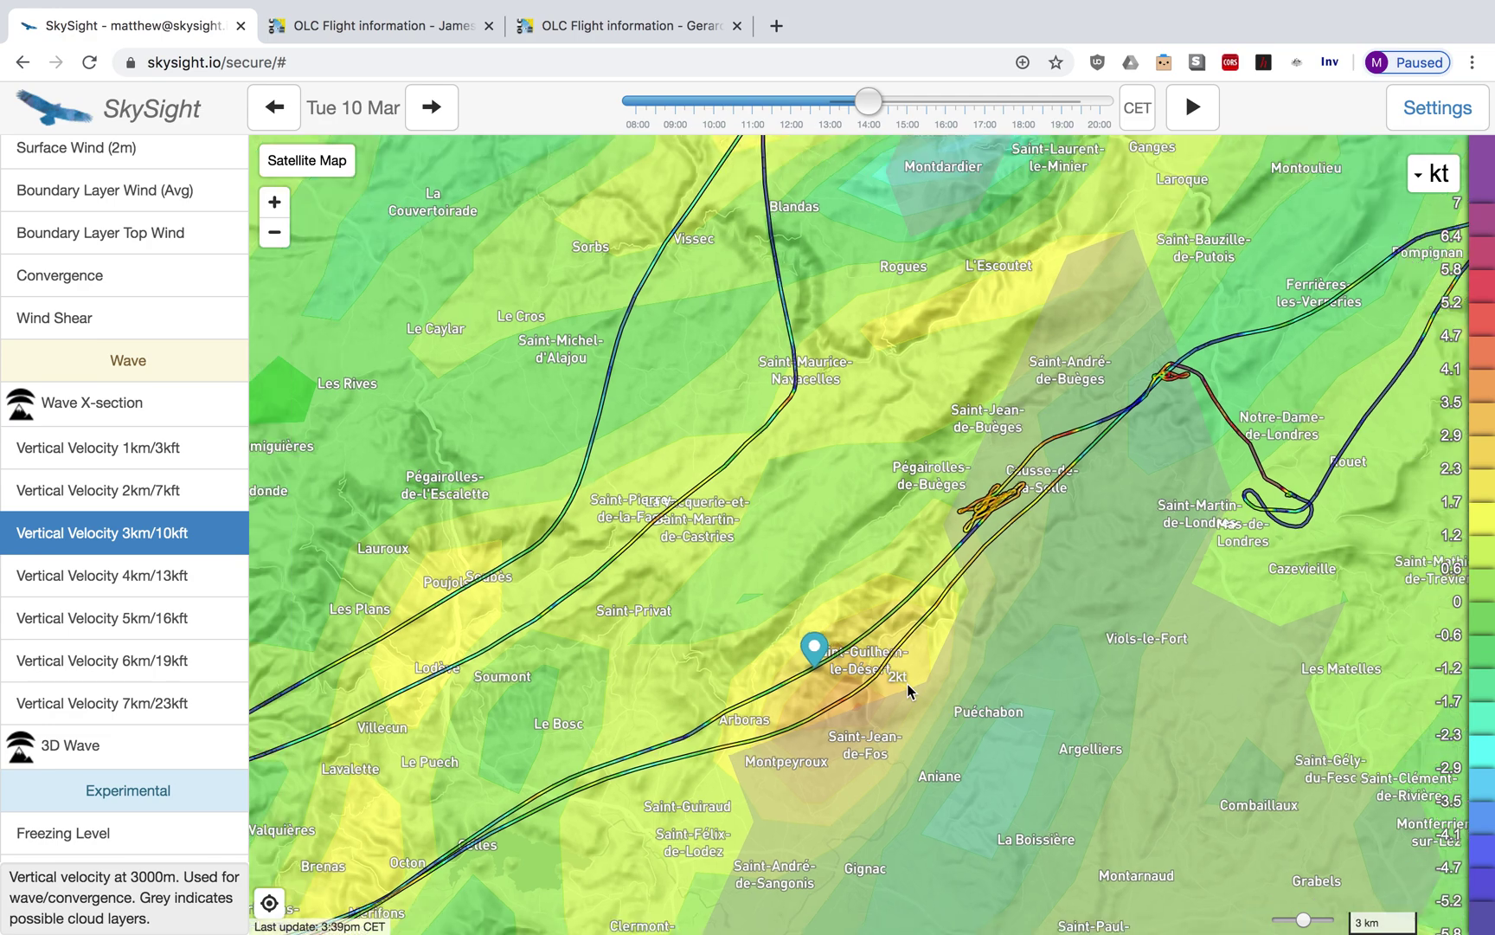
{"action": "left_click_drag", "start_coordinate": [1108, 595], "coordinate": [1043, 623]}
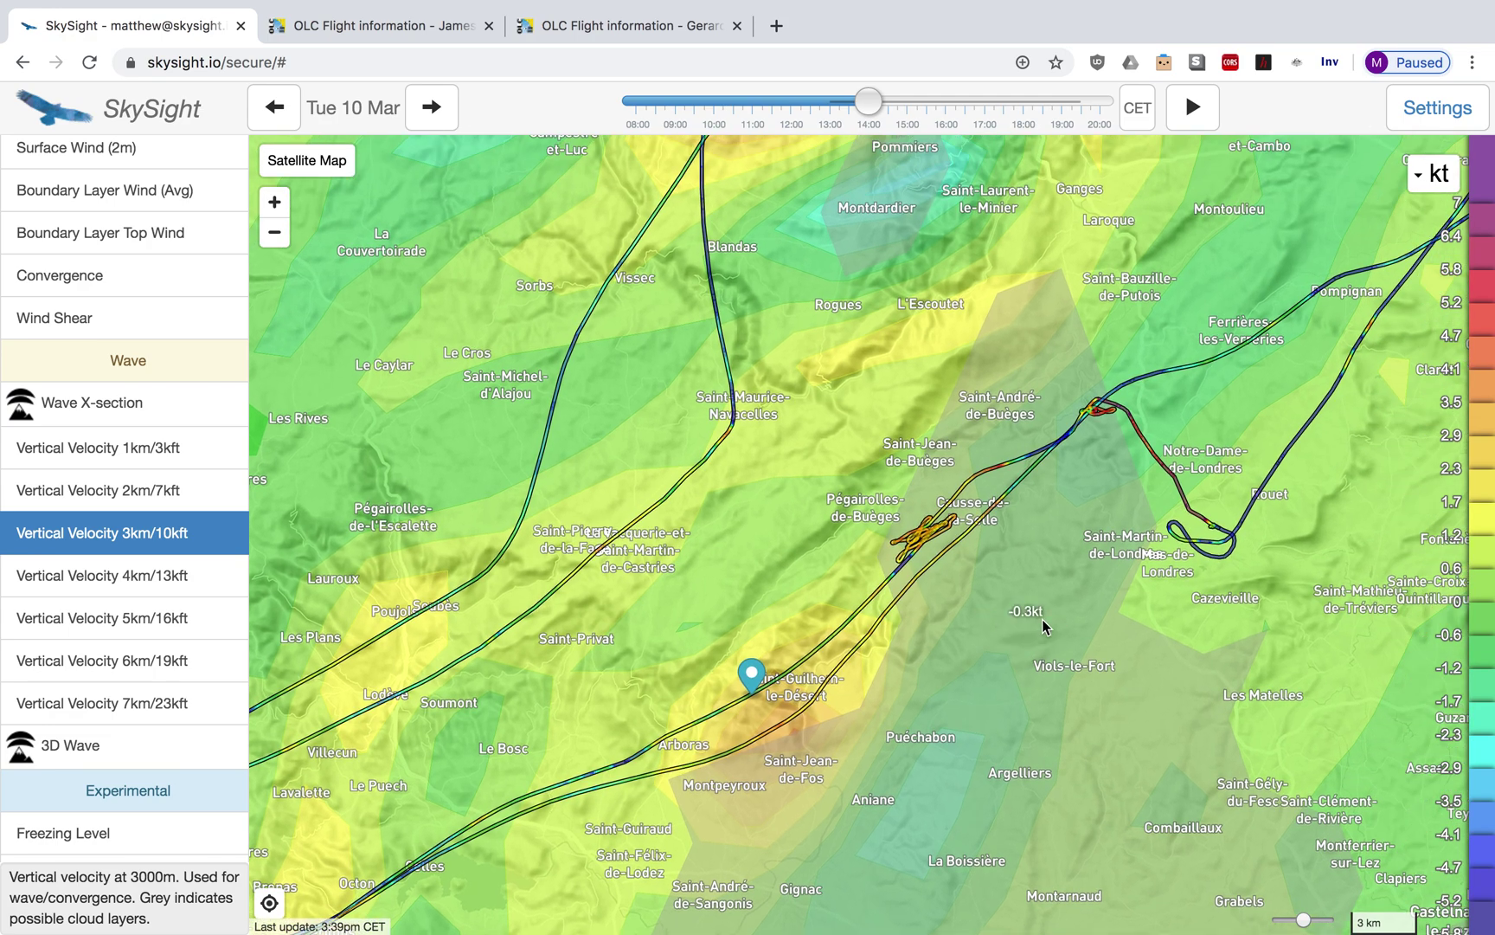
{"action": "scroll", "coordinate": [1043, 620], "scroll_direction": "down", "scroll_amount": 2}
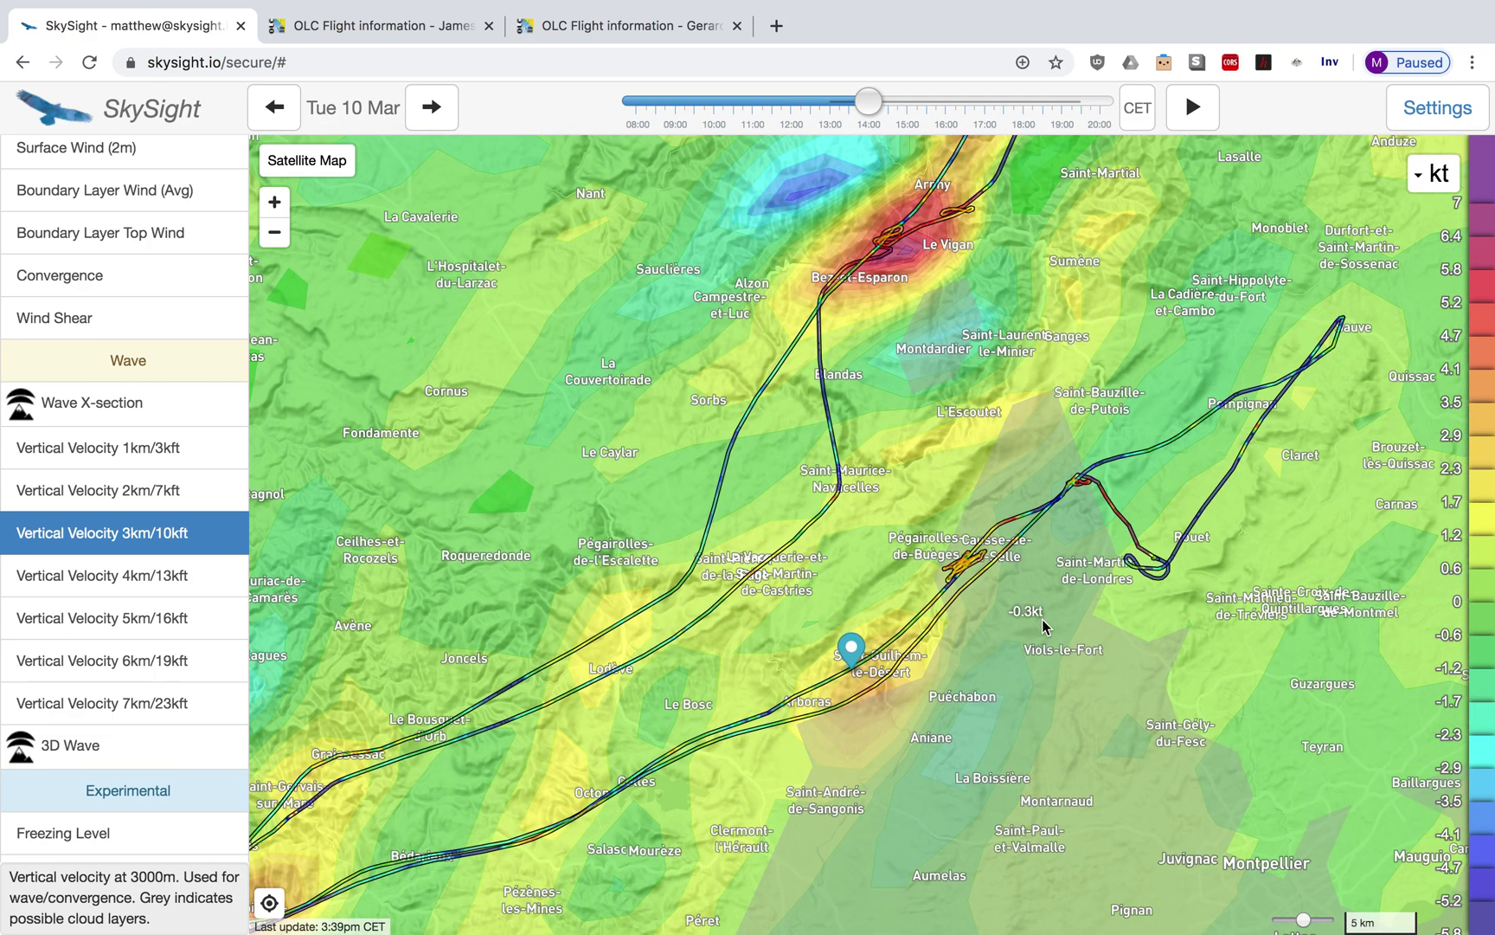
{"action": "scroll", "coordinate": [1042, 620], "scroll_direction": "down", "scroll_amount": 2}
{"action": "scroll", "coordinate": [1042, 623], "scroll_direction": "down", "scroll_amount": 2}
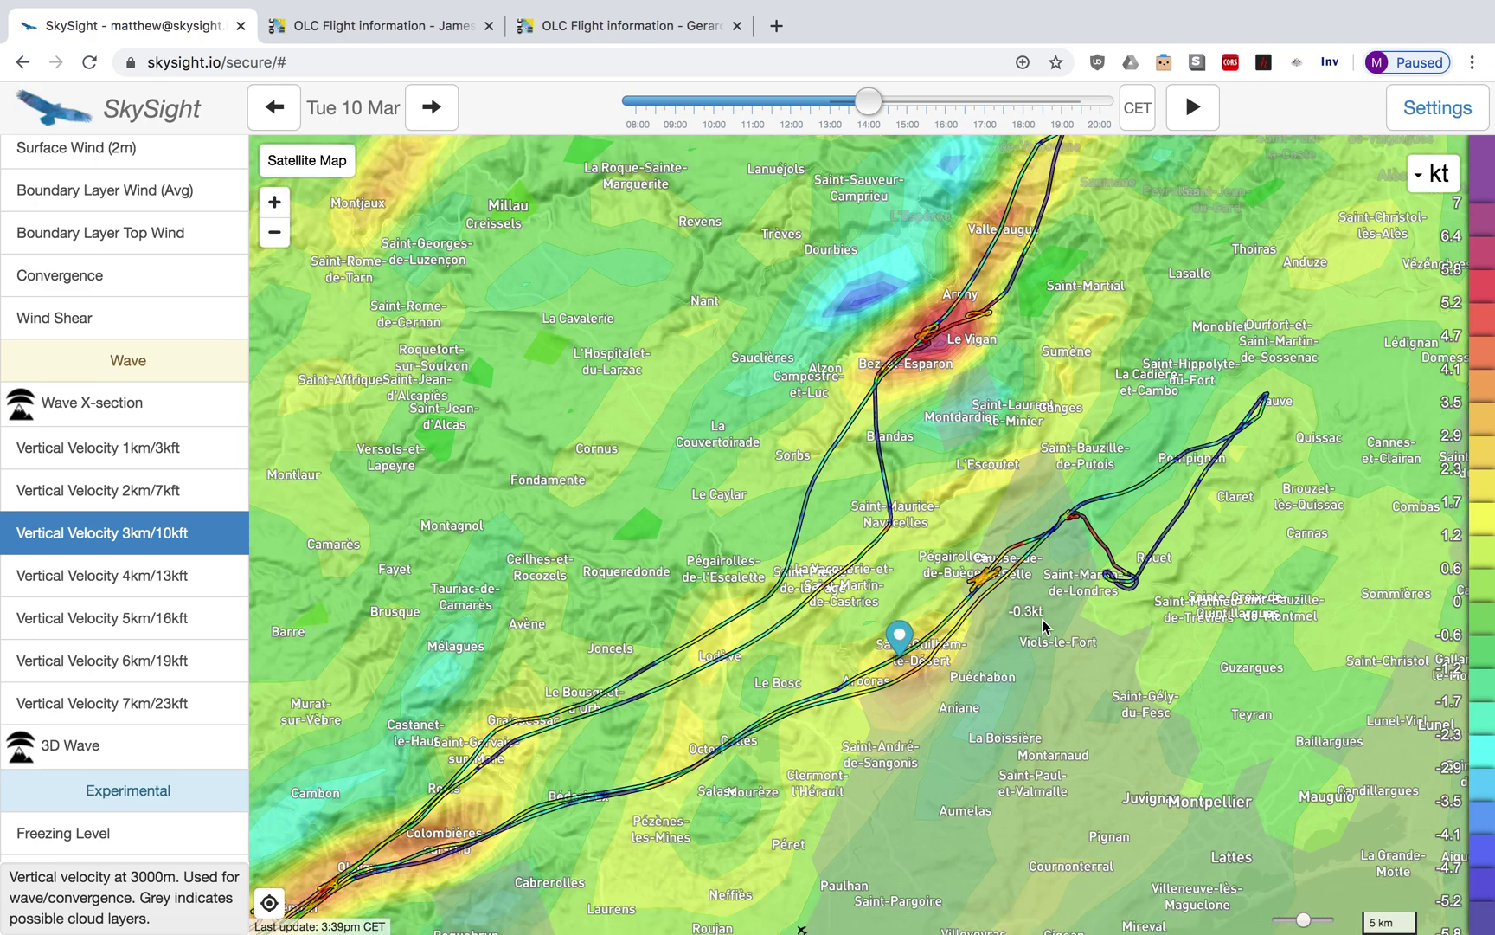
{"action": "scroll", "coordinate": [1036, 629], "scroll_direction": "down", "scroll_amount": 1}
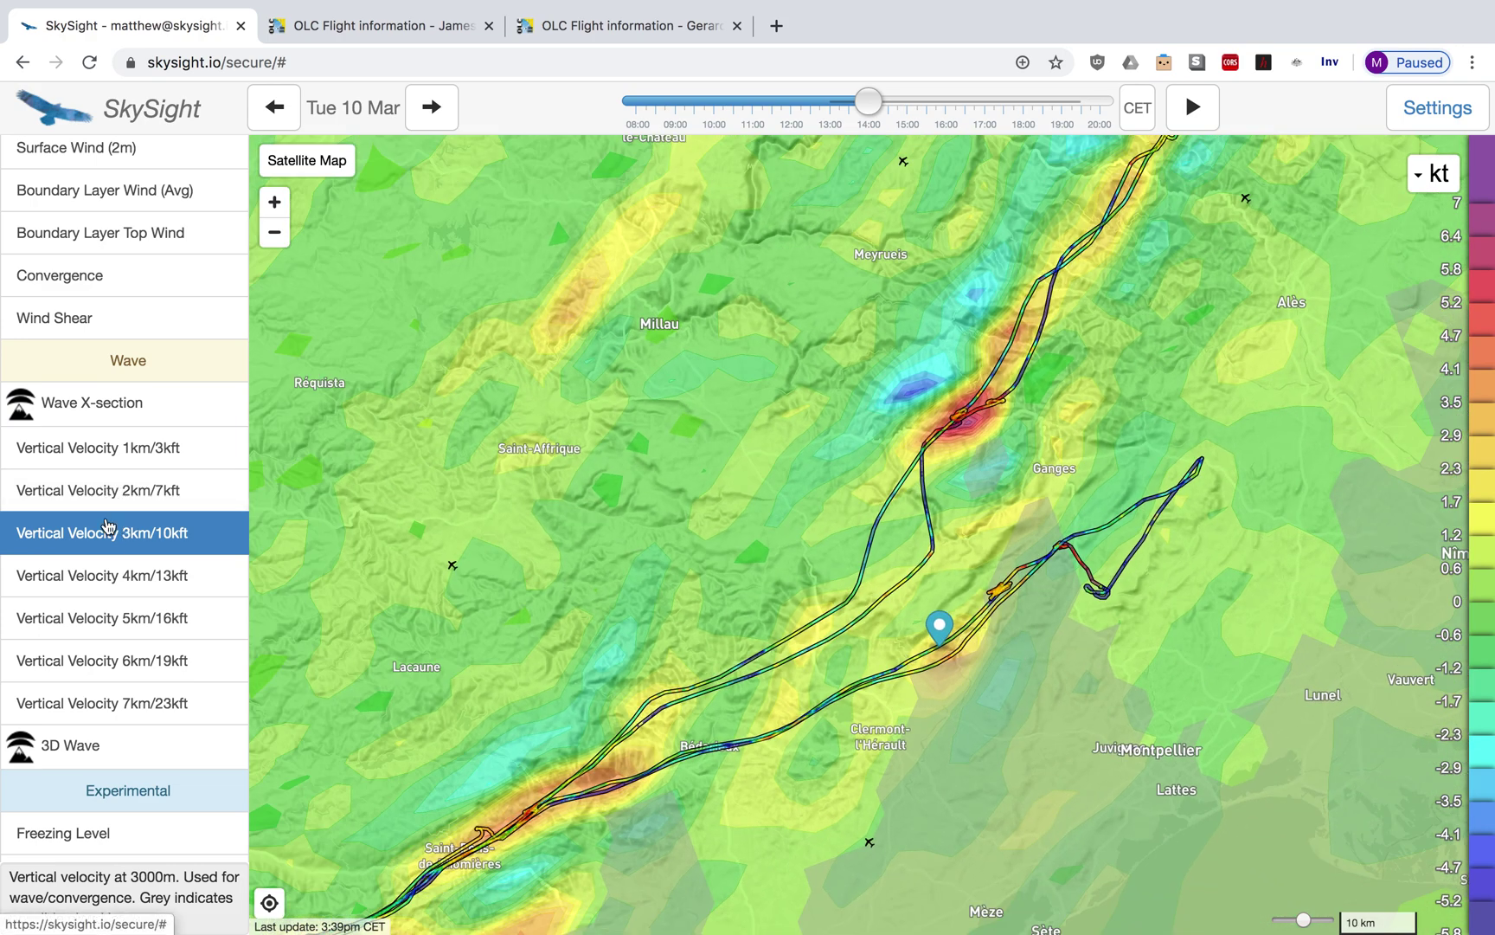
{"action": "scroll", "coordinate": [107, 525], "scroll_direction": "down", "scroll_amount": 1}
{"action": "scroll", "coordinate": [107, 526], "scroll_direction": "up", "scroll_amount": 15}
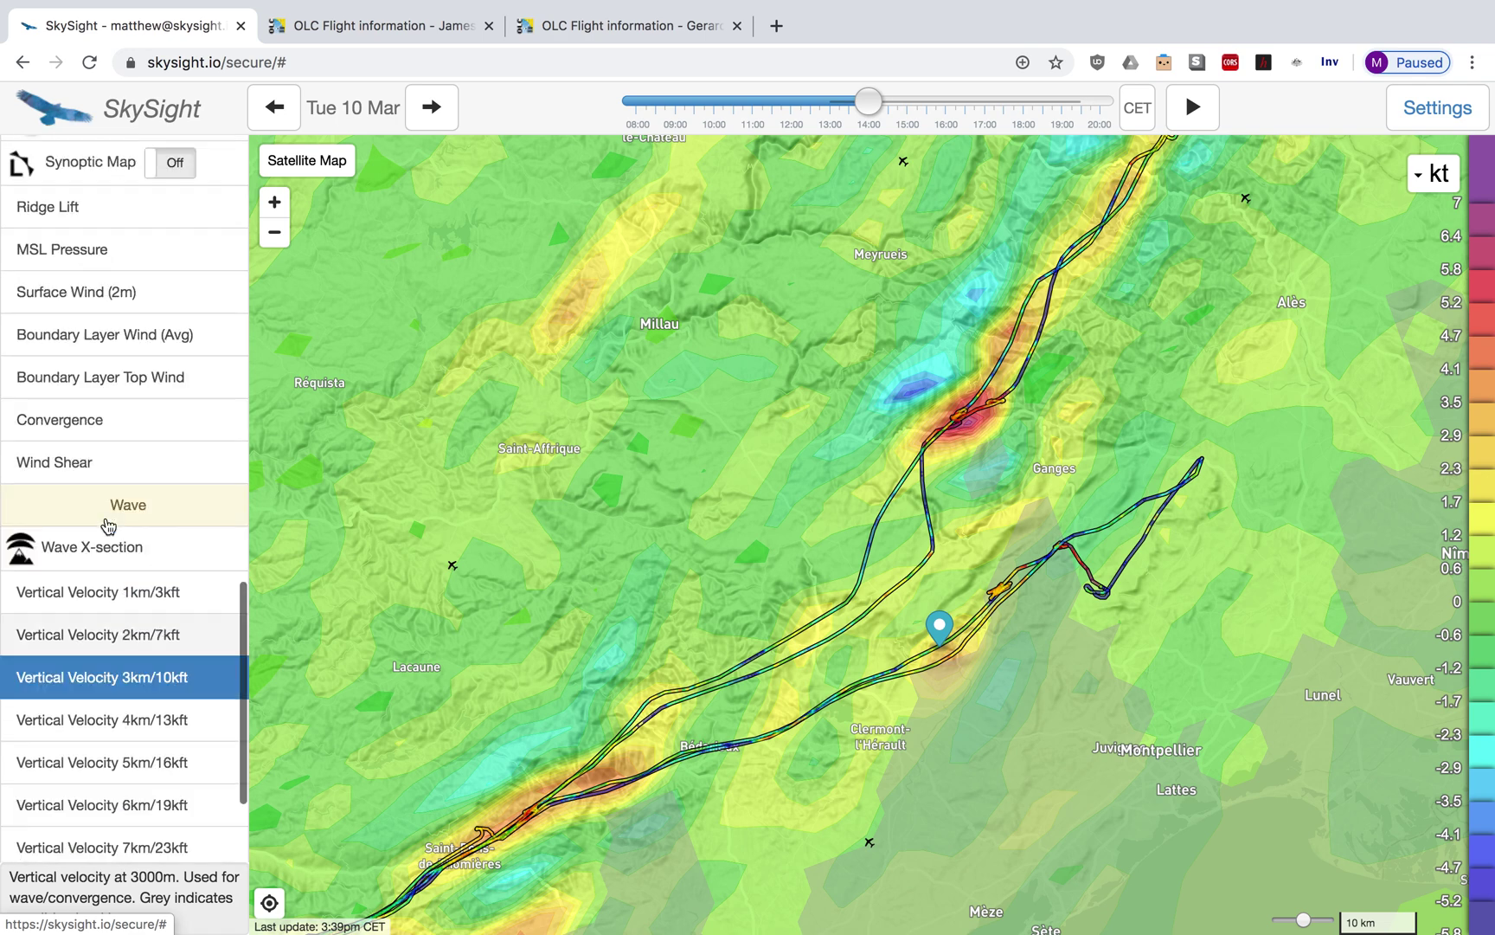